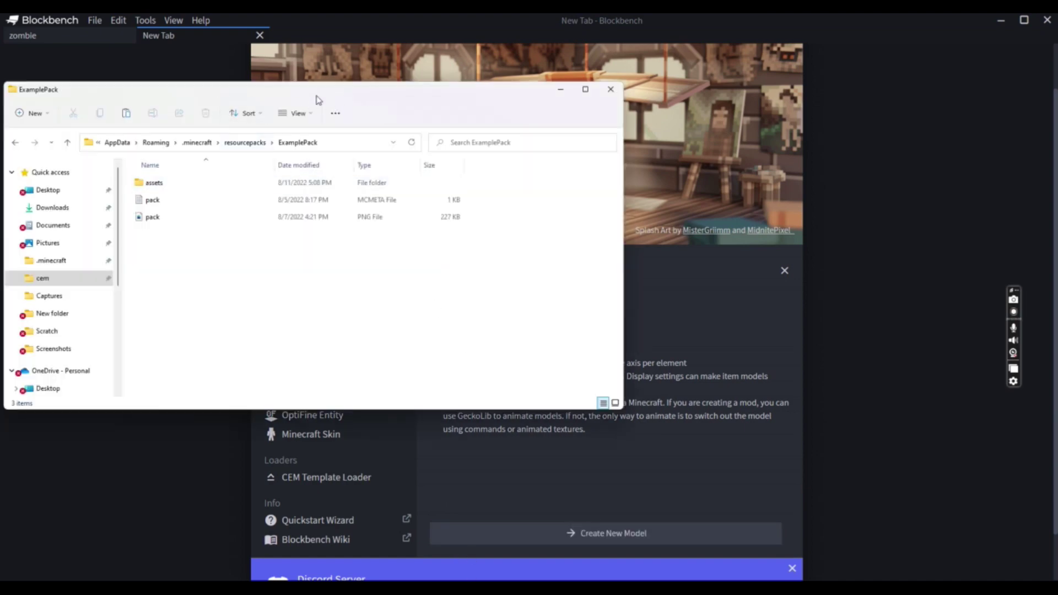
Go up to the resourcepacks folder and reopen the ExamplePack folder
left_click_drag(318, 100, 490, 106)
left_click(418, 148)
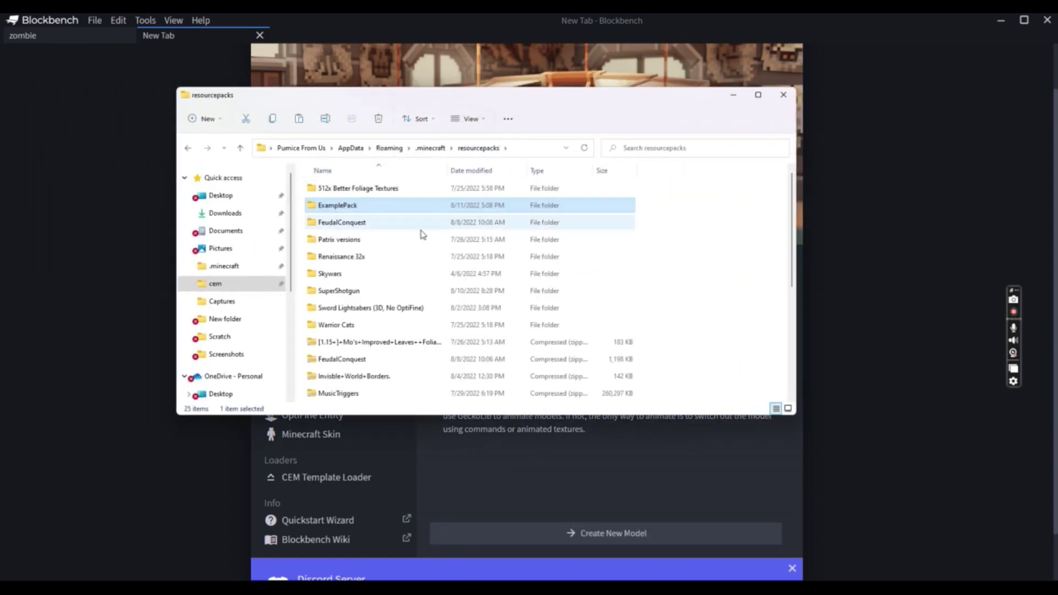
double_click(338, 209)
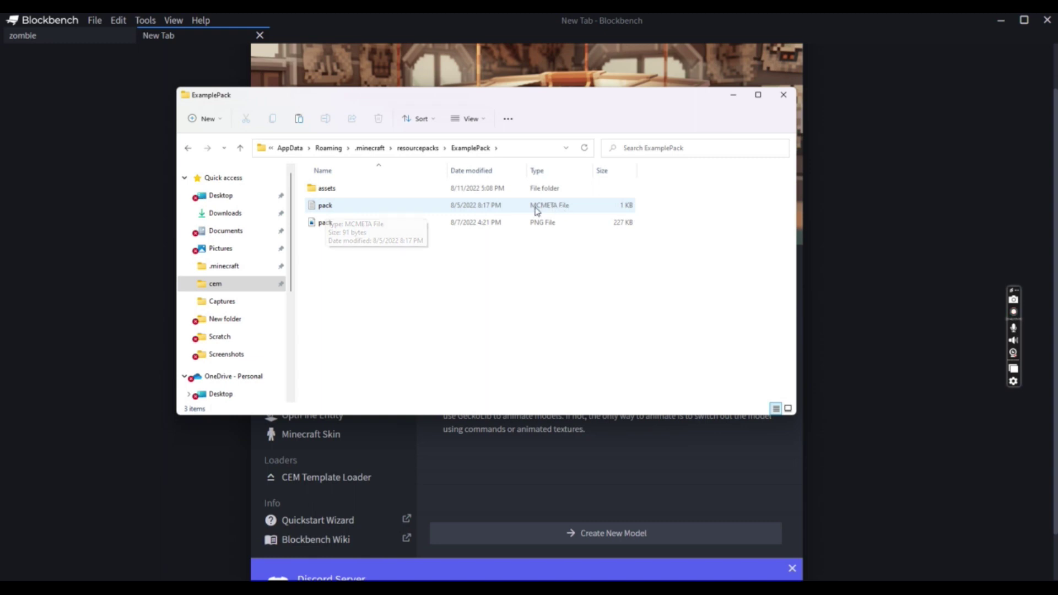
Examine the pack_format and description entries in ExamplePack's pack MCMETA file, then close the file
double_click(333, 207)
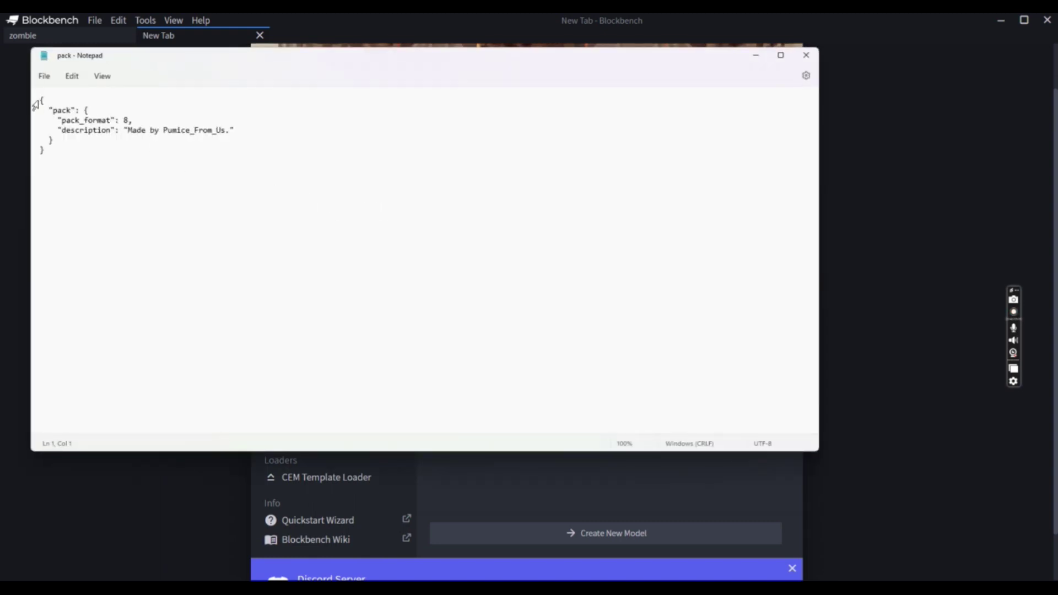
left_click_drag(41, 100, 94, 142)
left_click(127, 151)
left_click_drag(59, 122, 132, 123)
left_click(135, 121)
left_click_drag(58, 131, 237, 133)
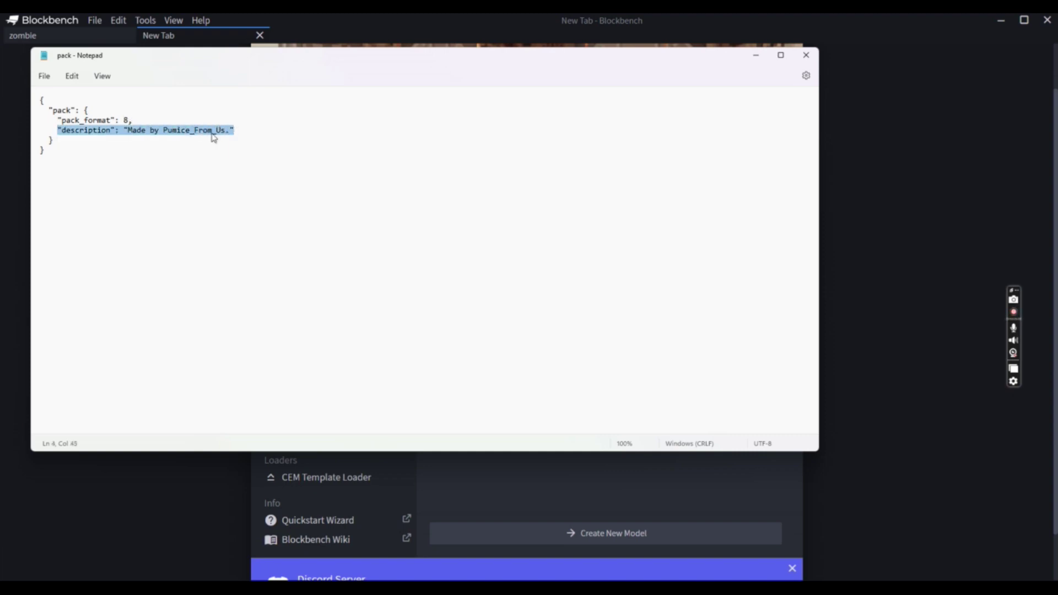
left_click(128, 131)
left_click_drag(129, 131, 231, 131)
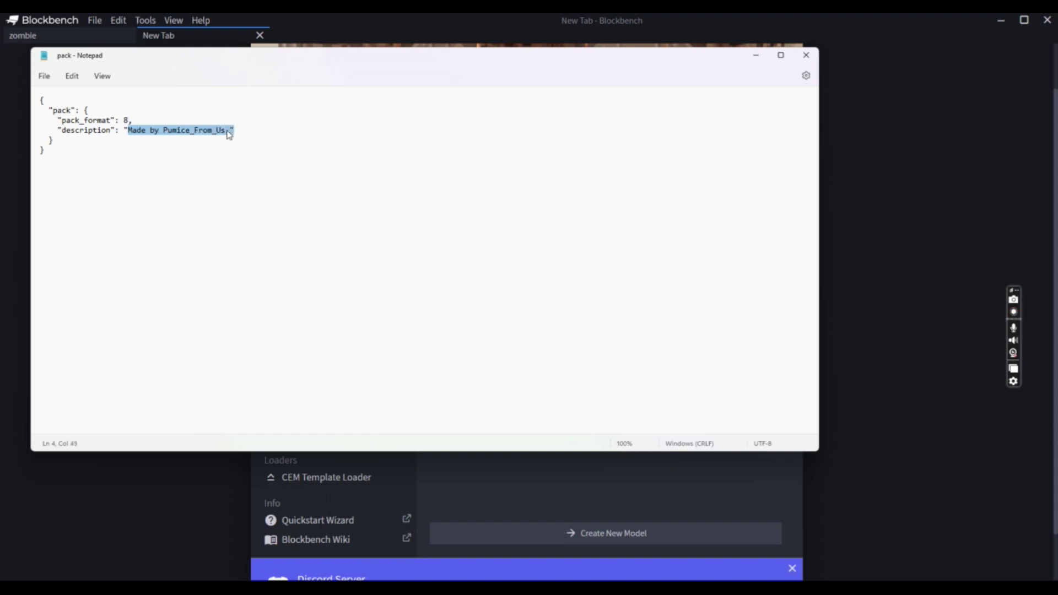
left_click(233, 131)
left_click(806, 55)
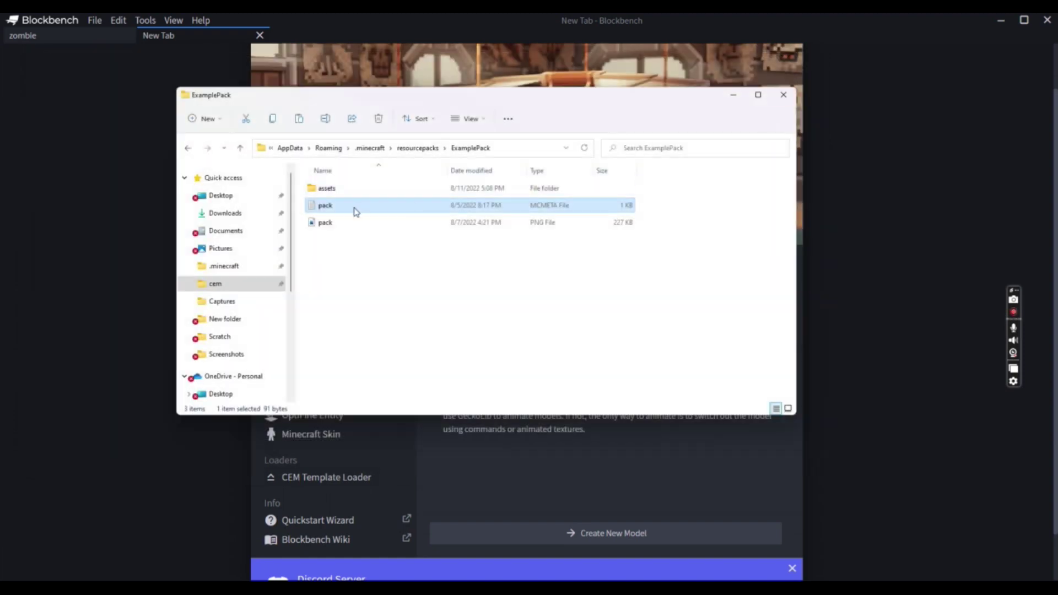
Browse from ExamplePack through assets, minecraft and optifine into the cem folder
double_click(331, 188)
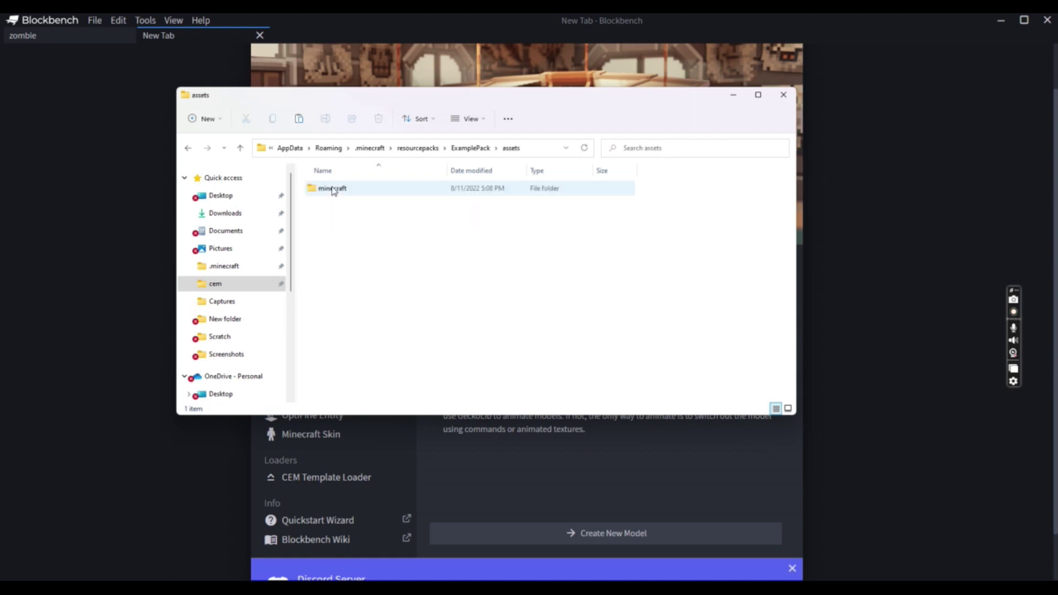
left_click(468, 149)
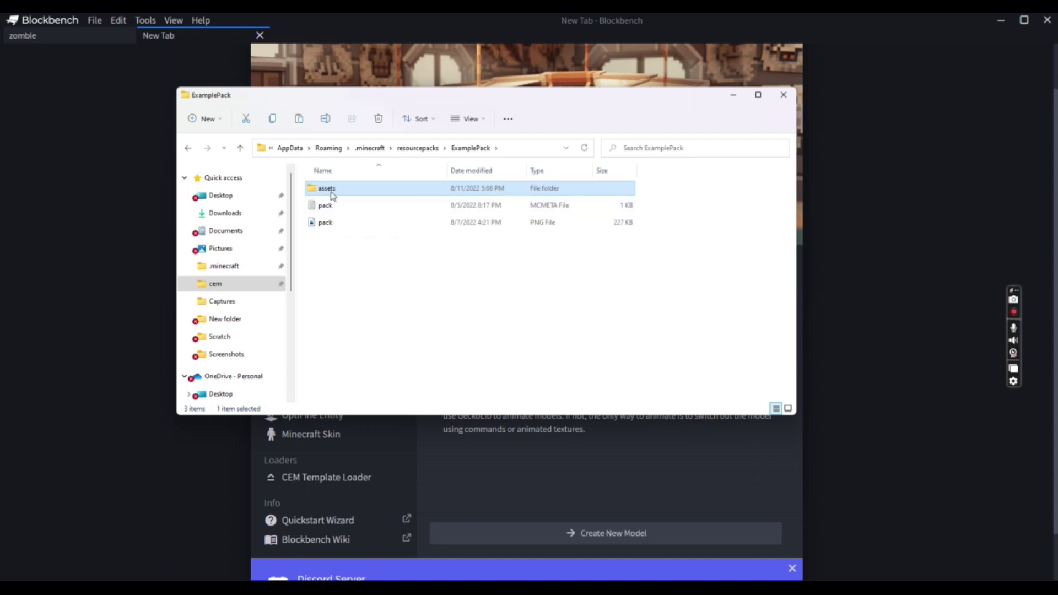
double_click(325, 194)
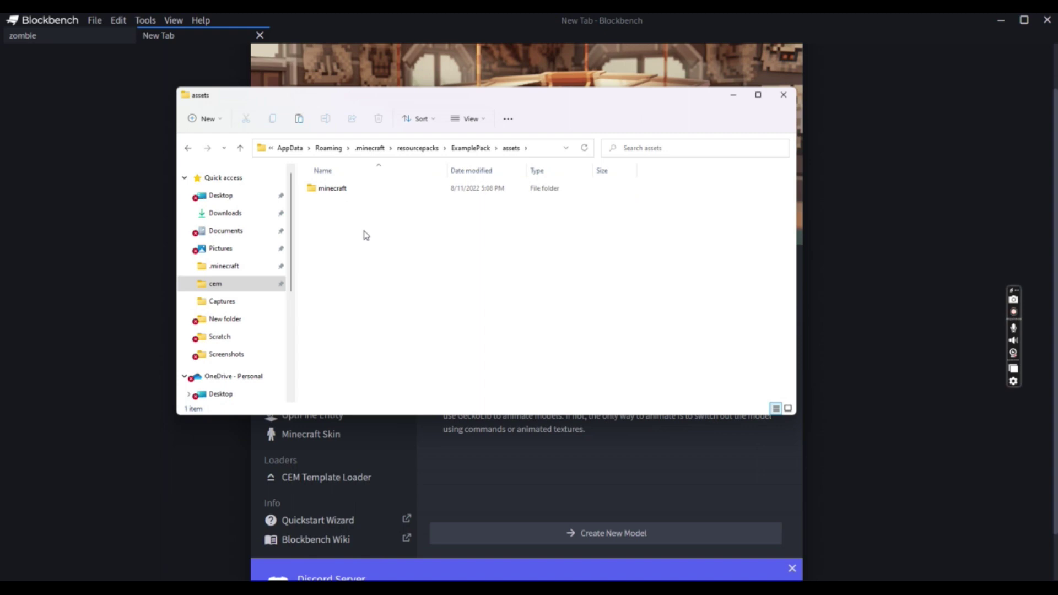
double_click(336, 189)
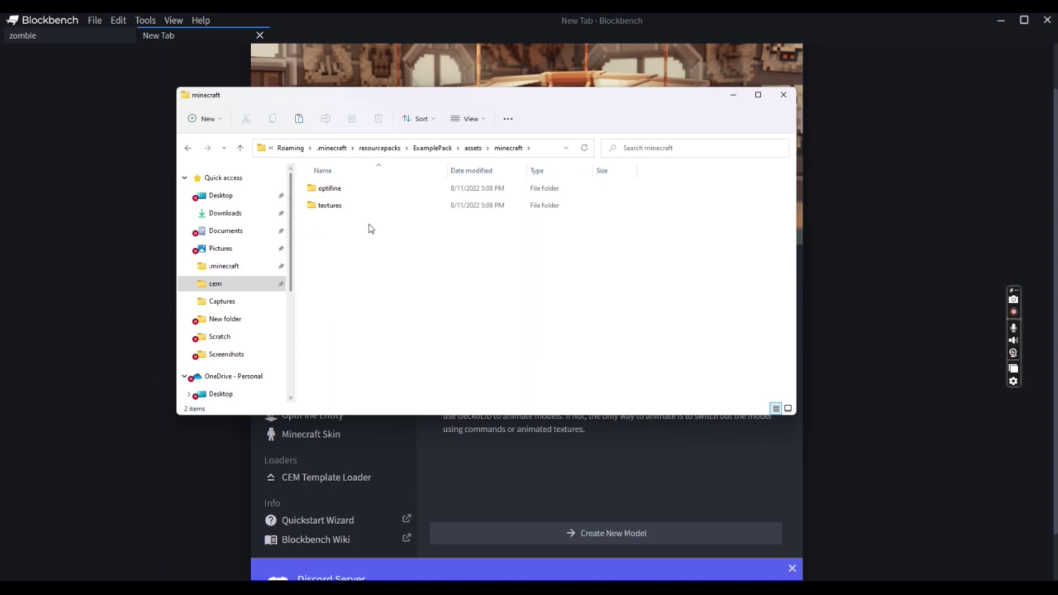
double_click(337, 189)
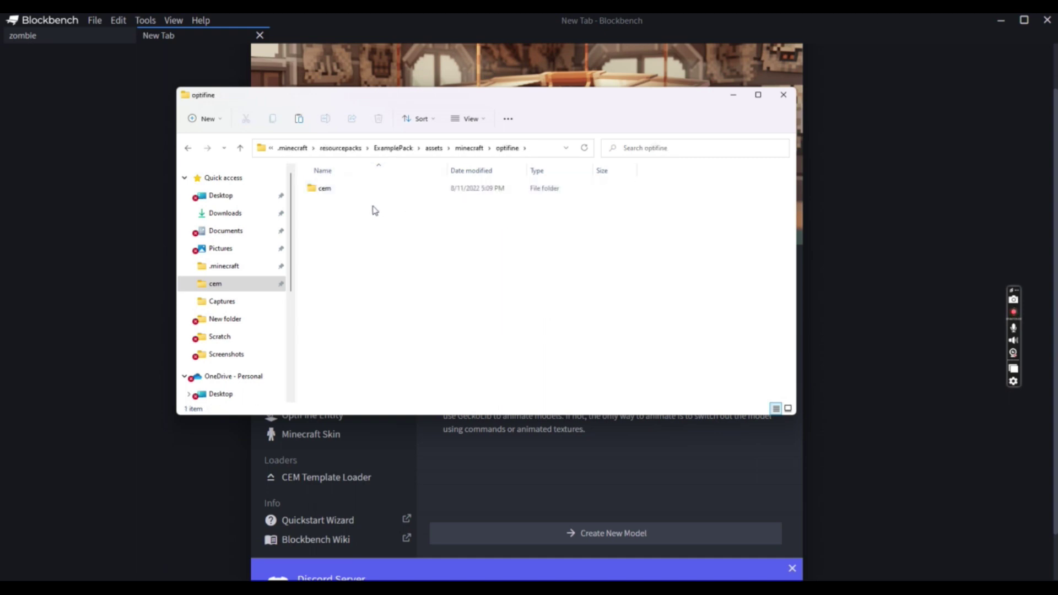
left_click(323, 191)
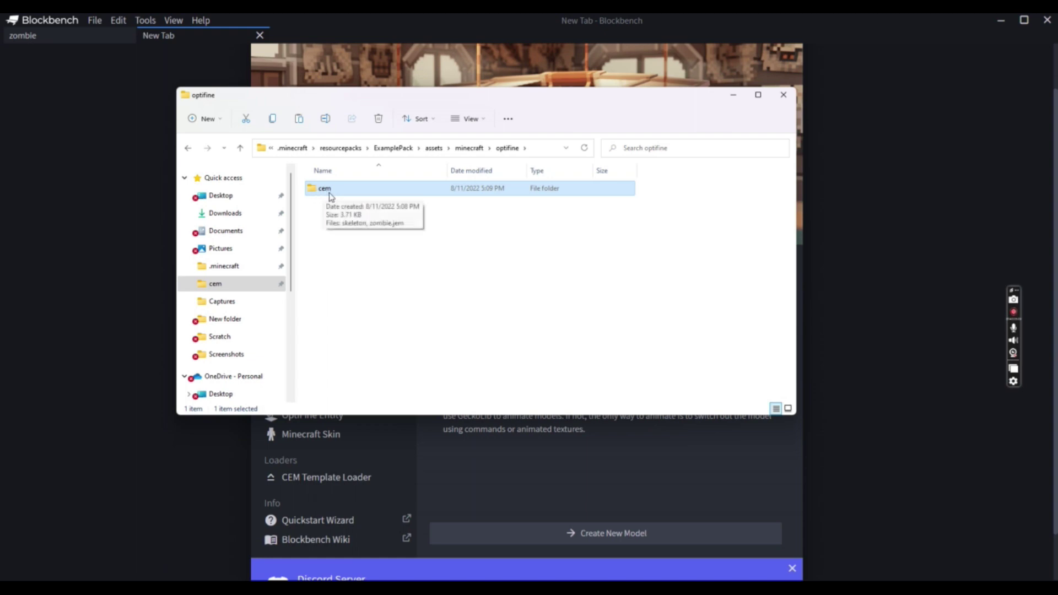
double_click(330, 194)
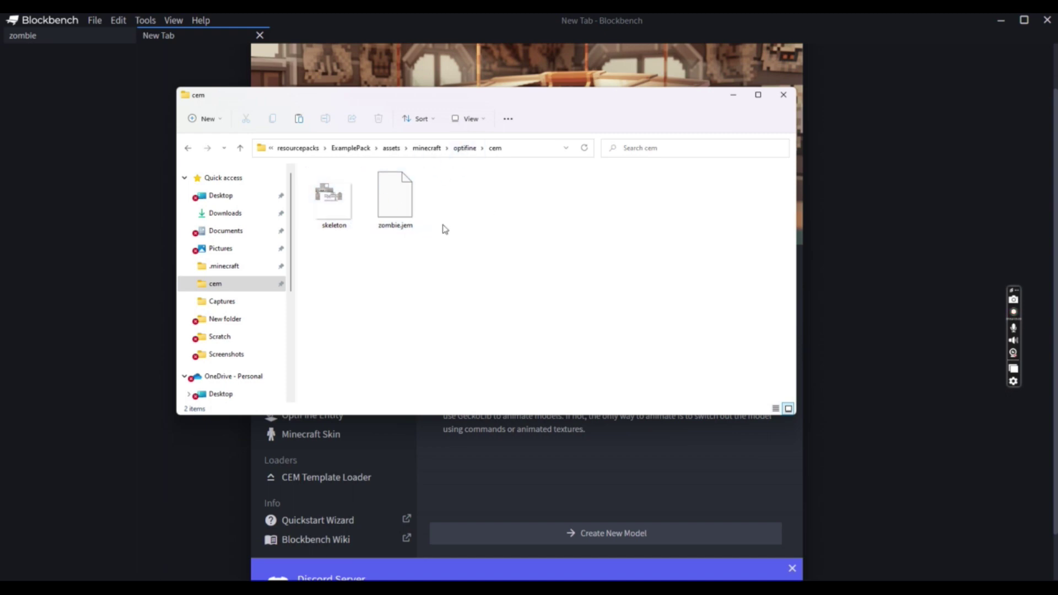
Look through the pack's textures and optifine folders, then minimize the file window to return to Blockbench
left_click(468, 148)
left_click(466, 150)
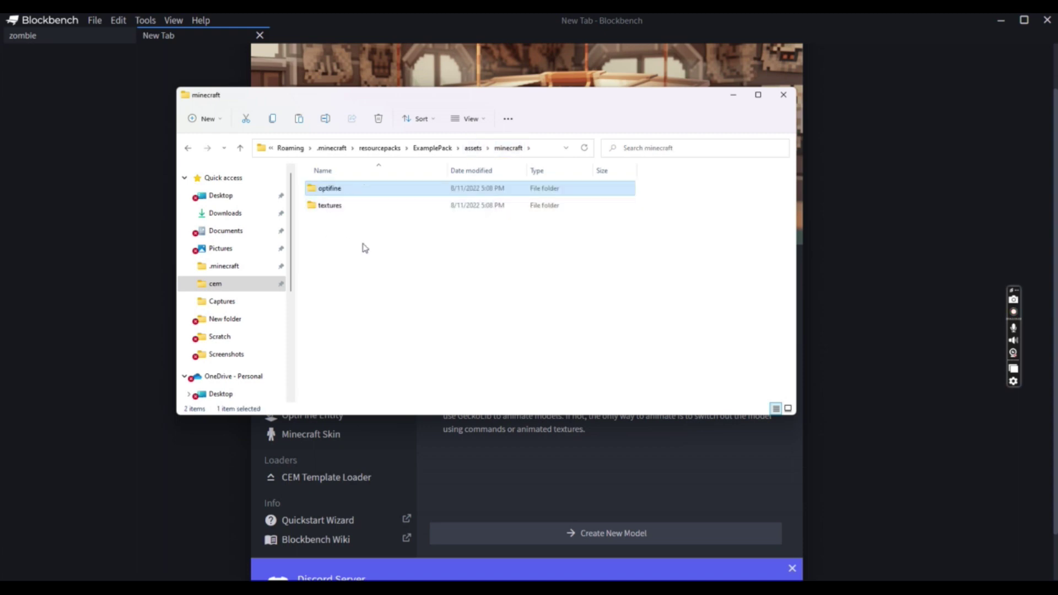
double_click(339, 212)
left_click(468, 150)
double_click(325, 188)
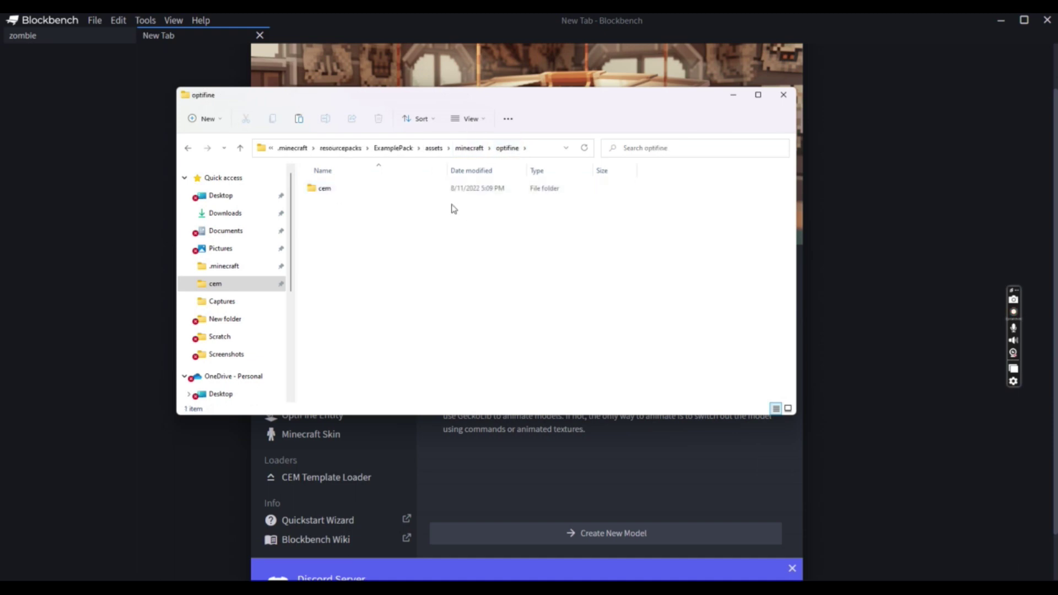
left_click(470, 149)
left_click(432, 148)
left_click(733, 95)
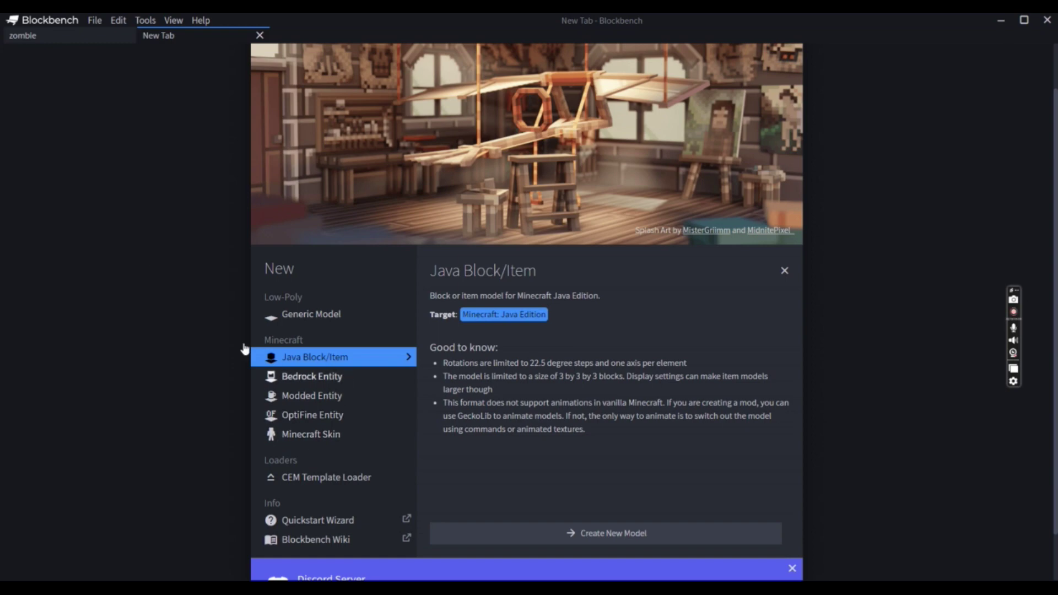
Check the installed and available plugins for CEM Template Loader, then close the plugin list
left_click(96, 21)
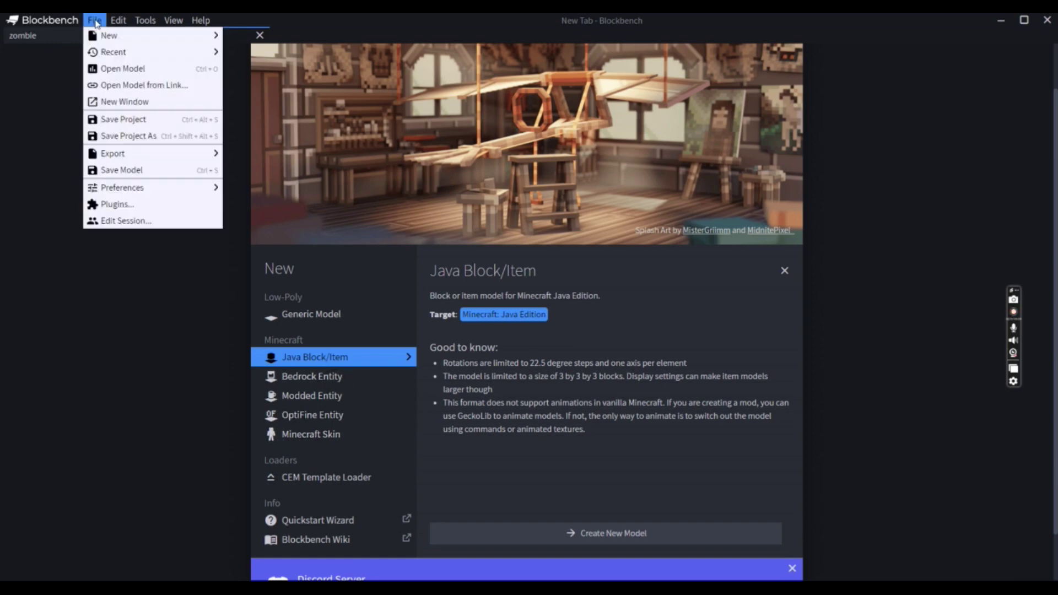
left_click(106, 207)
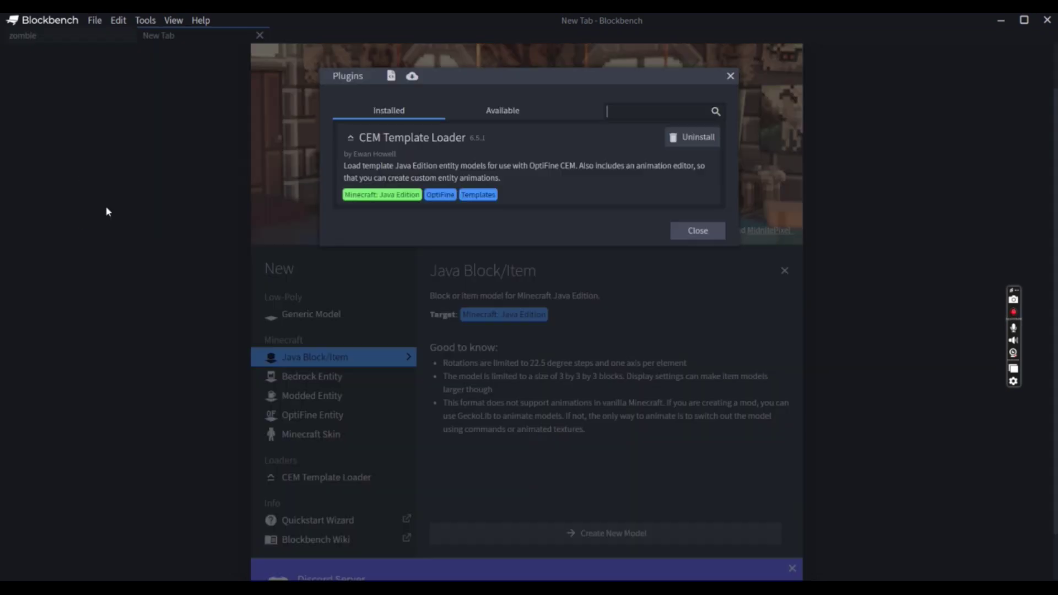
left_click(500, 113)
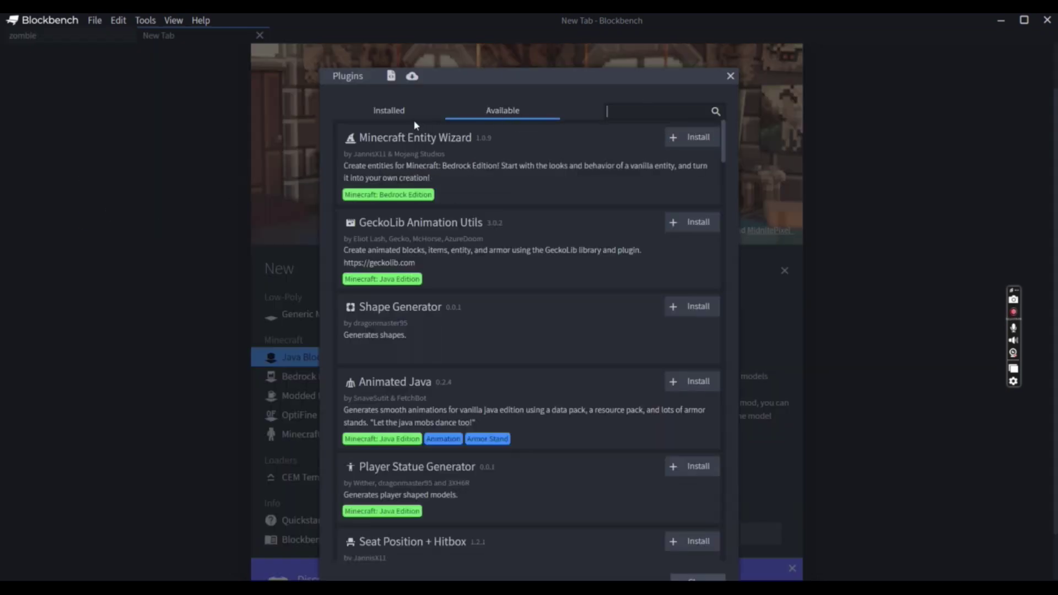
left_click(397, 113)
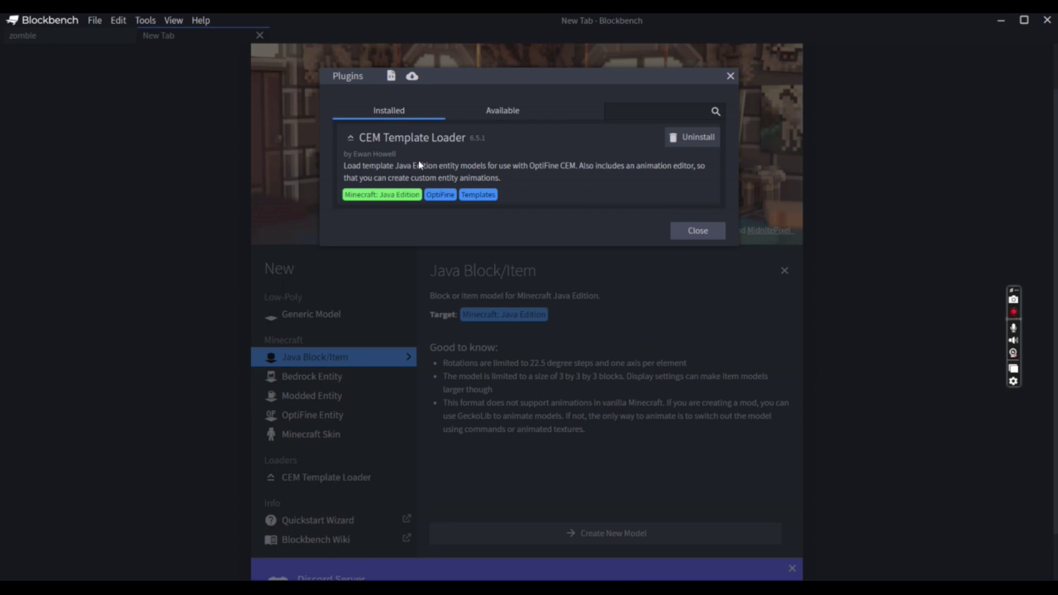
left_click(178, 263)
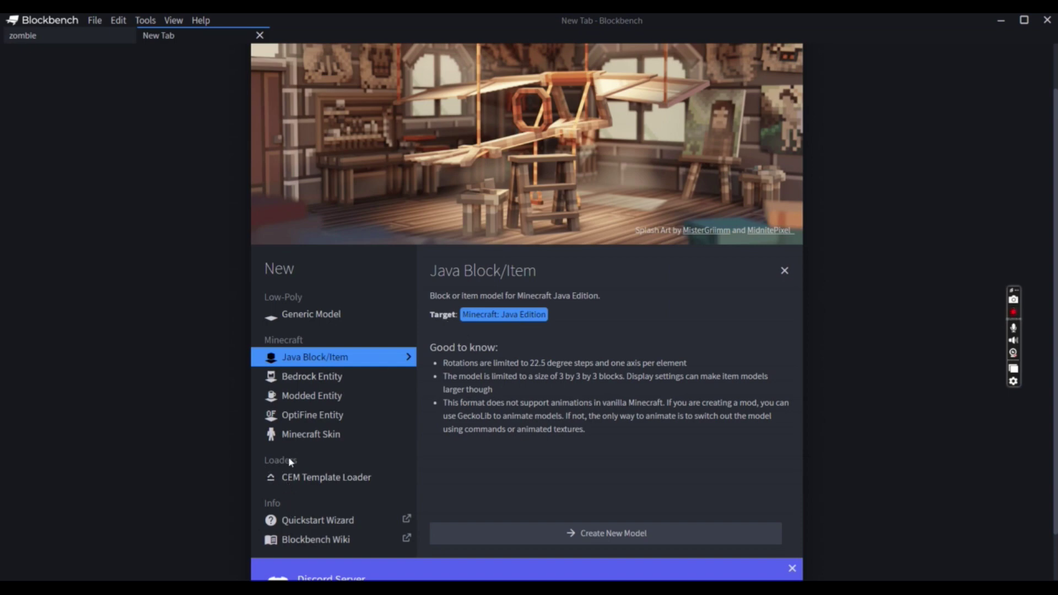
Open the CEM Template Loader's model selection for a new model
left_click(329, 477)
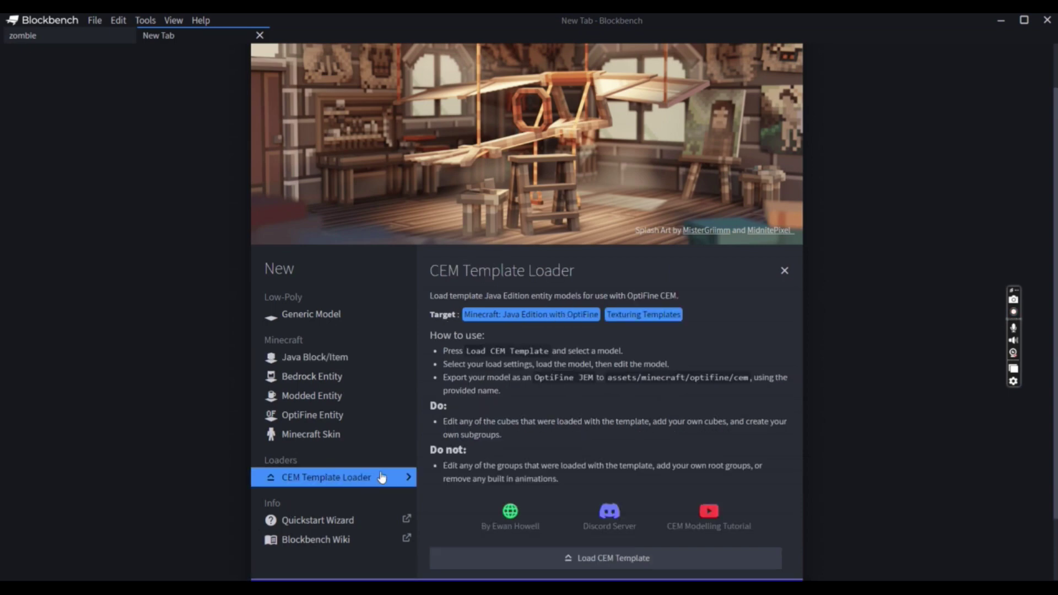
scroll(559, 328, "down", 2)
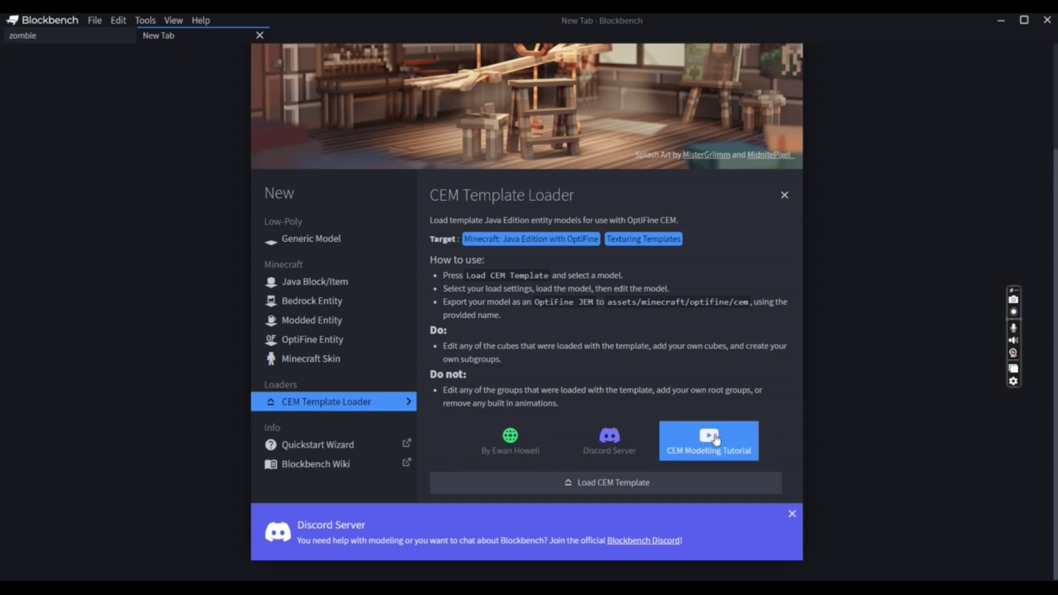
left_click(579, 488)
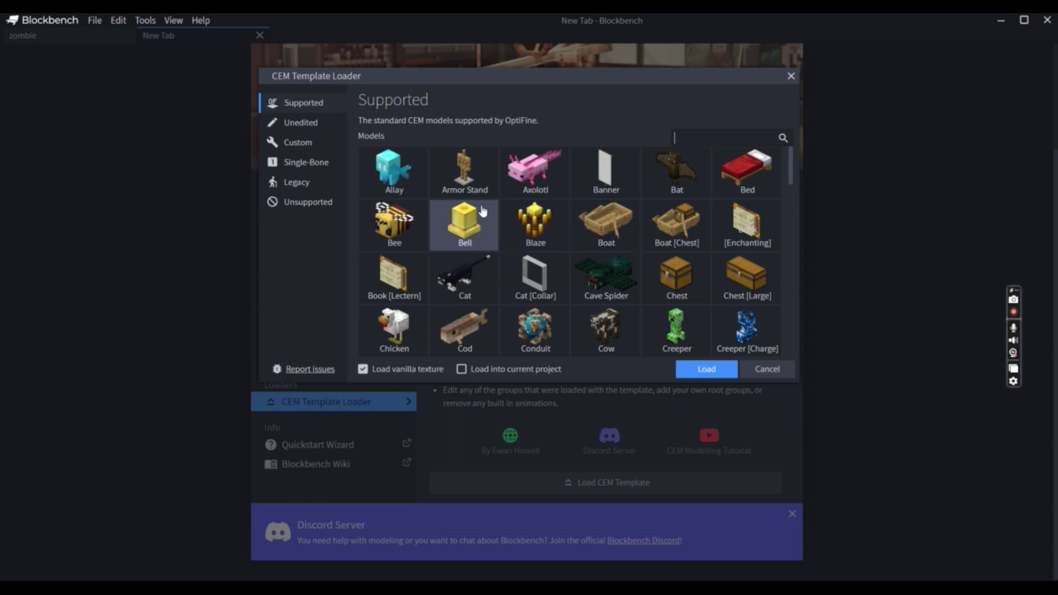
Browse the supported entity models and the models unsupported by OptiFine
scroll(581, 192, "down", 1)
scroll(604, 262, "down", 20)
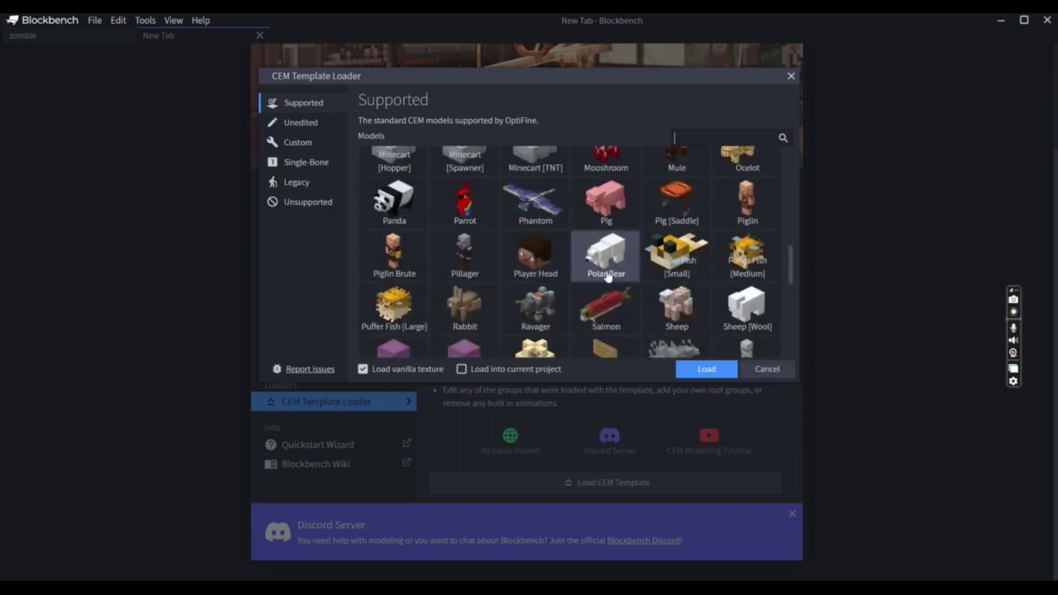
scroll(630, 309, "up", 20)
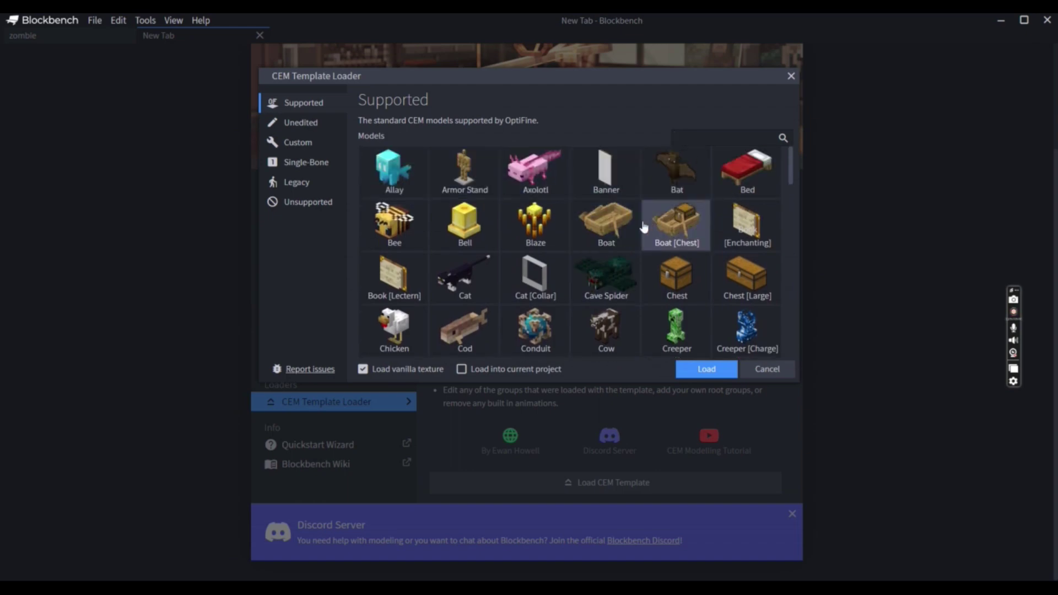
scroll(634, 231, "down", 15)
scroll(588, 233, "up", 15)
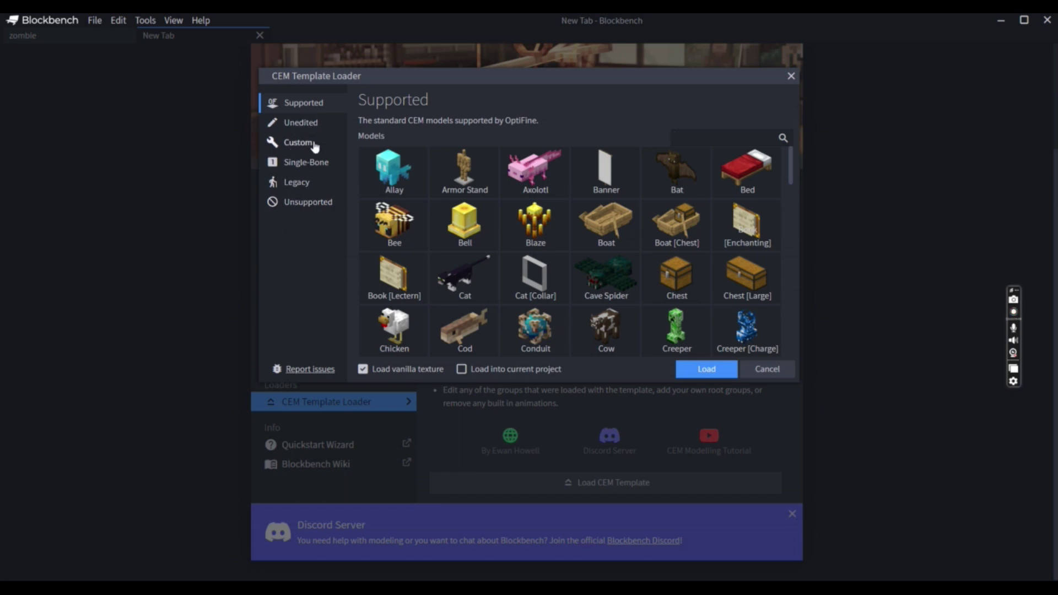
left_click(281, 209)
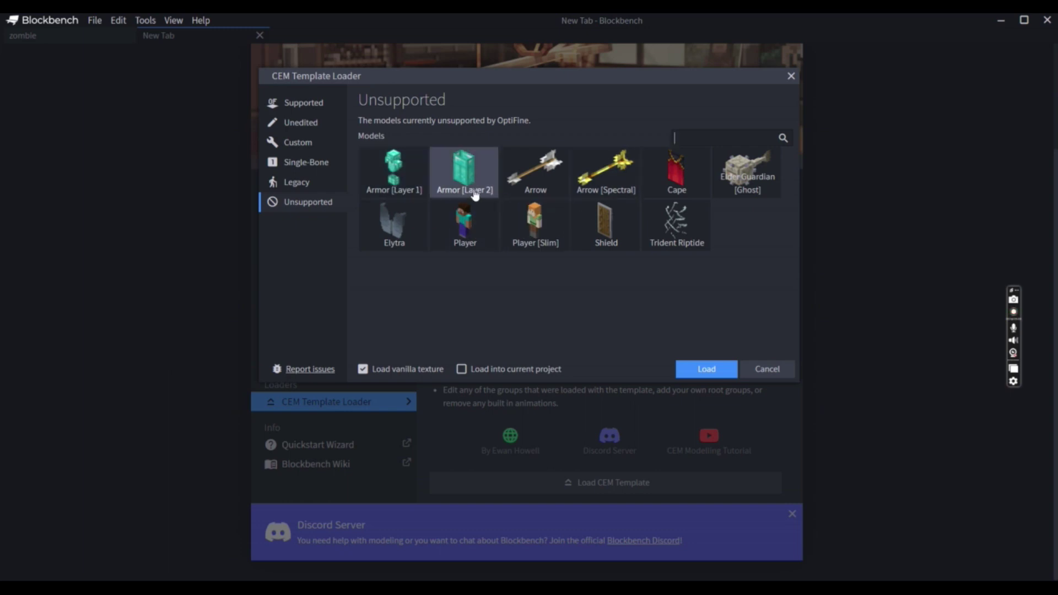
Load the Zombie template from the supported models with its vanilla texture
left_click(301, 104)
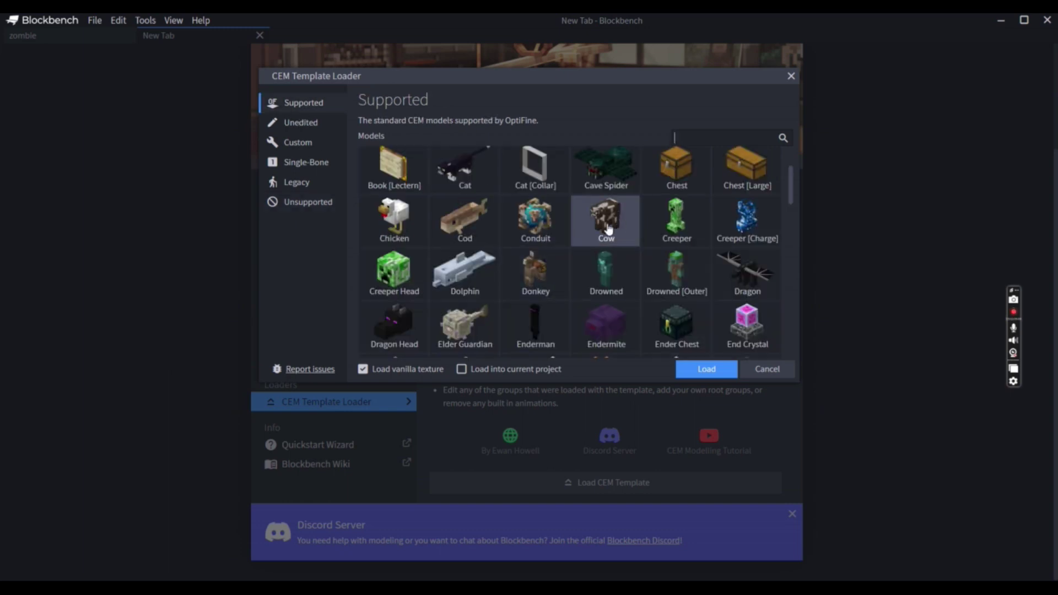
scroll(592, 245, "down", 2)
scroll(592, 245, "down", 10)
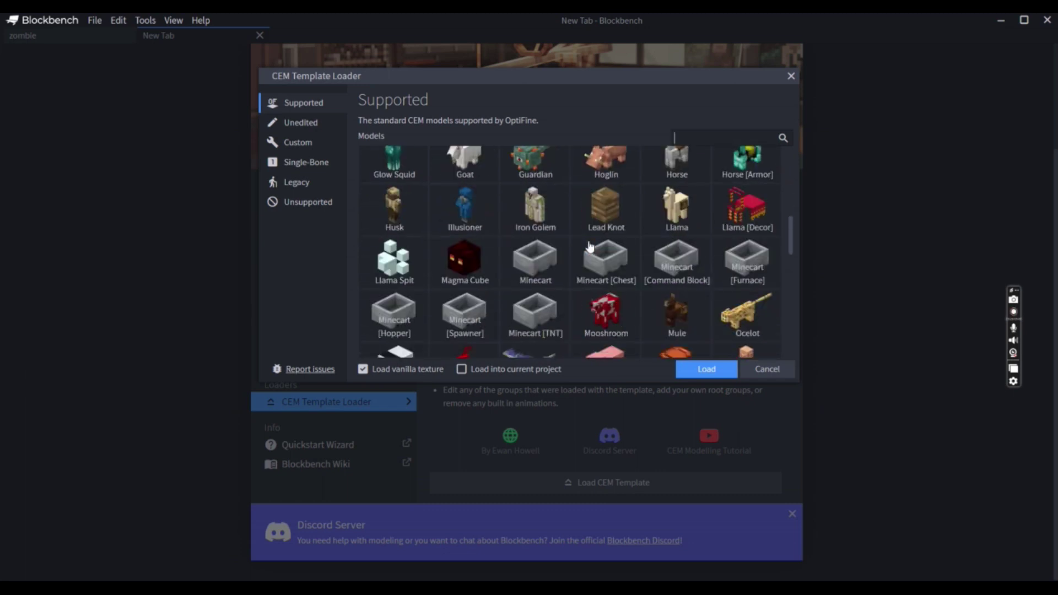
scroll(590, 243, "down", 1)
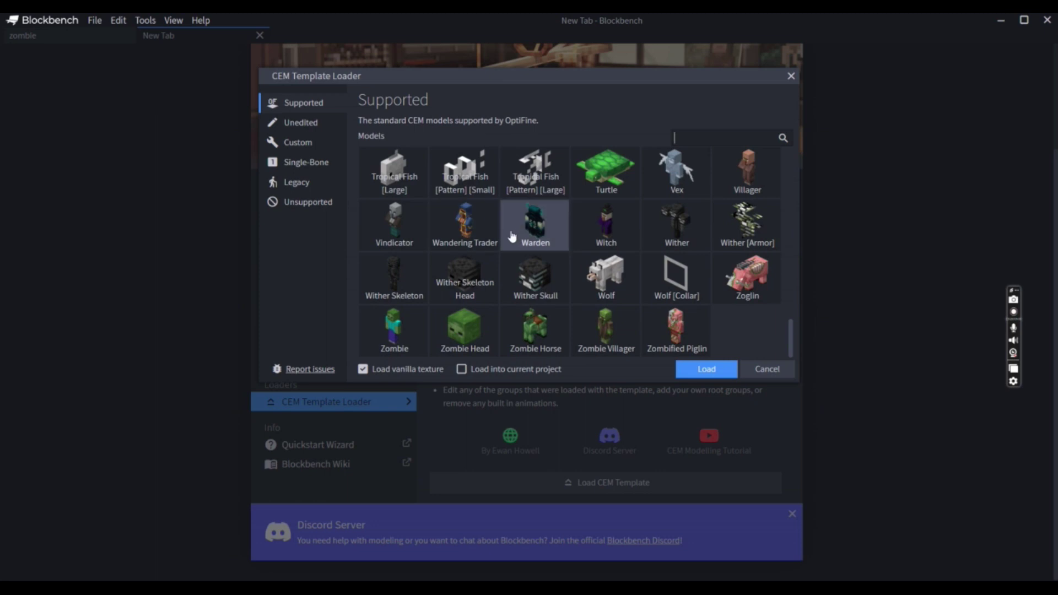
left_click(387, 333)
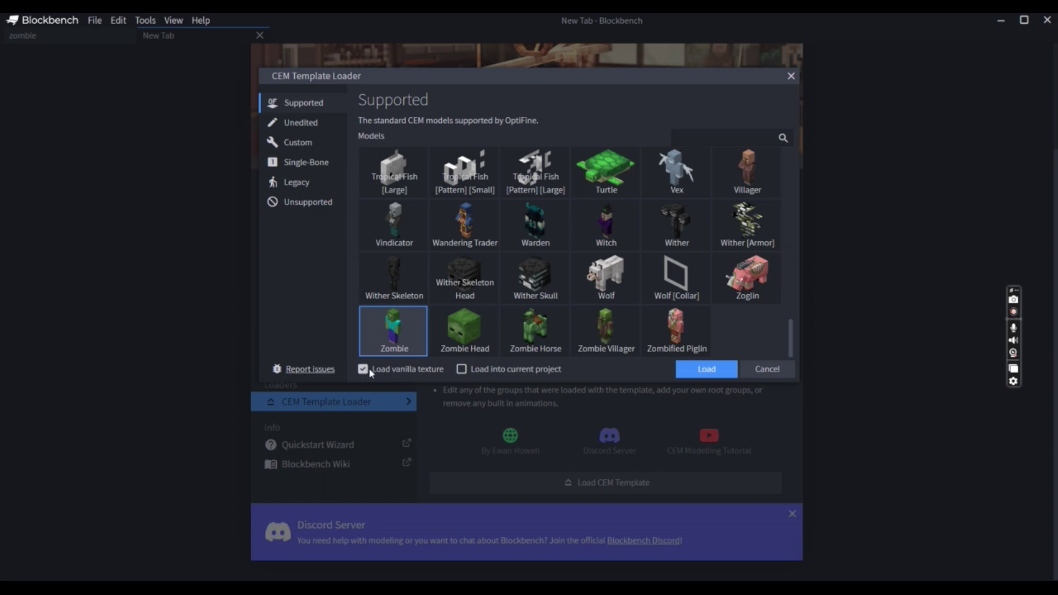
left_click(462, 370)
left_click(720, 376)
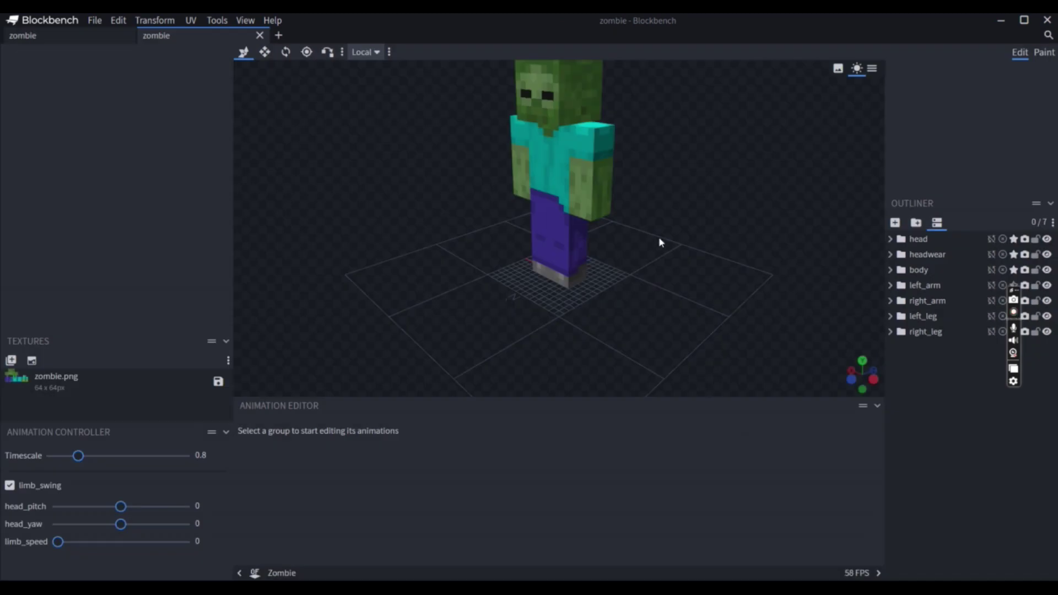
left_click_drag(656, 263, 713, 263)
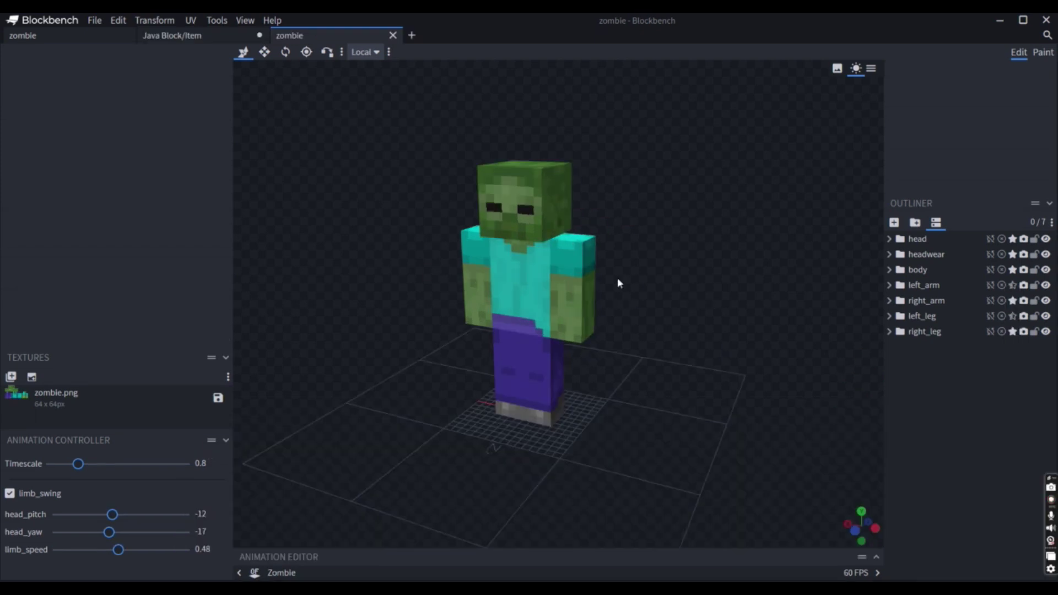
left_click_drag(647, 352, 706, 344)
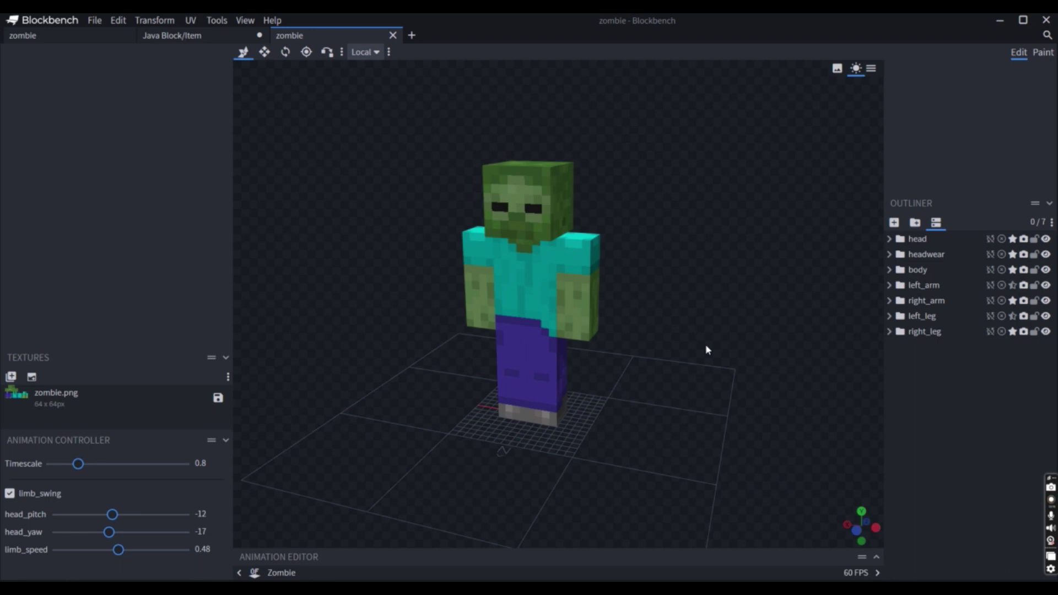
Inspect the head group and the location of its pivot point
left_click(919, 239)
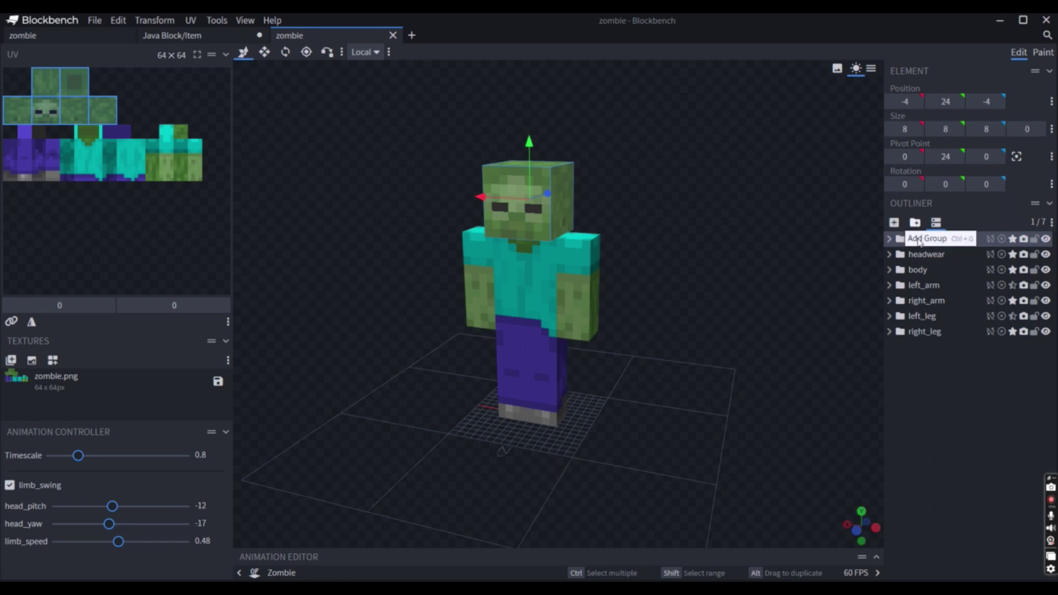
left_click_drag(717, 281, 538, 194)
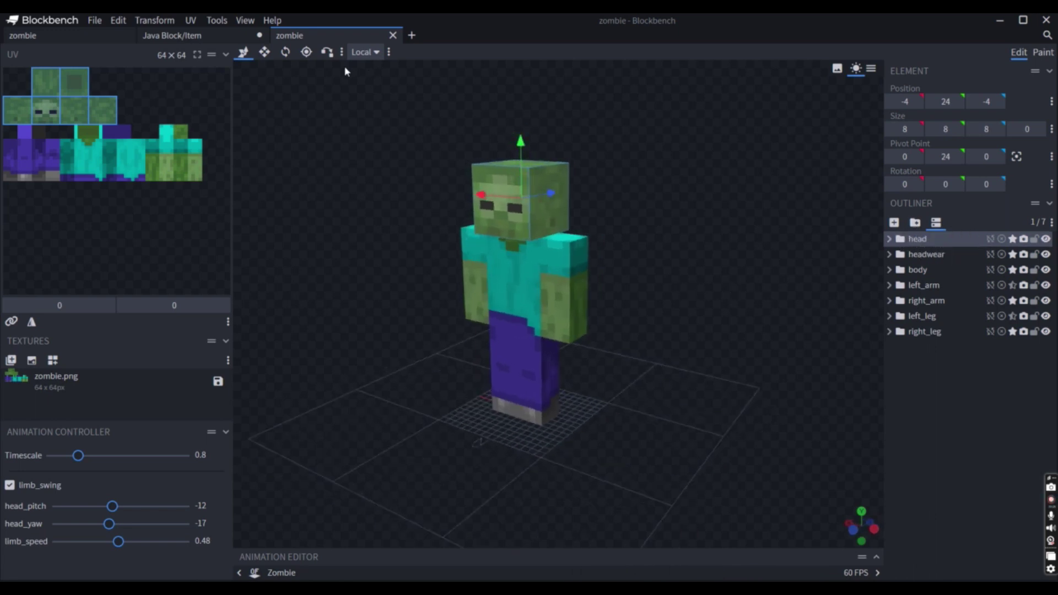
left_click(307, 52)
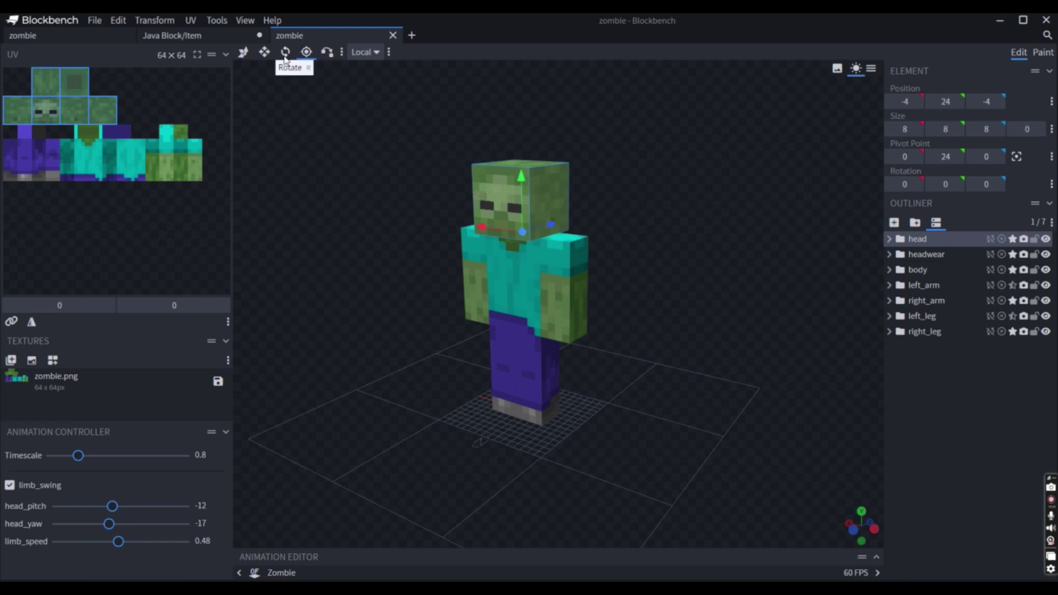
left_click(243, 52)
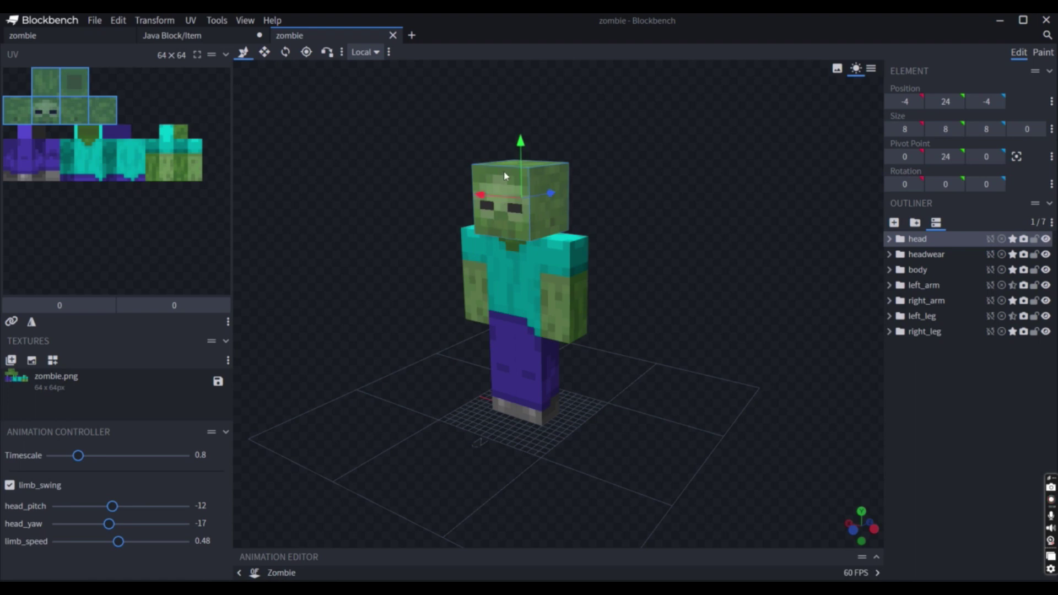
Add a new group inside the head group and place the head cube in it
left_click(890, 240)
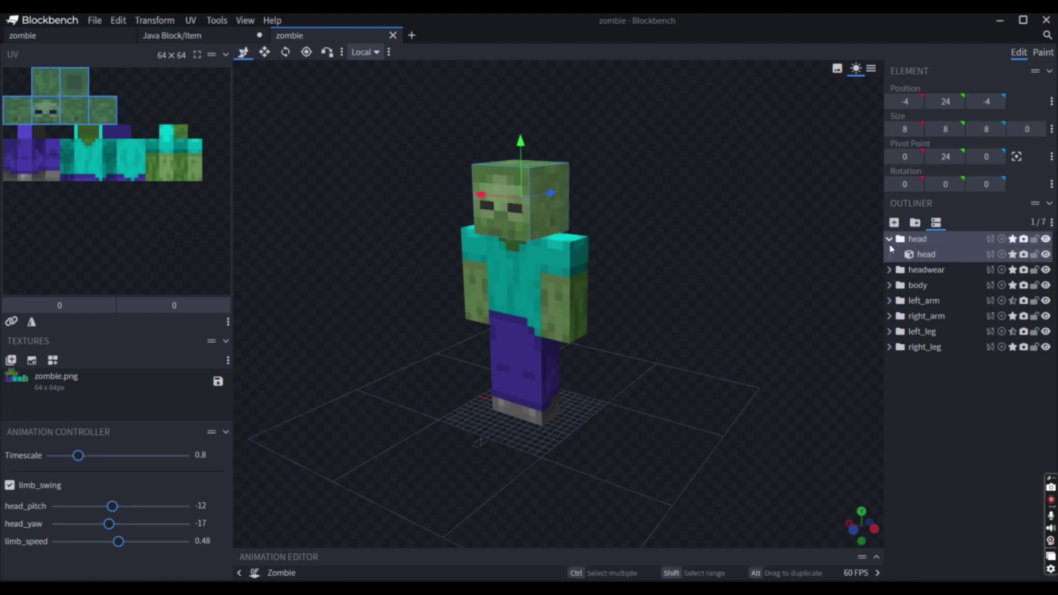
left_click(914, 256)
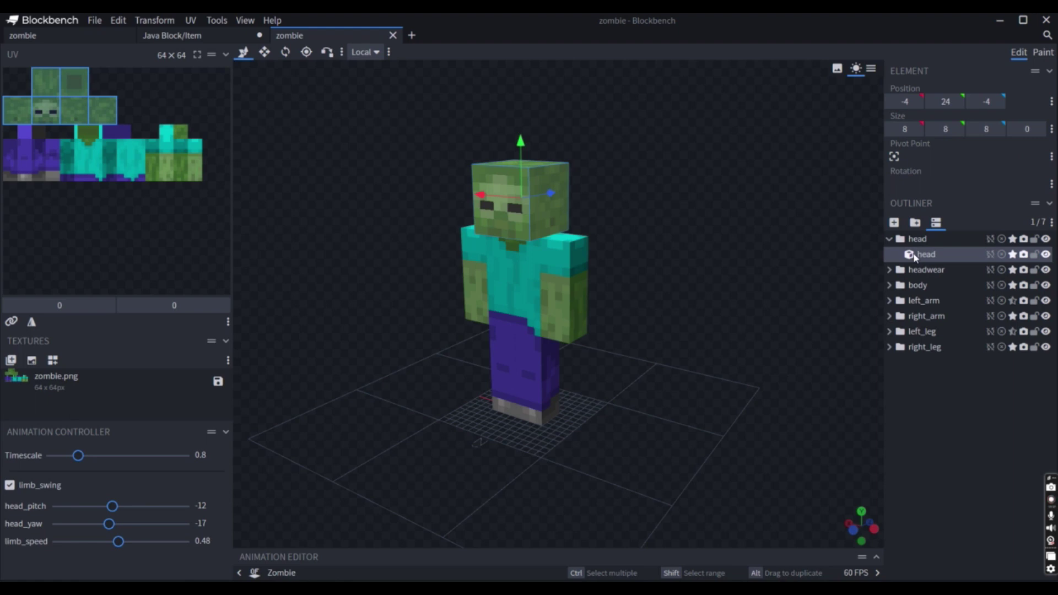
left_click(916, 224)
mouse_move(925, 255)
left_mouse_down()
mouse_move(938, 267)
mouse_move(930, 263)
left_mouse_up()
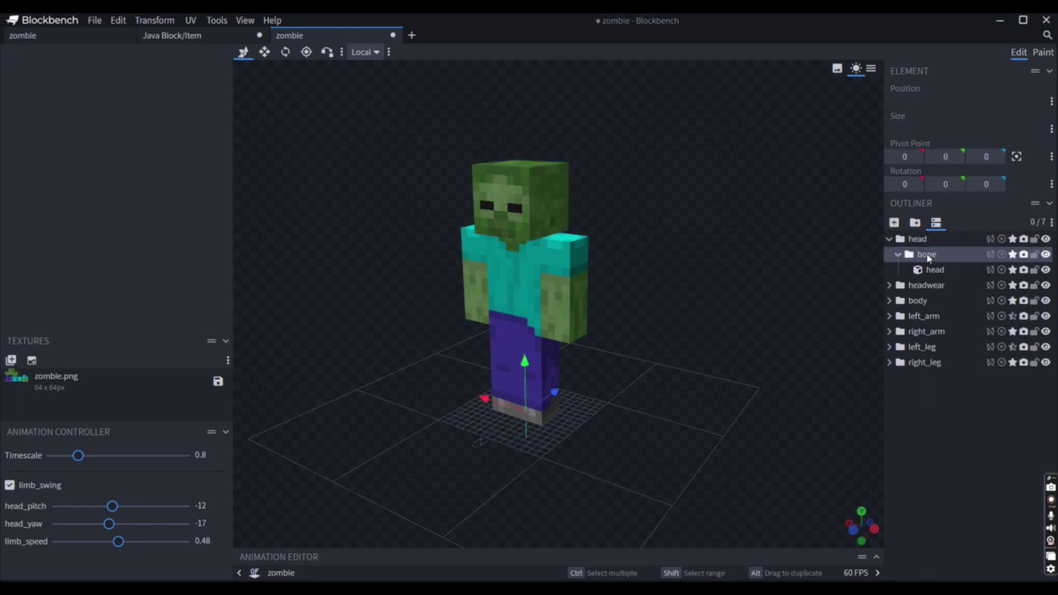
Rename the new group inside the head group to Newhead
left_click(932, 269)
right_click(930, 265)
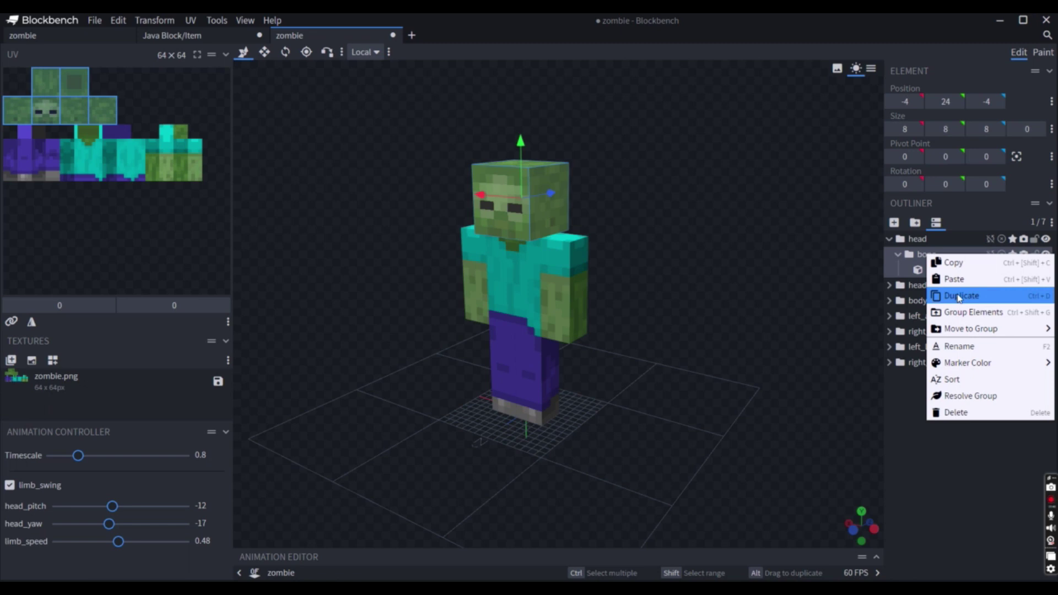
left_click(971, 346)
type("Newhead")
key("Return")
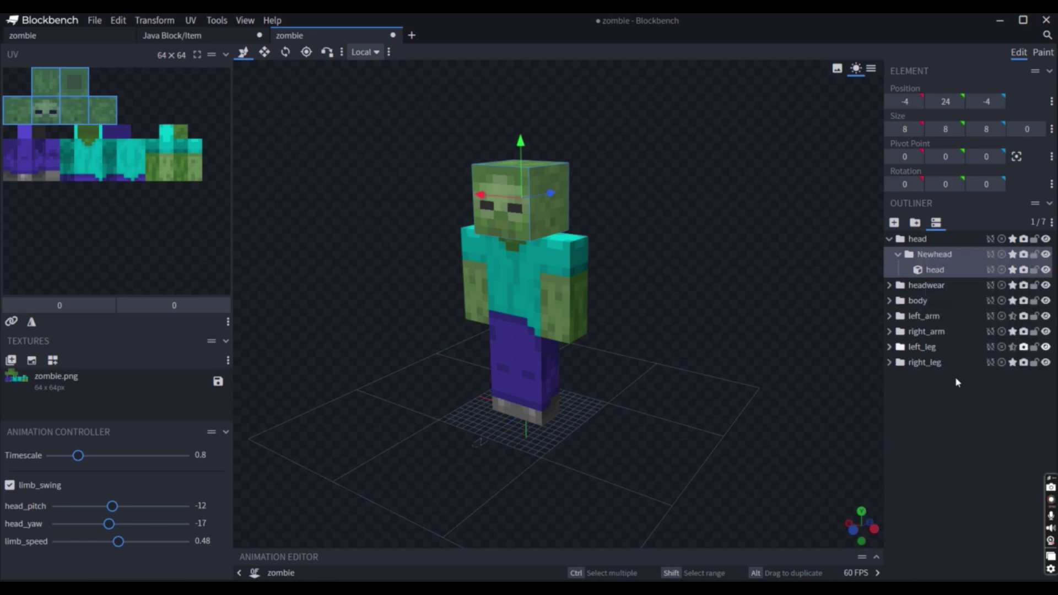
Move the Newhead group's pivot point behind the head, to 0, 27, 19
left_click(932, 255)
left_click_drag(703, 306, 746, 307)
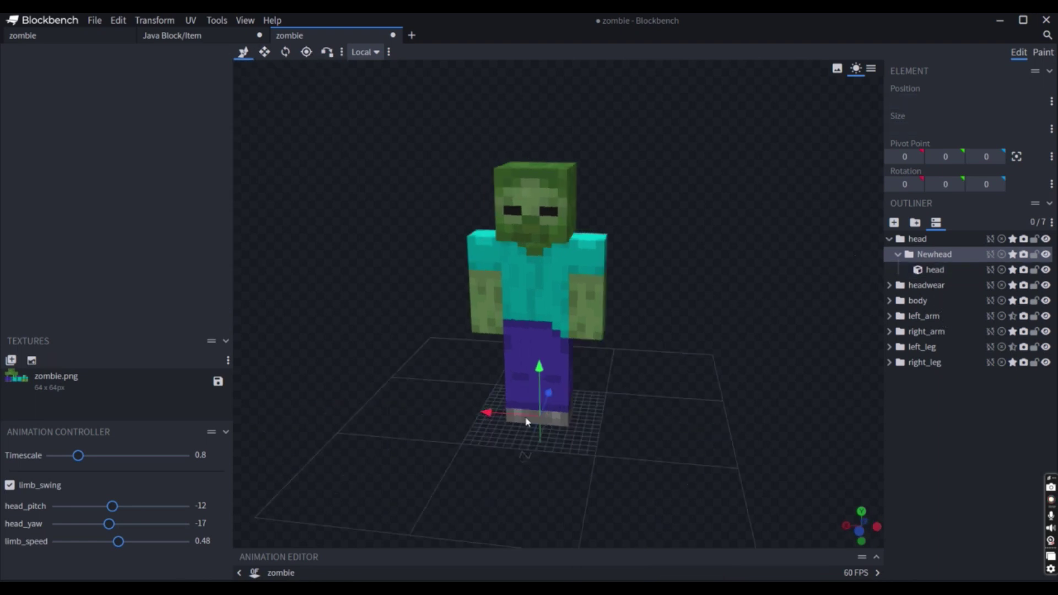
left_click(307, 52)
left_click_drag(539, 369, 533, 189)
left_click_drag(739, 266, 572, 144)
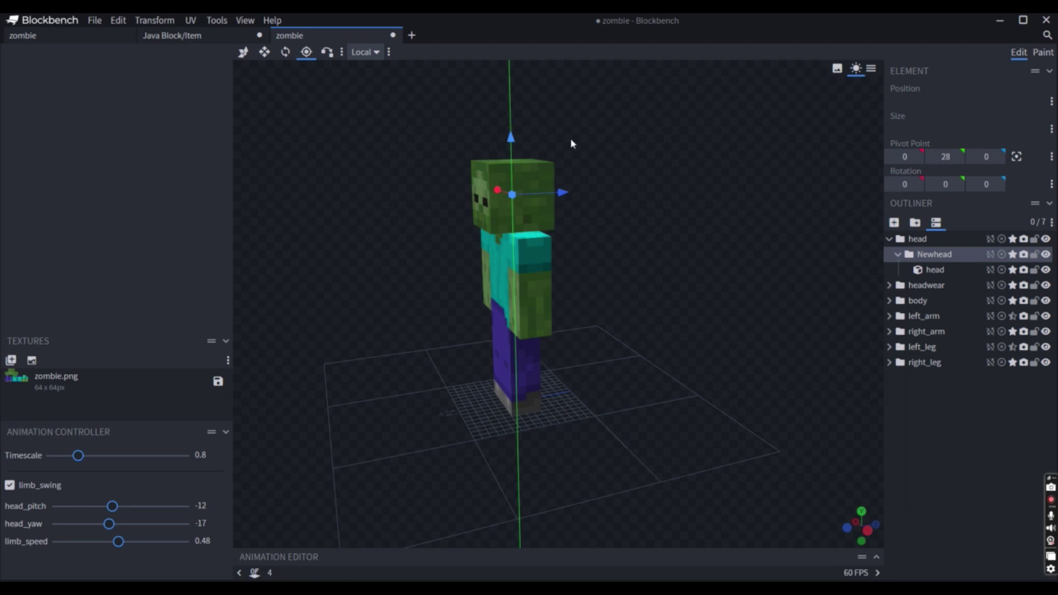
left_click_drag(562, 192, 579, 196)
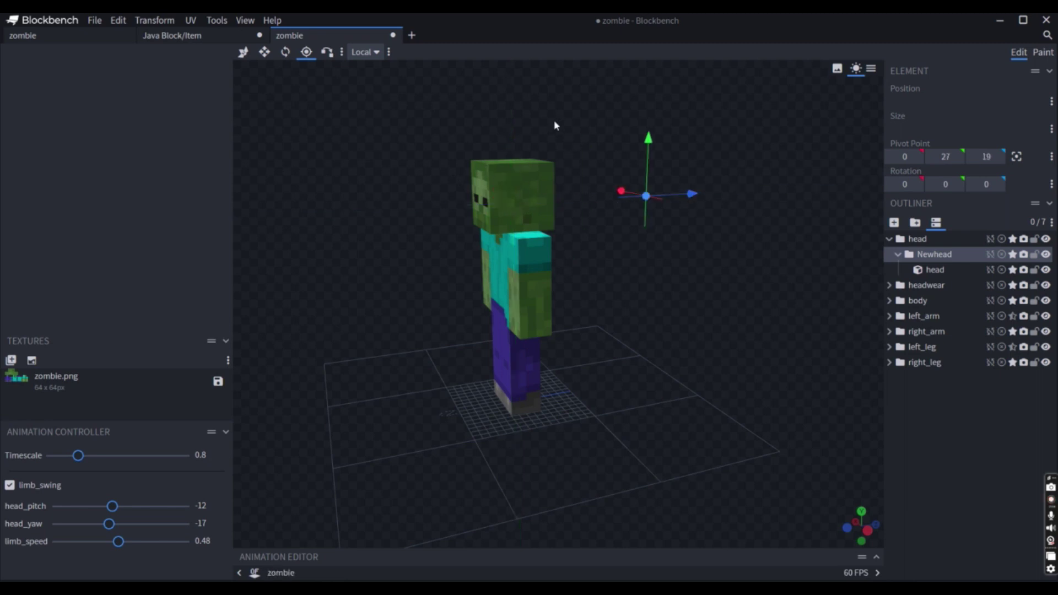
Try rotating the Newhead group about its offset pivot point, and dismiss the chat notification
left_click(285, 51)
mouse_move(648, 206)
left_mouse_down()
mouse_move(739, 213)
mouse_move(609, 199)
mouse_move(671, 216)
mouse_move(653, 217)
left_mouse_up()
left_click_drag(606, 309, 634, 299)
left_click_drag(611, 196, 608, 196)
left_click_drag(642, 306, 700, 332)
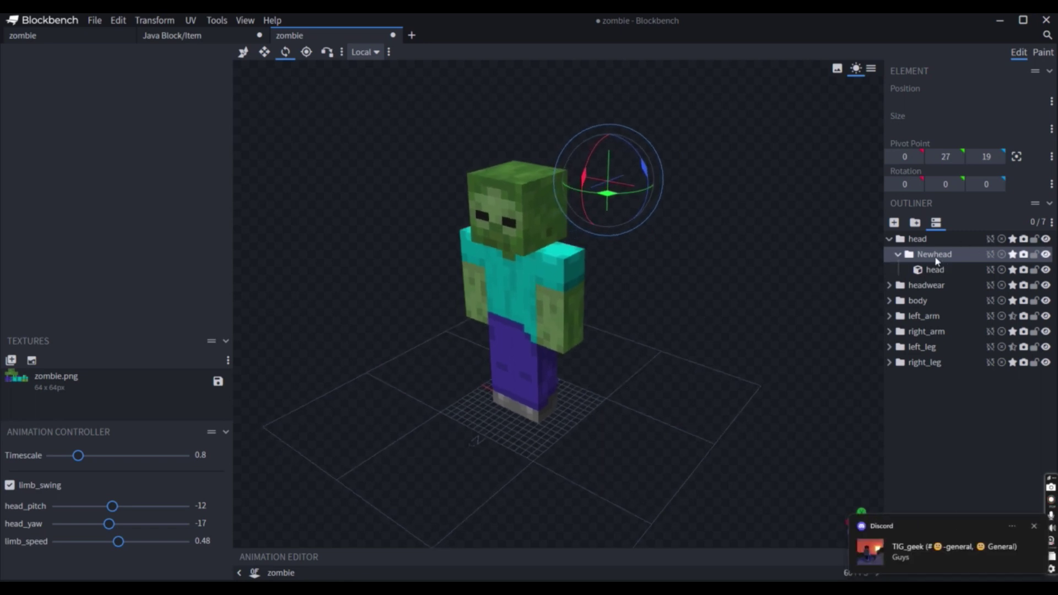
left_click(1033, 529)
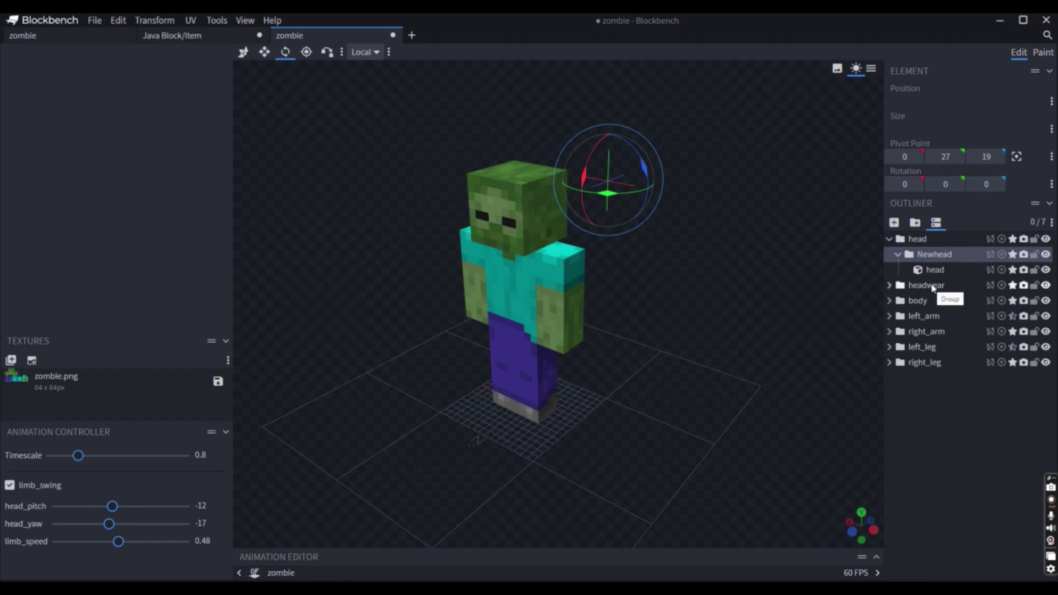
Move the headwear cube out of the headwear group into the Newhead group
double_click(975, 270)
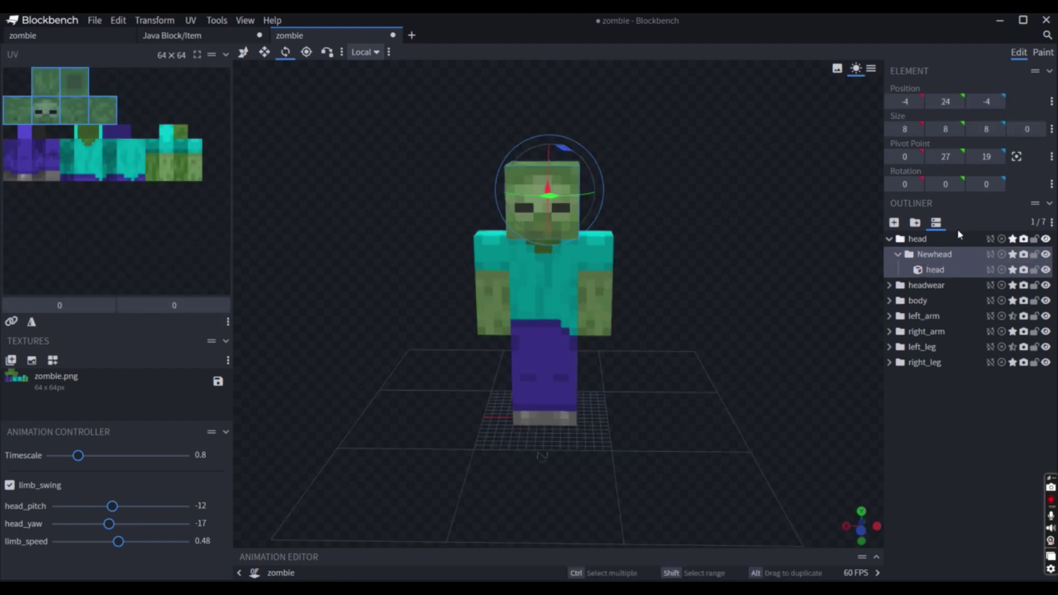
left_click(917, 241)
left_click(927, 285)
left_click(889, 285)
left_click_drag(932, 301, 931, 258)
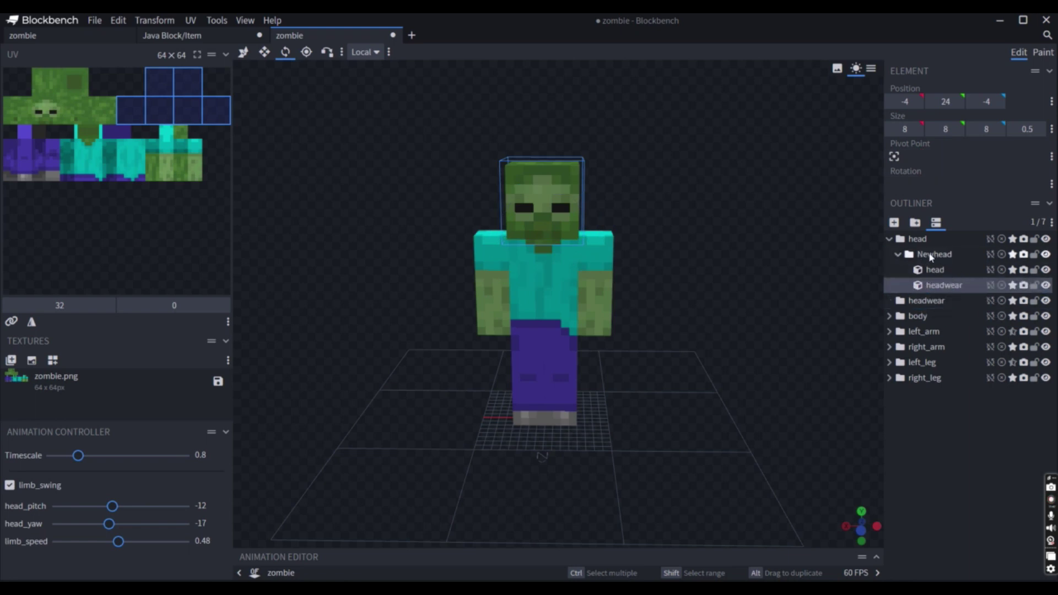
left_click(930, 256)
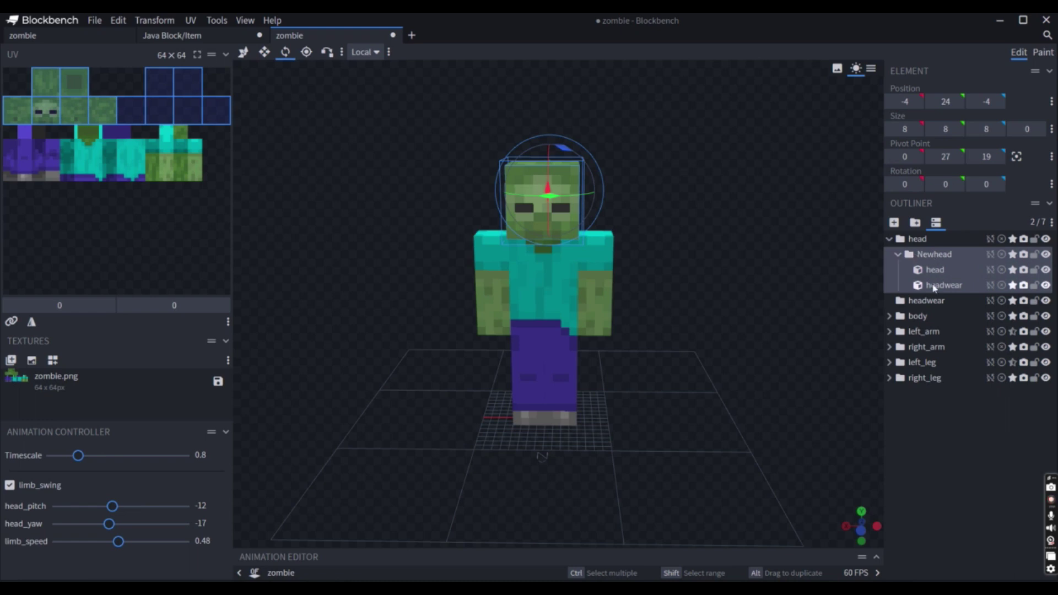
Move the body cube out of the body group into the Newhead group
left_click(889, 316)
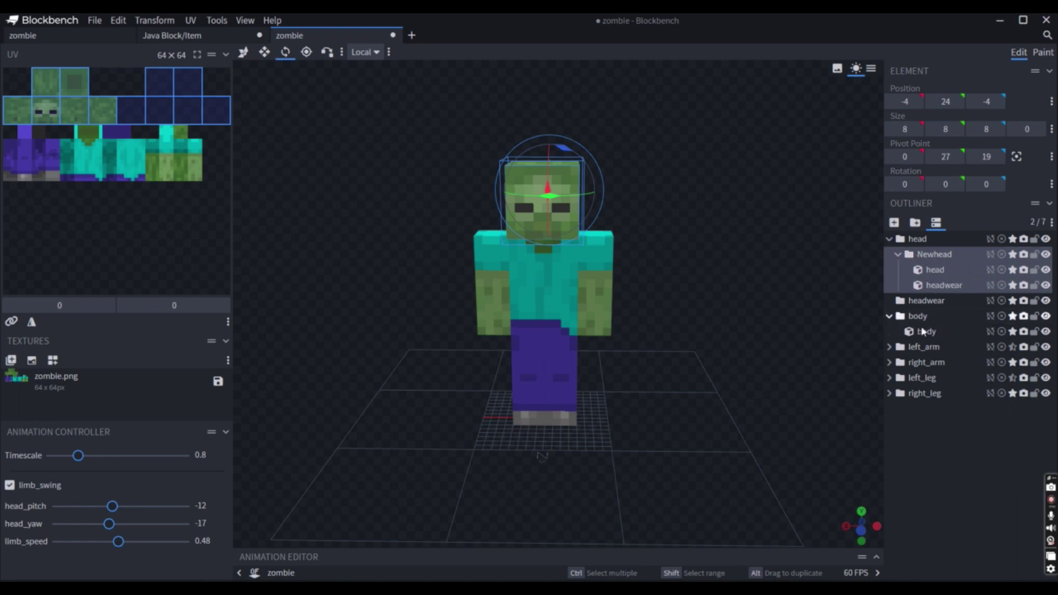
left_click_drag(926, 333, 922, 260)
right_click(918, 257)
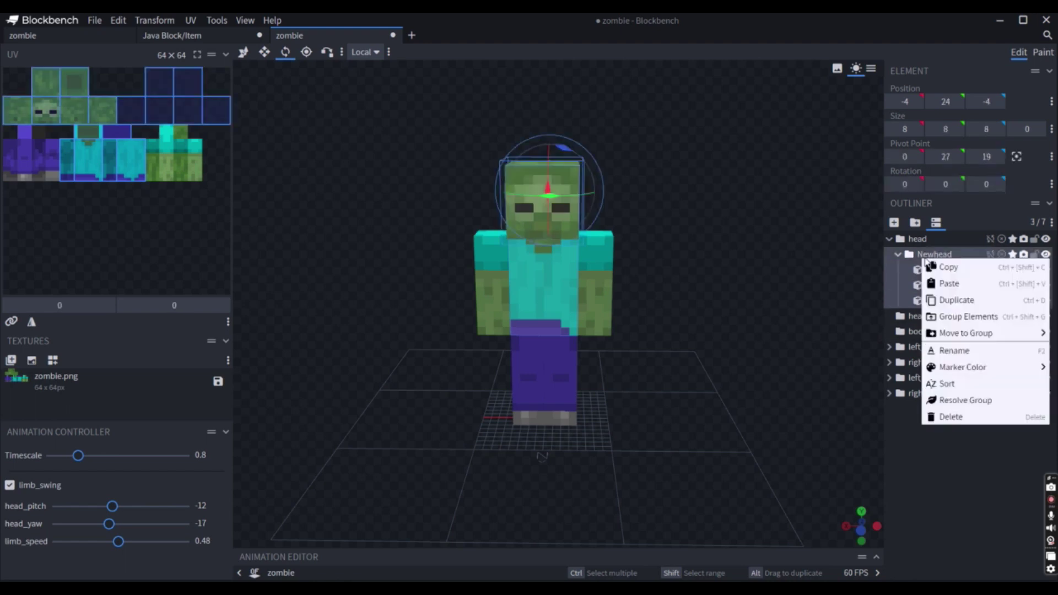
key("Escape")
right_click(915, 259)
key("Escape")
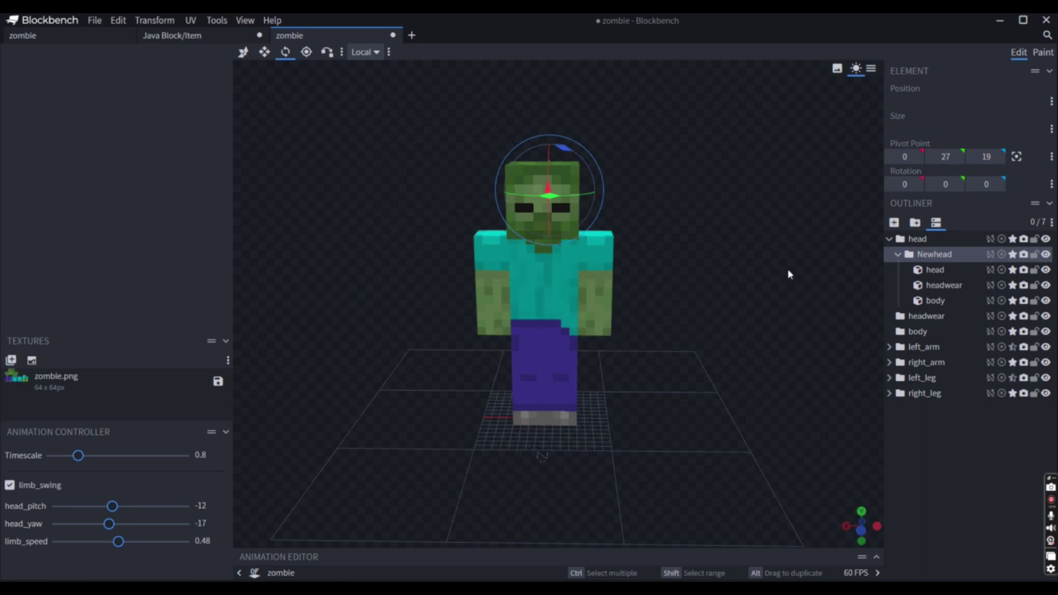
left_click_drag(789, 270, 619, 313)
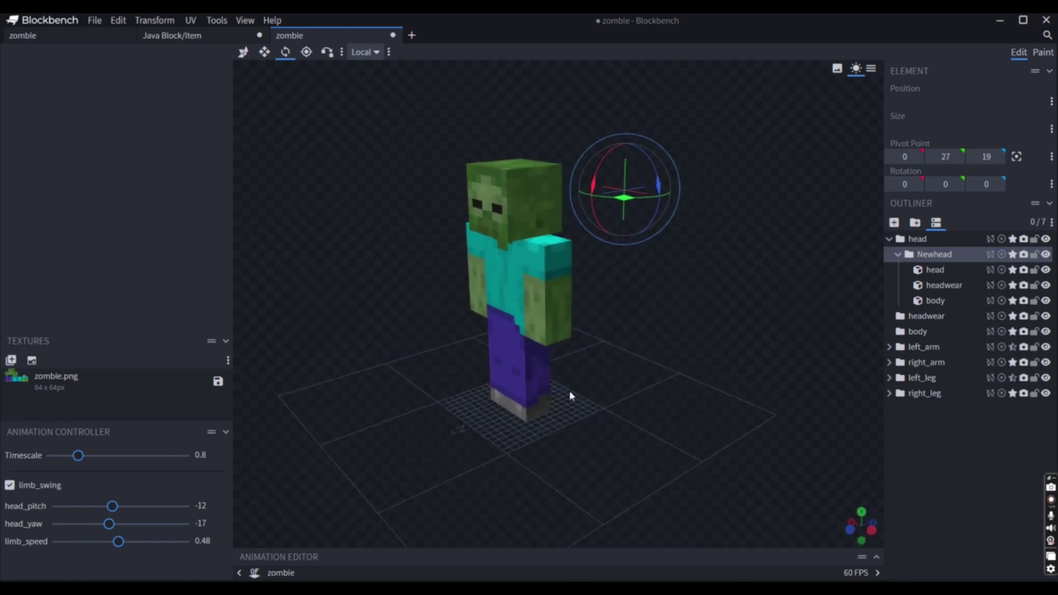
In the Java Block/Item project, add an empty group and place it above the existing group of cubes
left_click(226, 34)
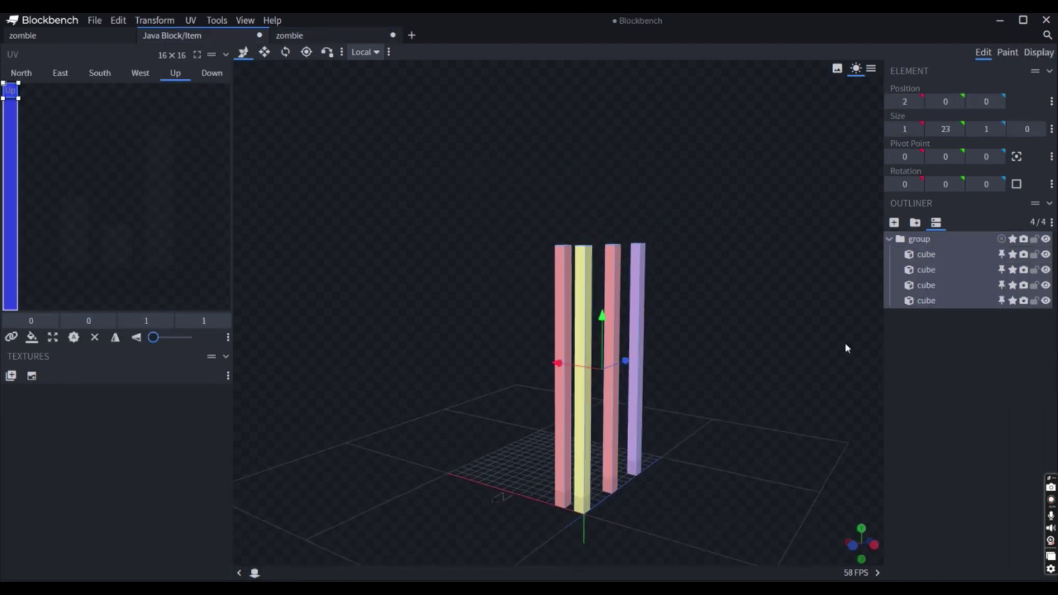
left_click(920, 340)
left_click_drag(860, 355, 518, 338)
left_click(532, 338)
left_click(584, 342)
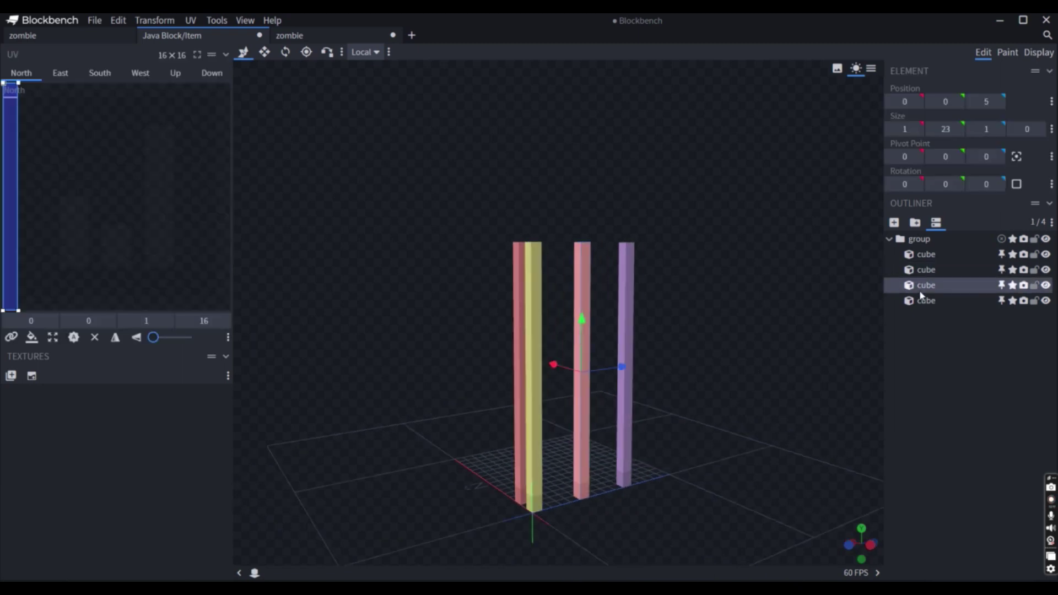
left_click(915, 222)
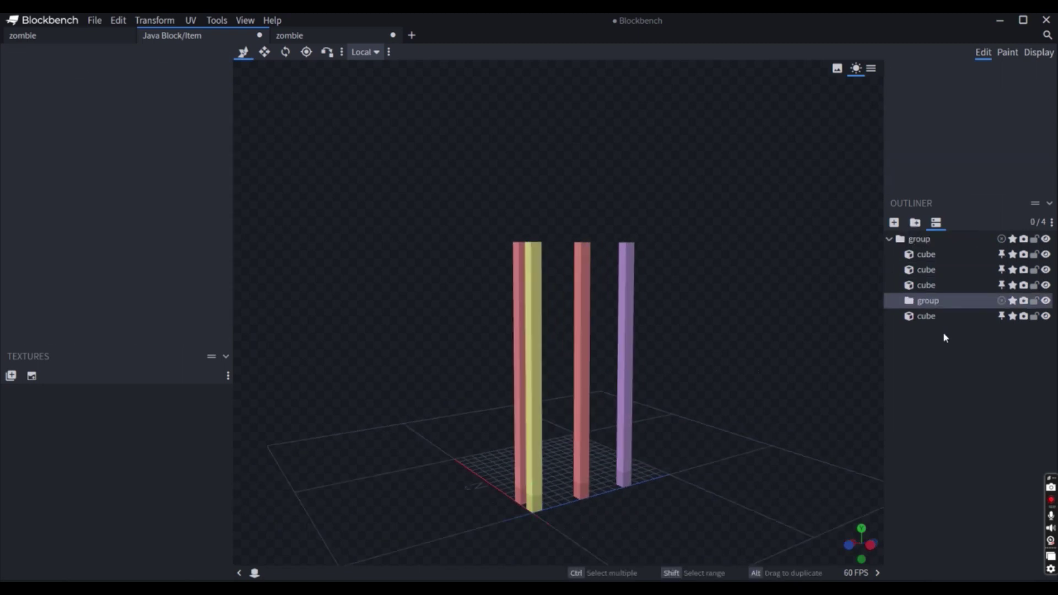
left_click_drag(918, 300, 917, 247)
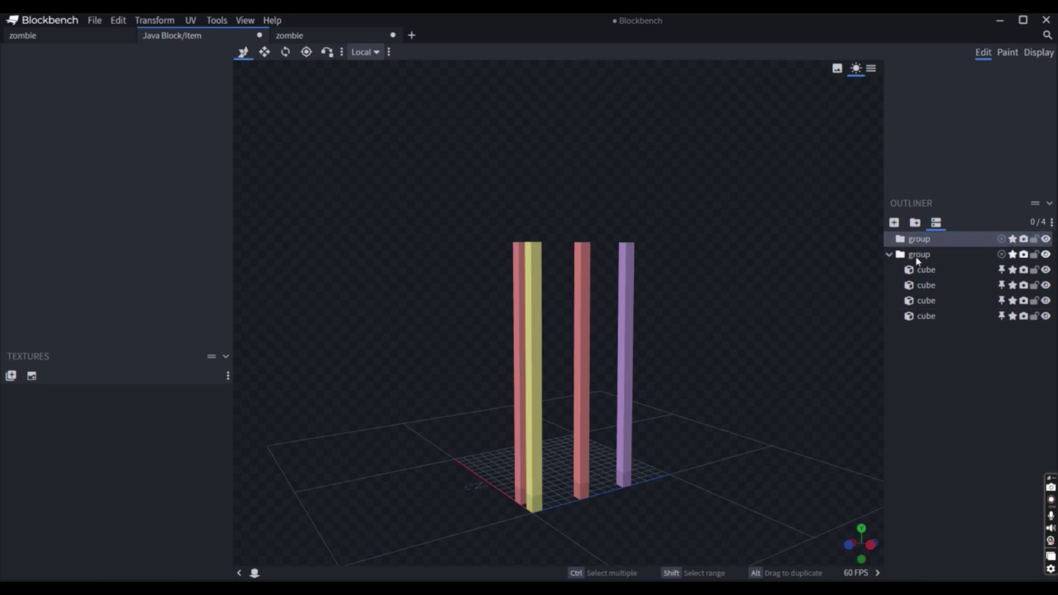
Copy the group of four cubes and paste it into the zombie model's Newhead group
left_click(913, 256)
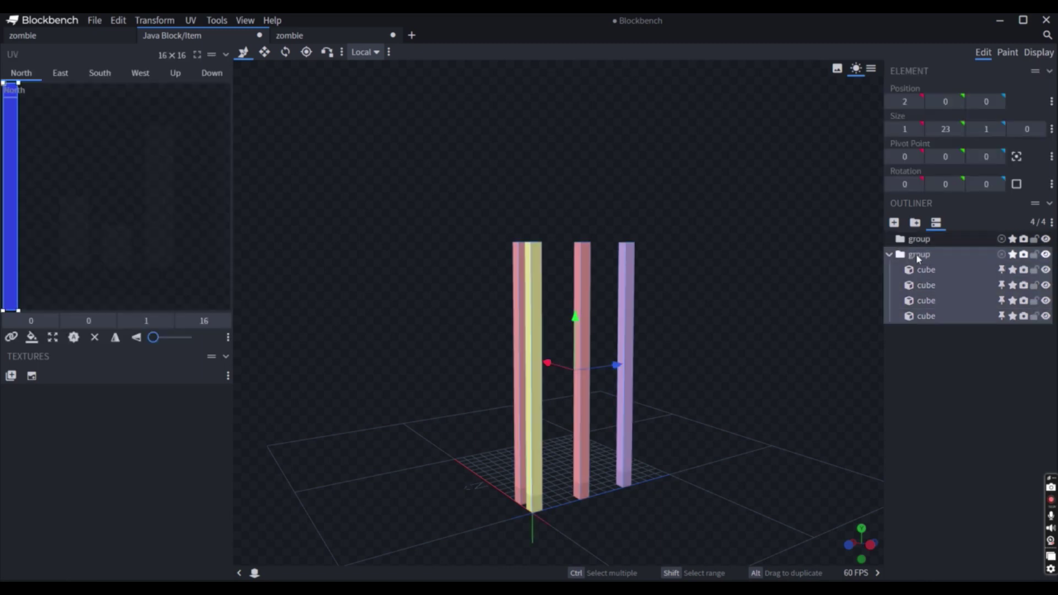
right_click(913, 261)
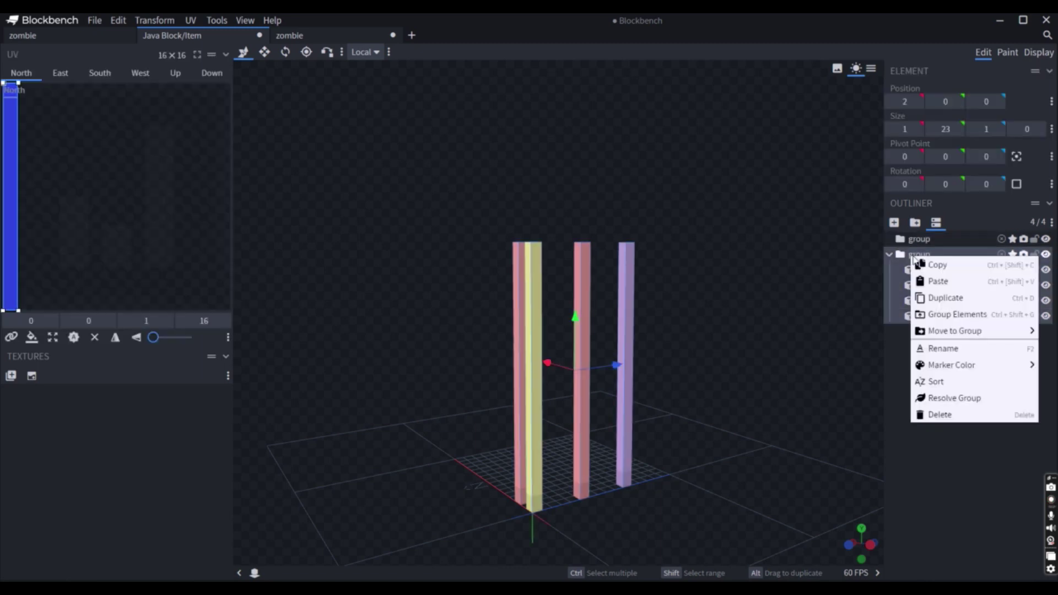
left_click(928, 265)
left_click(308, 35)
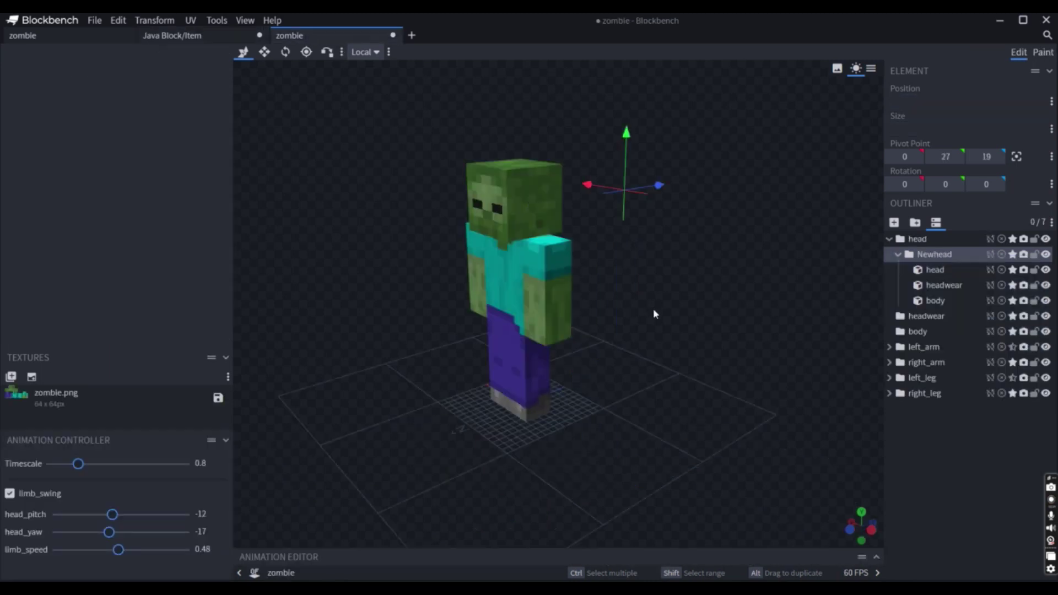
key("ctrl+v")
left_click_drag(653, 306, 531, 306)
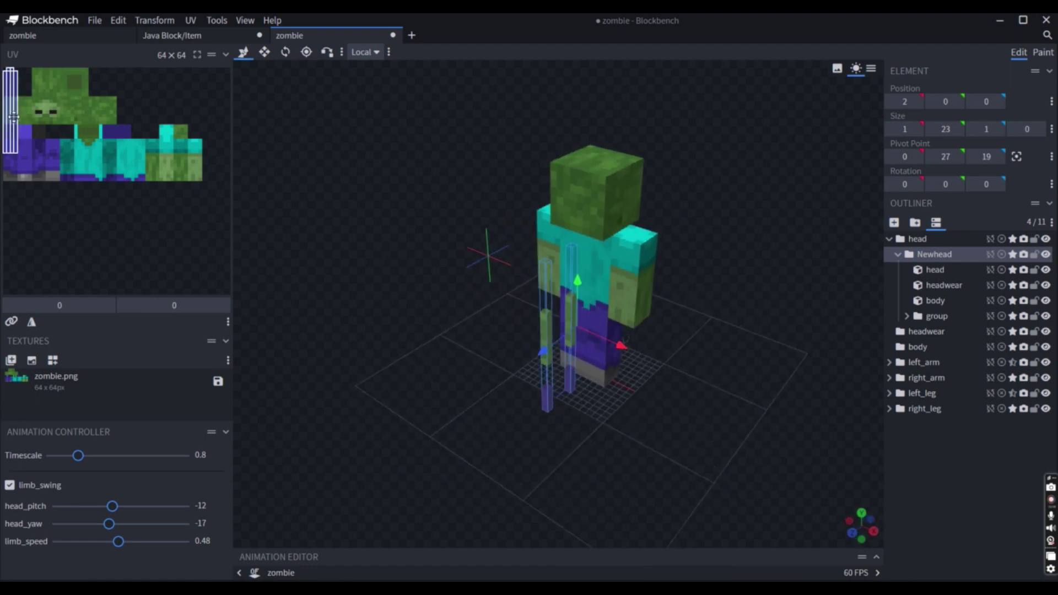
Shift the pasted cubes' UV area on the zombie texture, and undo the deletion of the Newhead group
left_click_drag(21, 106, 106, 147)
left_click_drag(380, 317, 523, 441)
key("Delete")
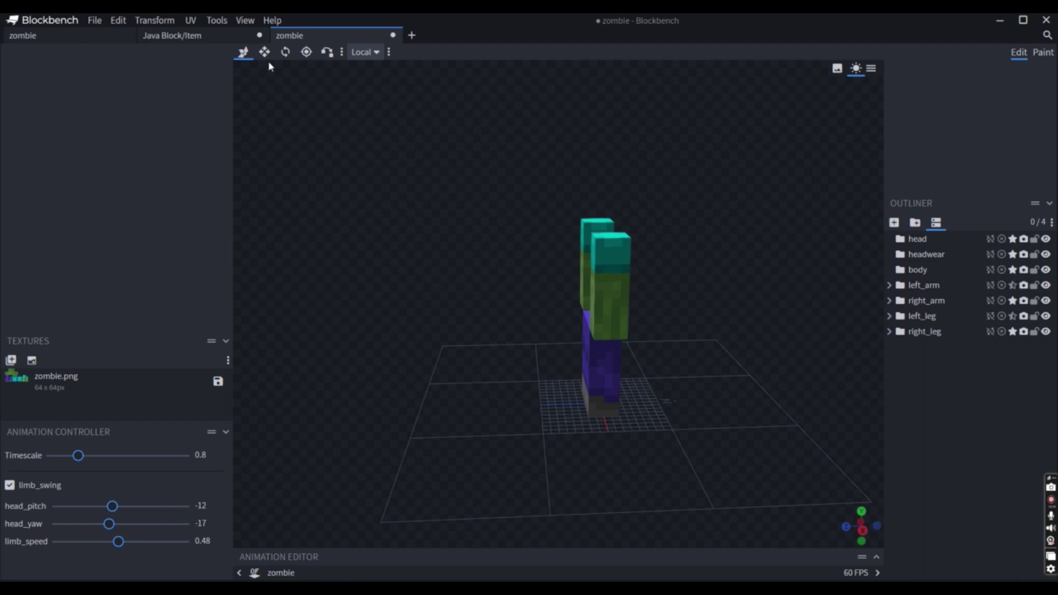
key("ctrl+z")
Delete the pasted group of cubes from the Newhead group
left_click_drag(519, 375, 607, 419)
left_click(937, 316)
key("Delete")
mouse_move(717, 358)
left_mouse_down()
mouse_move(524, 338)
mouse_move(734, 356)
left_mouse_up()
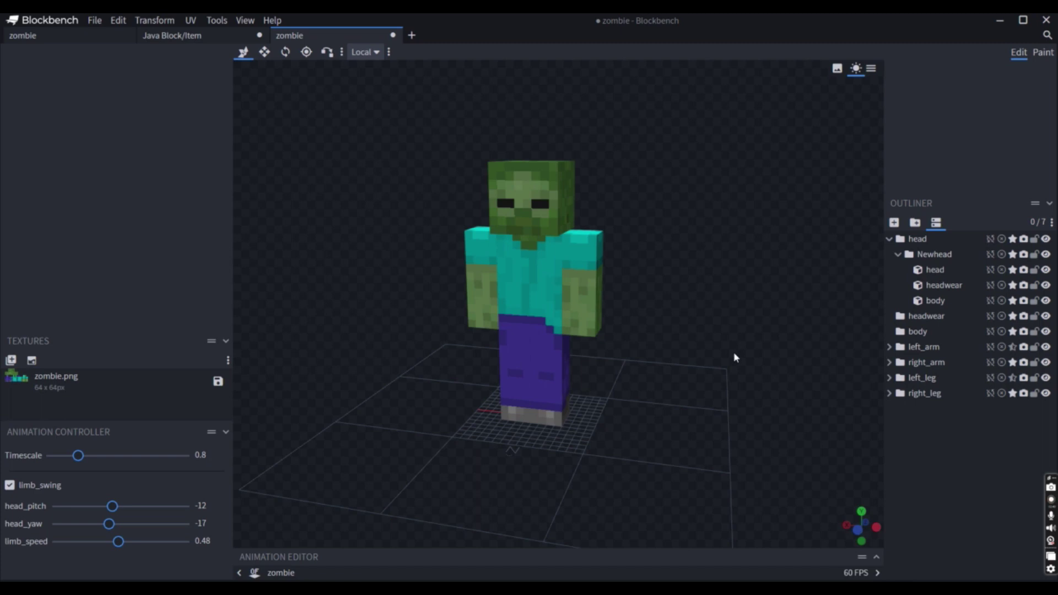
left_click_drag(734, 354, 697, 353)
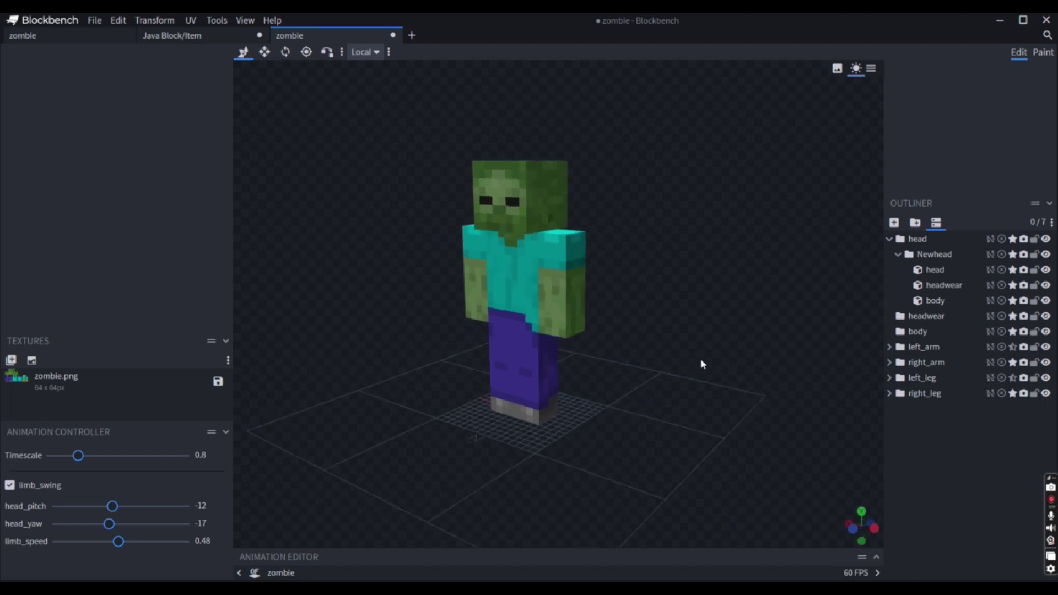
Inspect the left arm cube, the head group and the empty body group
left_click(580, 277)
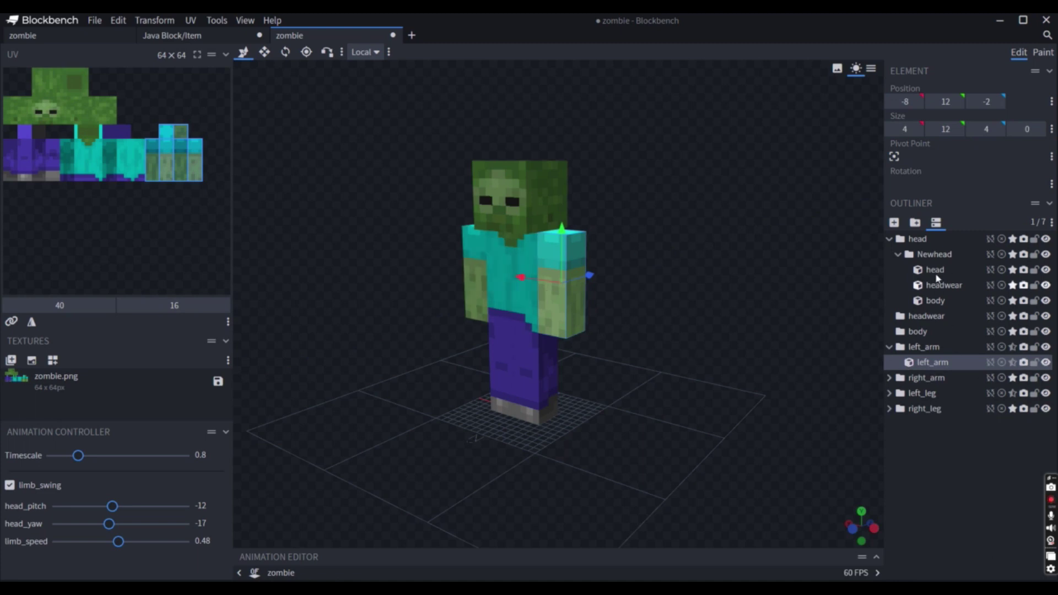
left_click(928, 240)
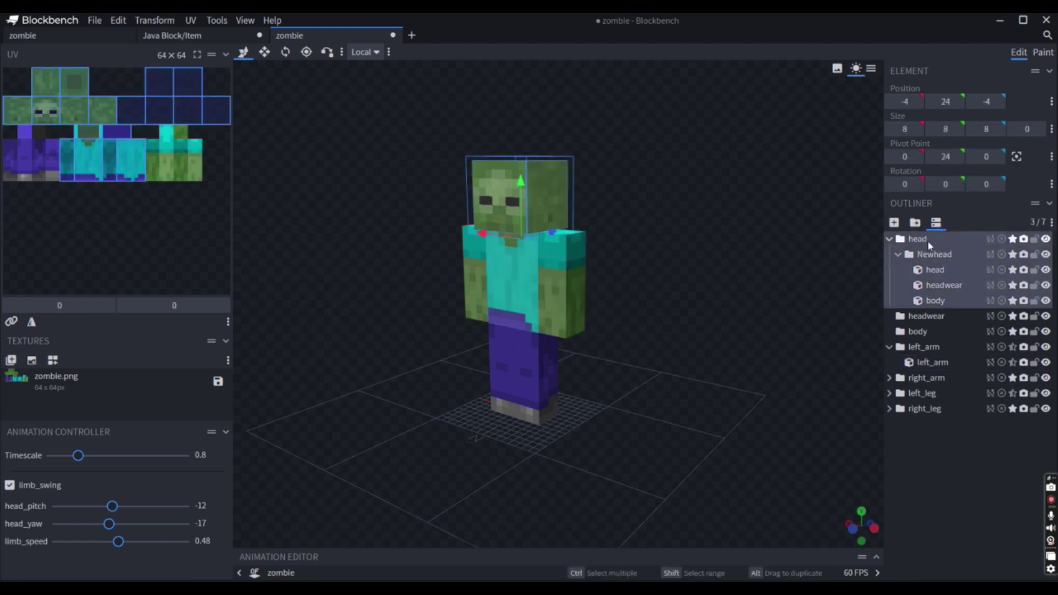
left_click(917, 331)
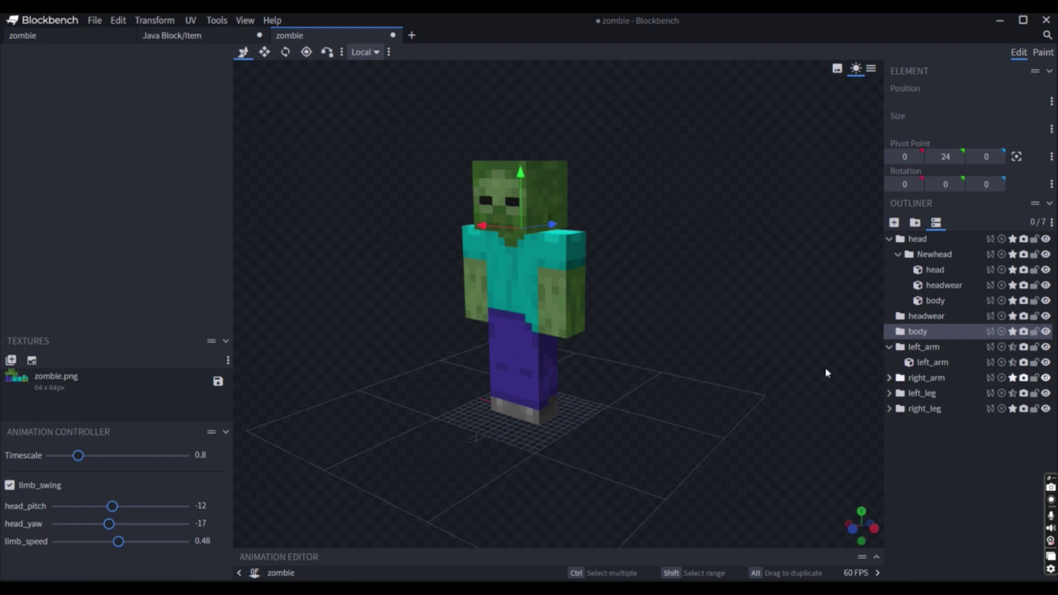
Switch to the open zombie model with the skeleton.png texture and examine it from several angles
left_click(72, 39)
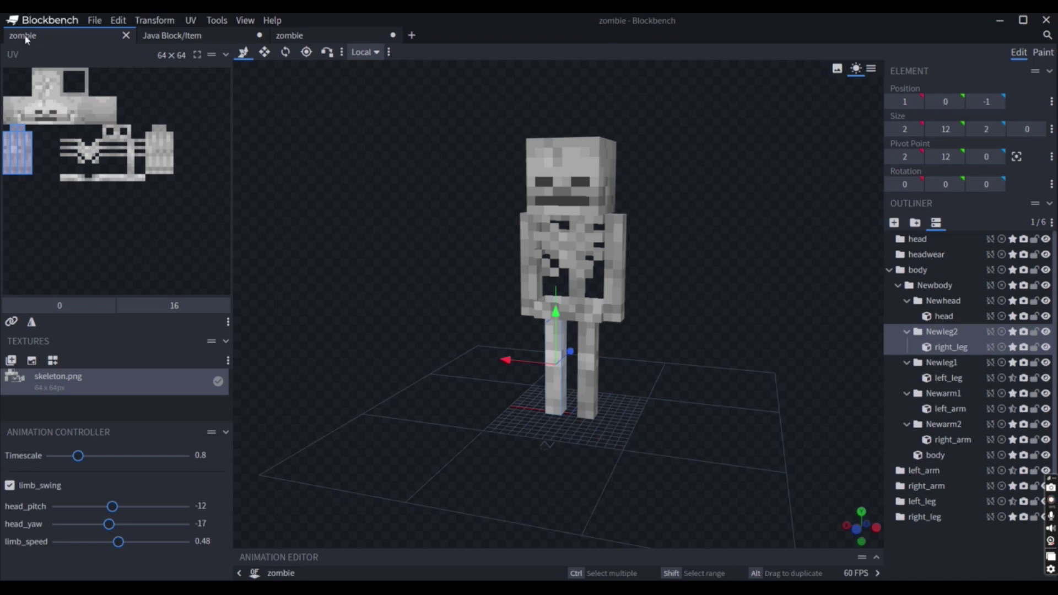
left_click_drag(744, 397, 699, 406)
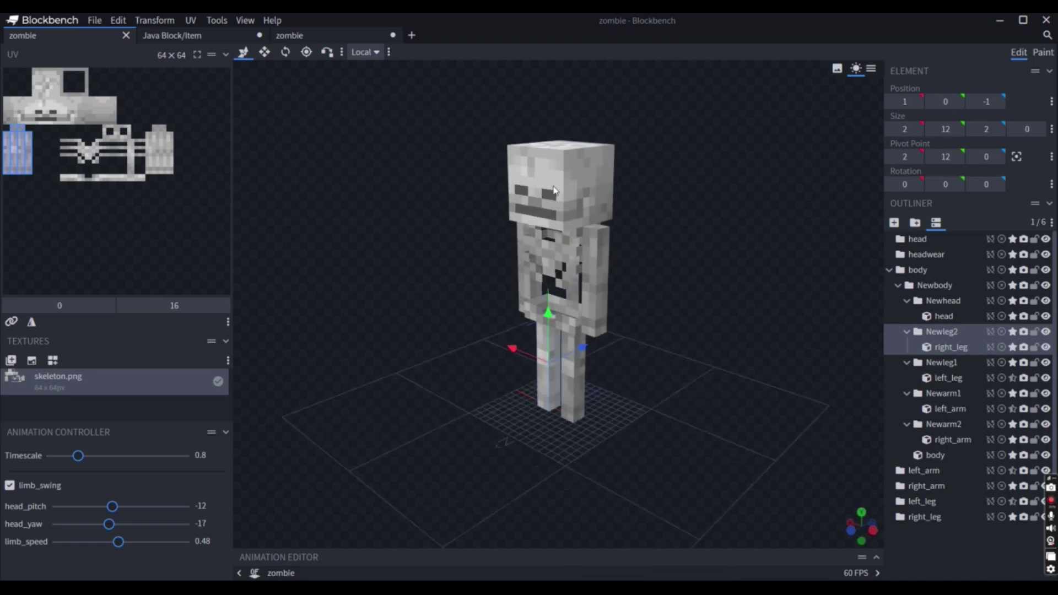
left_click_drag(693, 328, 432, 270)
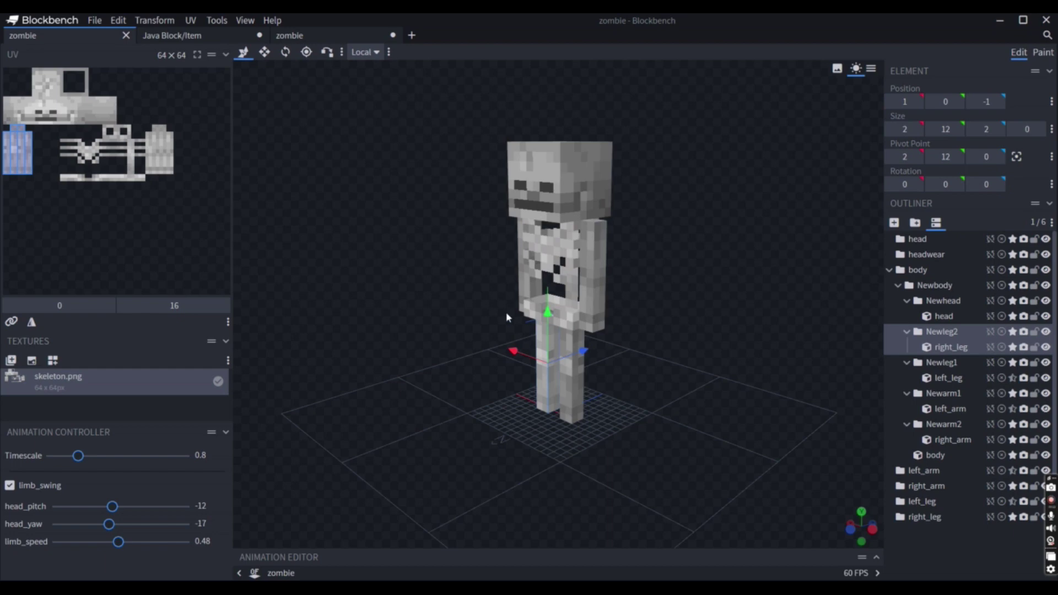
key("KP_1")
left_click_drag(705, 407, 638, 384)
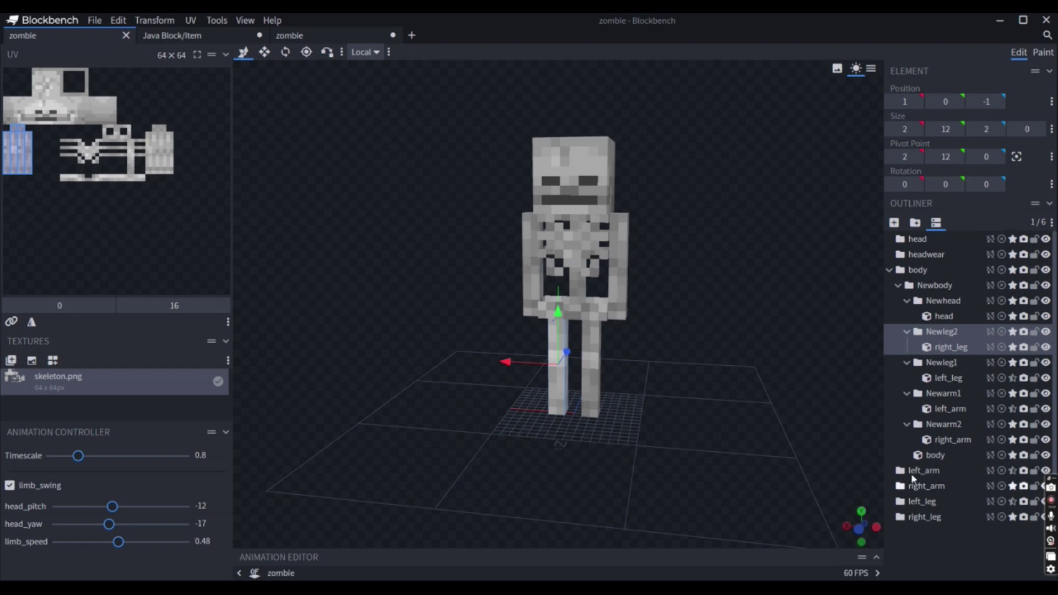
Examine the body group's structure: Newbody, its Newhead, Newleg and Newarm subgroups, and the body cube
left_click(917, 270)
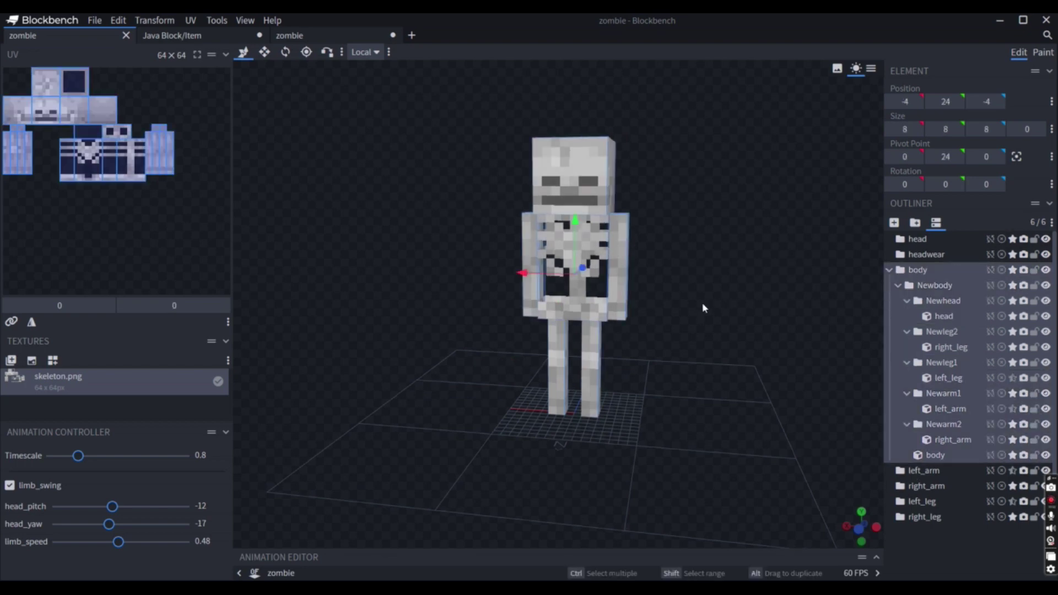
left_click_drag(727, 302, 536, 283)
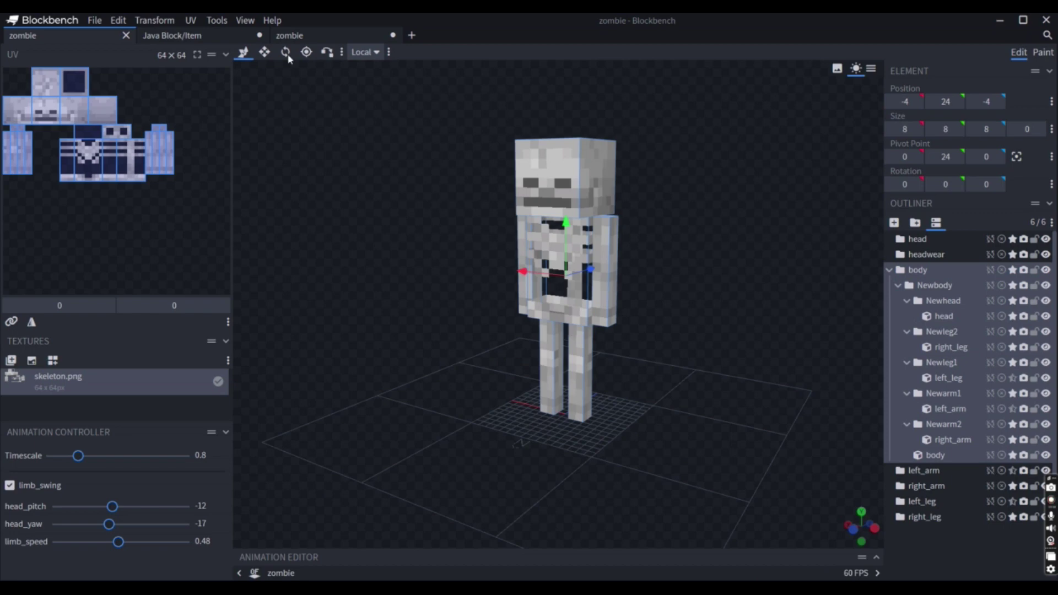
left_click(927, 286)
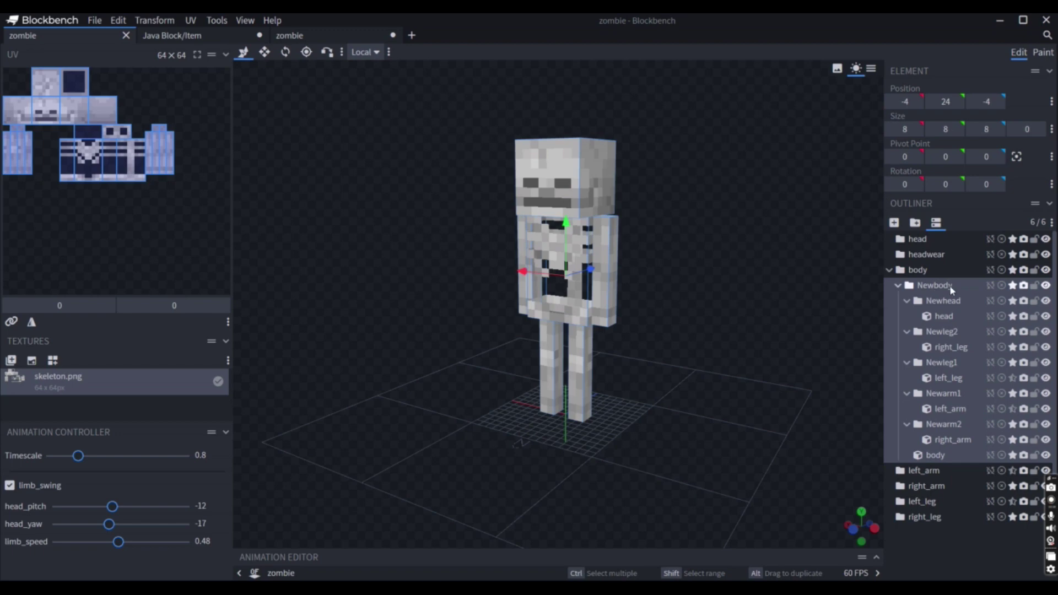
left_click(926, 301)
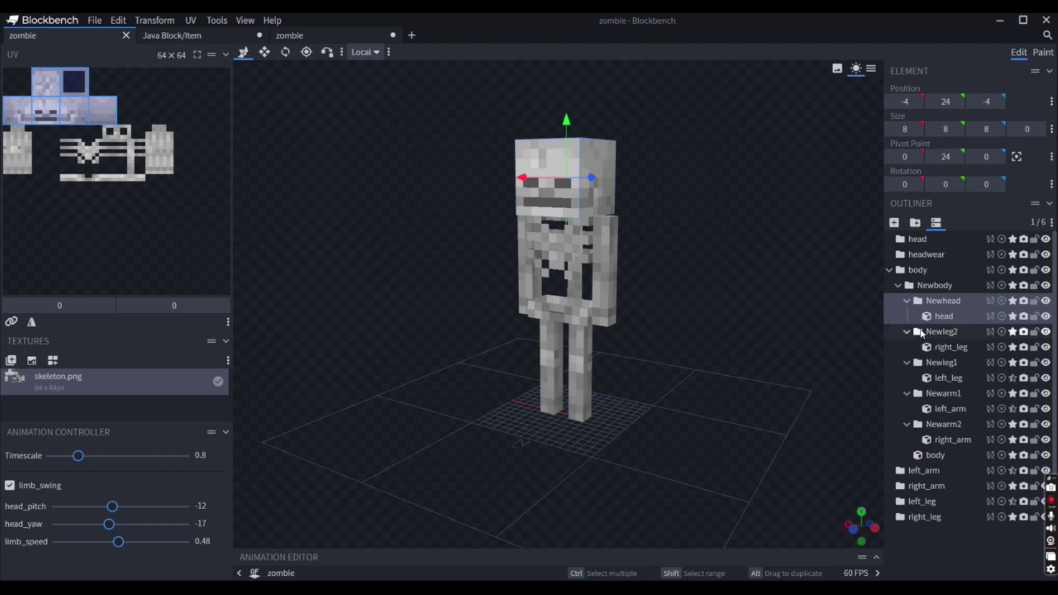
left_click(941, 331)
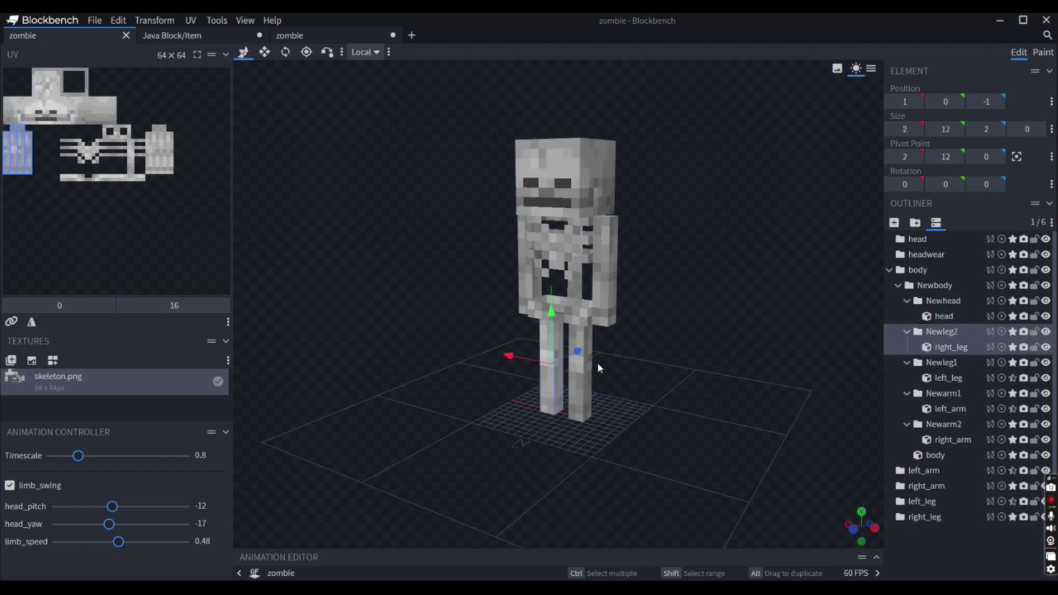
left_click(941, 362)
left_click(942, 393)
left_click(939, 426)
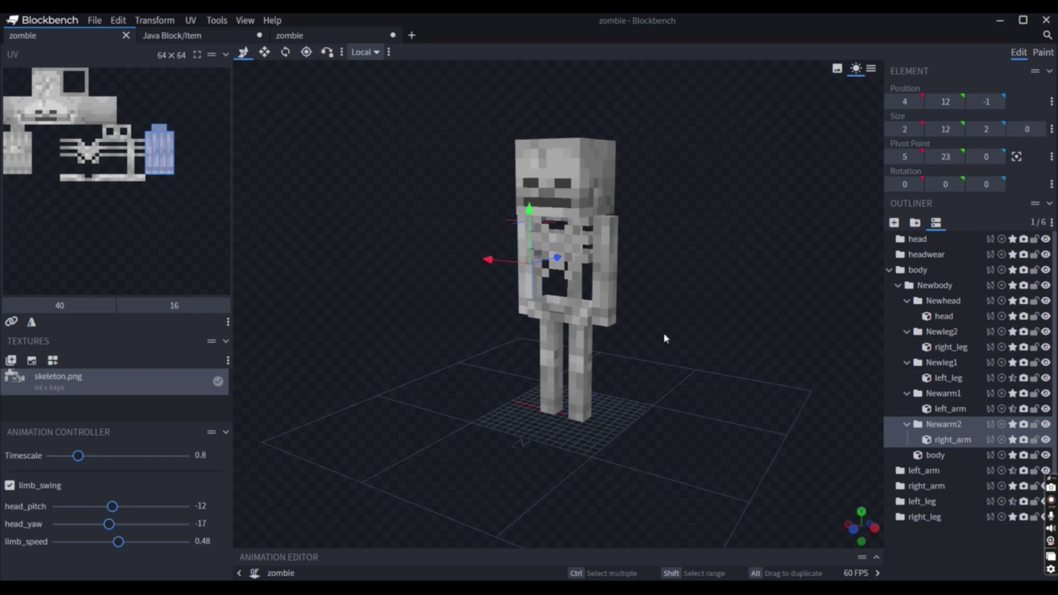
left_click(932, 300)
left_click(940, 333)
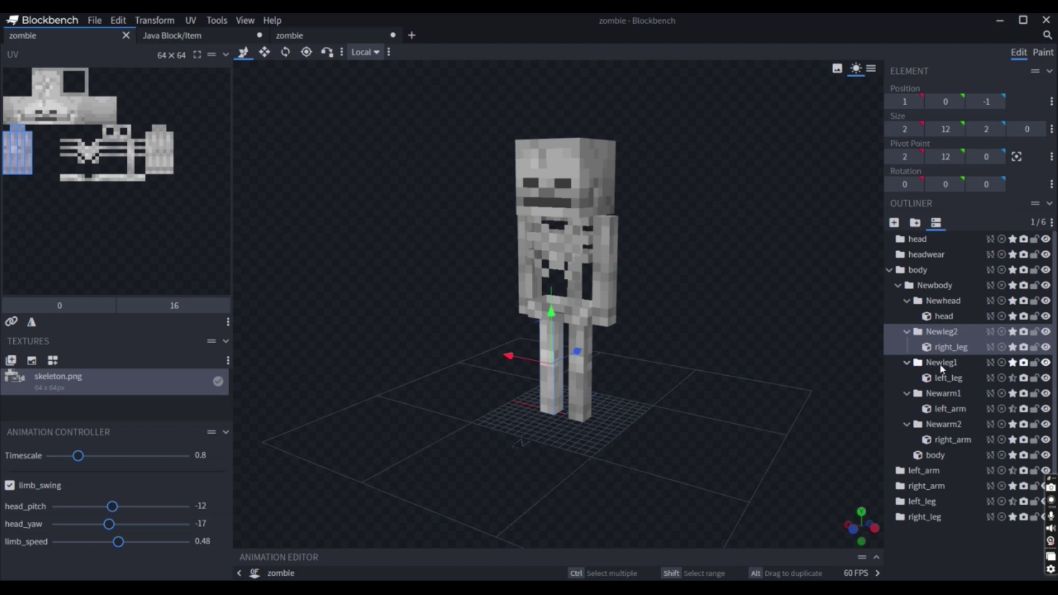
left_click(942, 365)
left_click(943, 394)
left_click(943, 425)
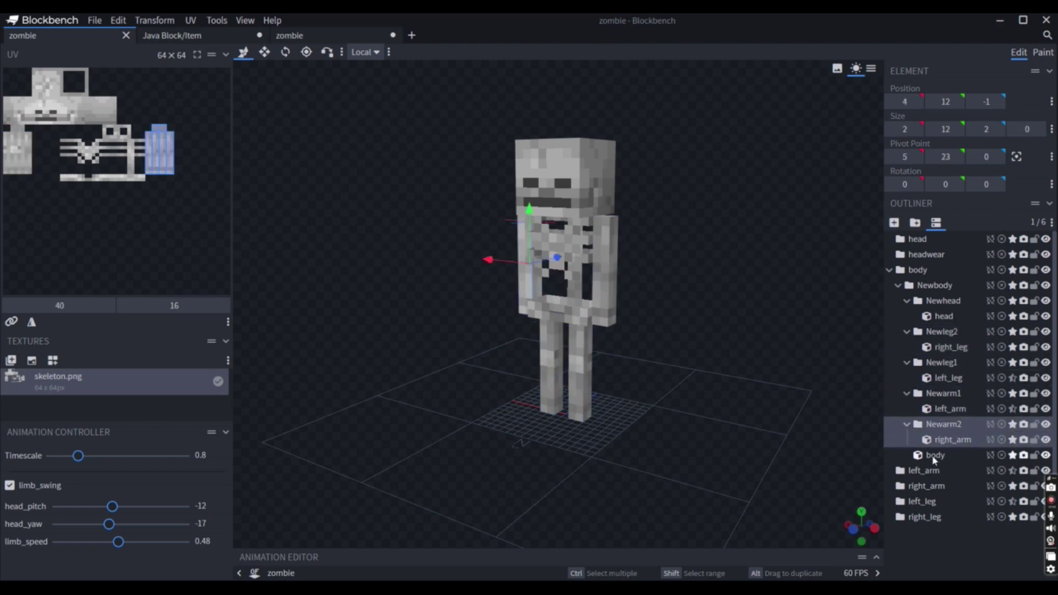
left_click(935, 455)
left_click_drag(761, 367, 699, 315)
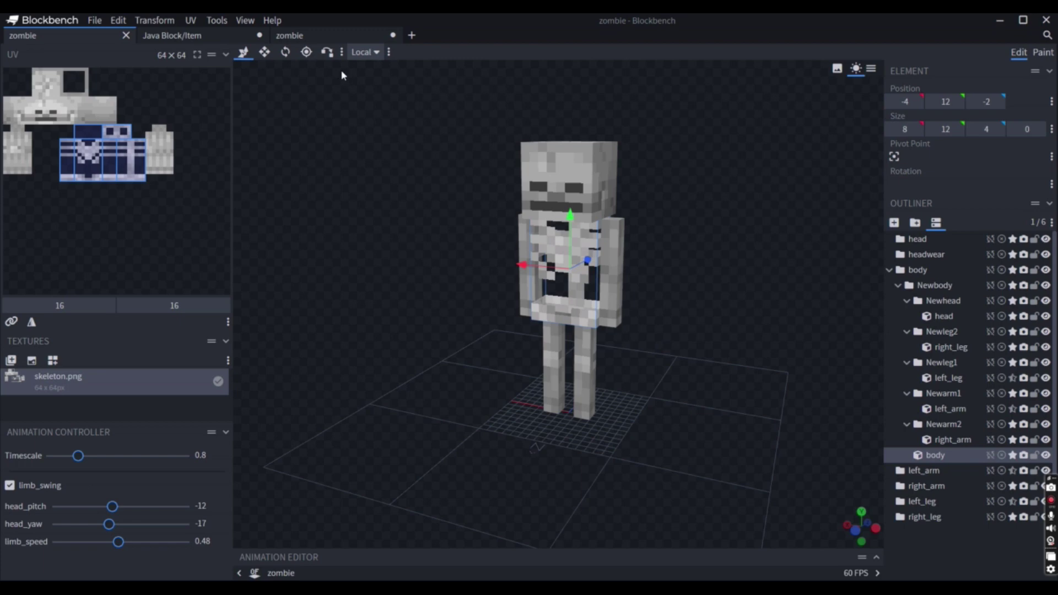
left_click_drag(533, 319, 637, 356)
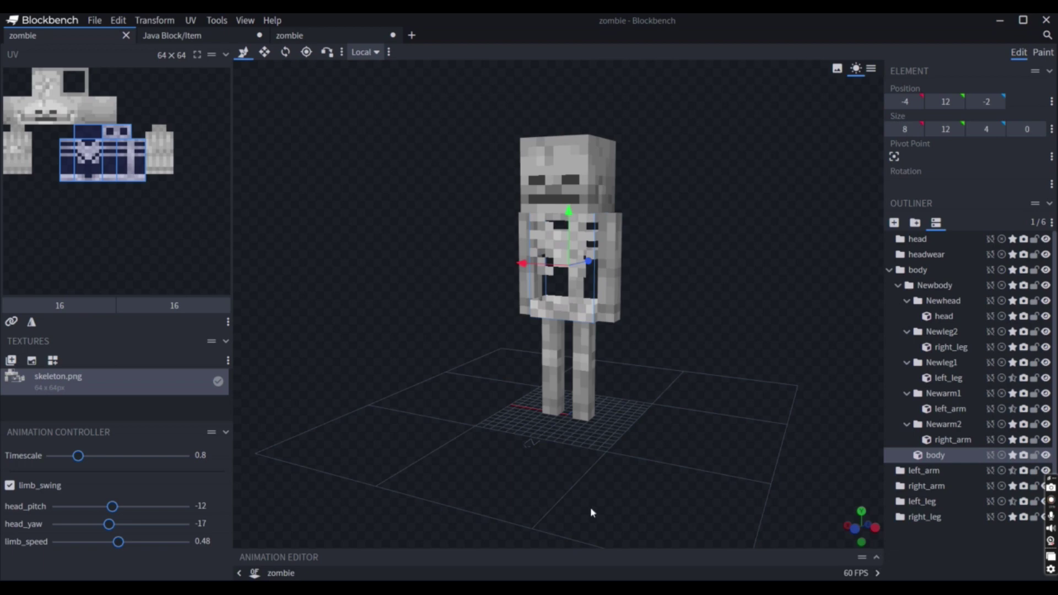
Open the Animation Editor for the body part and read through its head, leg and arm animation code
left_click(877, 558)
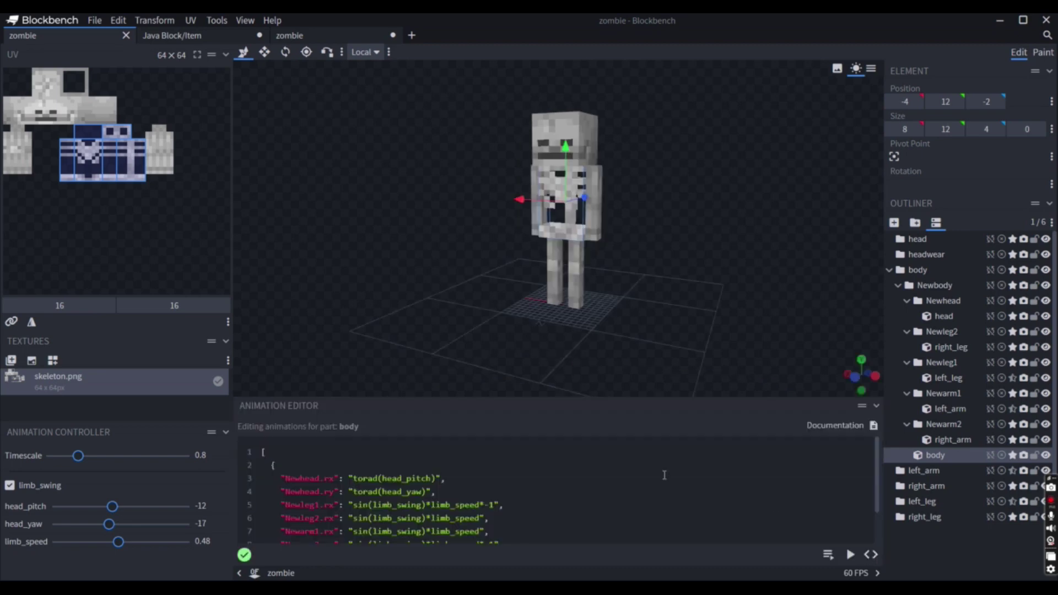
scroll(542, 479, "down", 1)
scroll(462, 486, "up", 1)
scroll(463, 487, "down", 2)
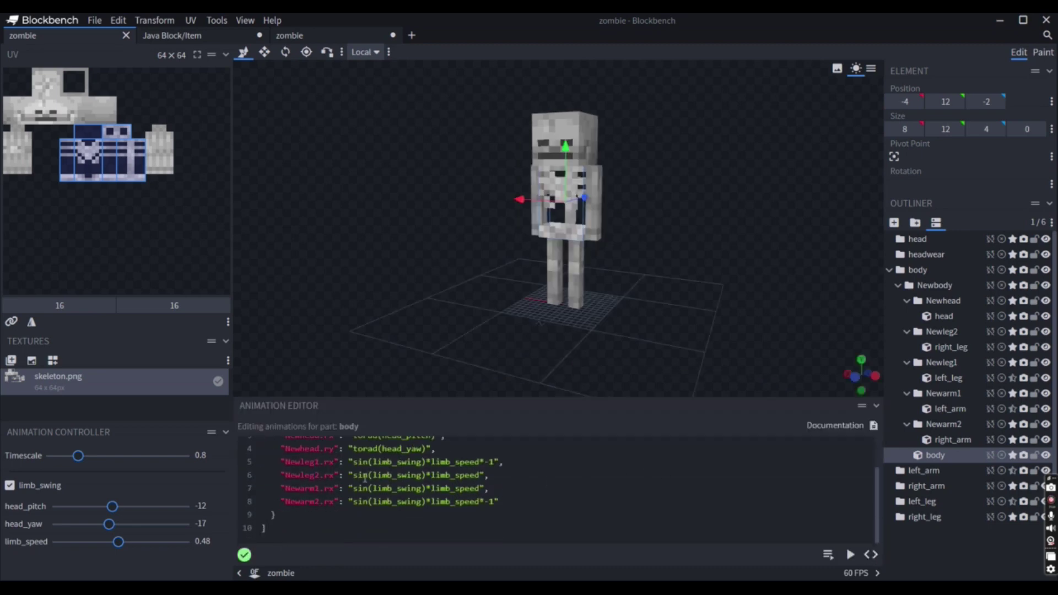
left_click(226, 438)
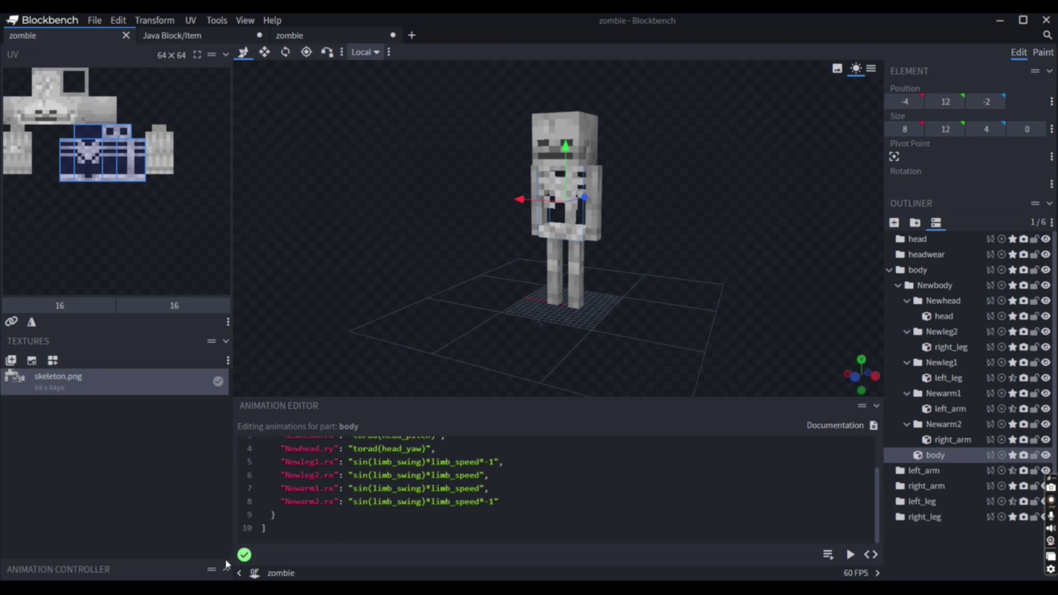
left_click(226, 569)
left_click(226, 439)
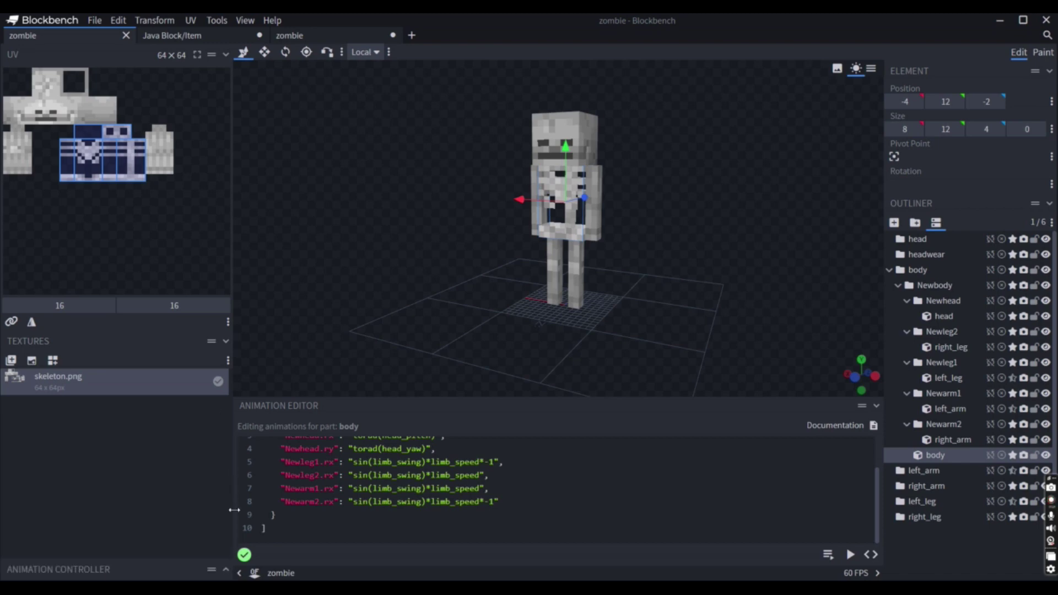
left_click(225, 570)
scroll(472, 498, "up", 2)
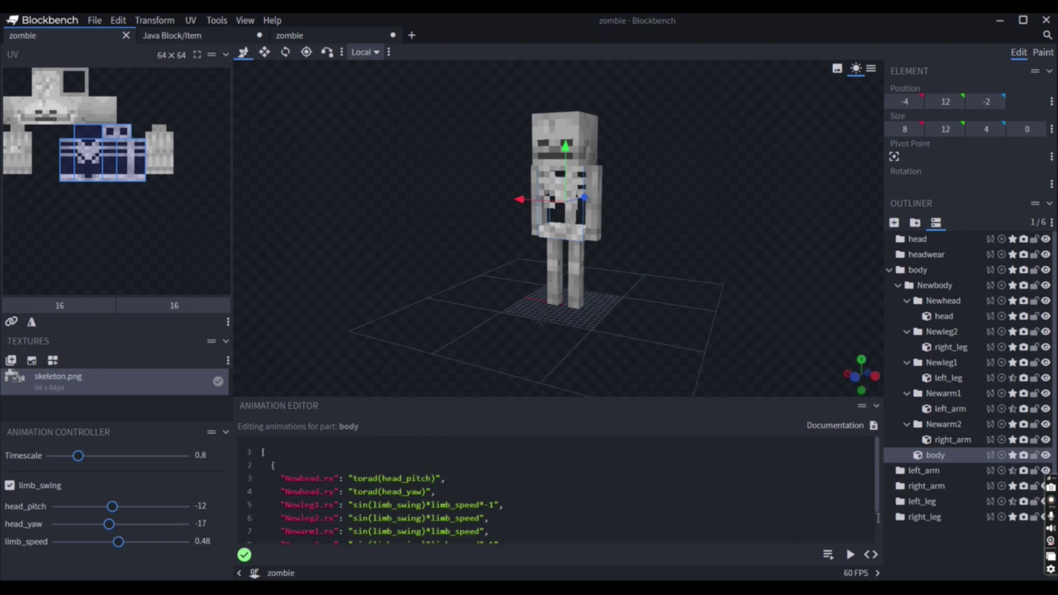
scroll(472, 498, "down", 1)
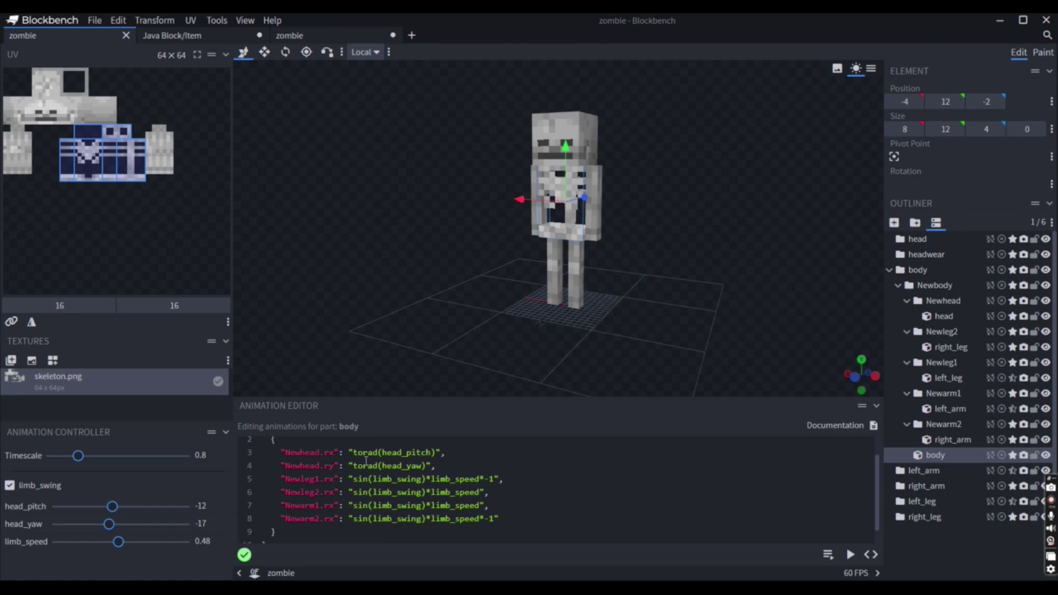
Compare the Newhead.rx key with the model's groups and check the animation code of the head, headwear, left_arm and body parts
left_click_drag(279, 452, 338, 453)
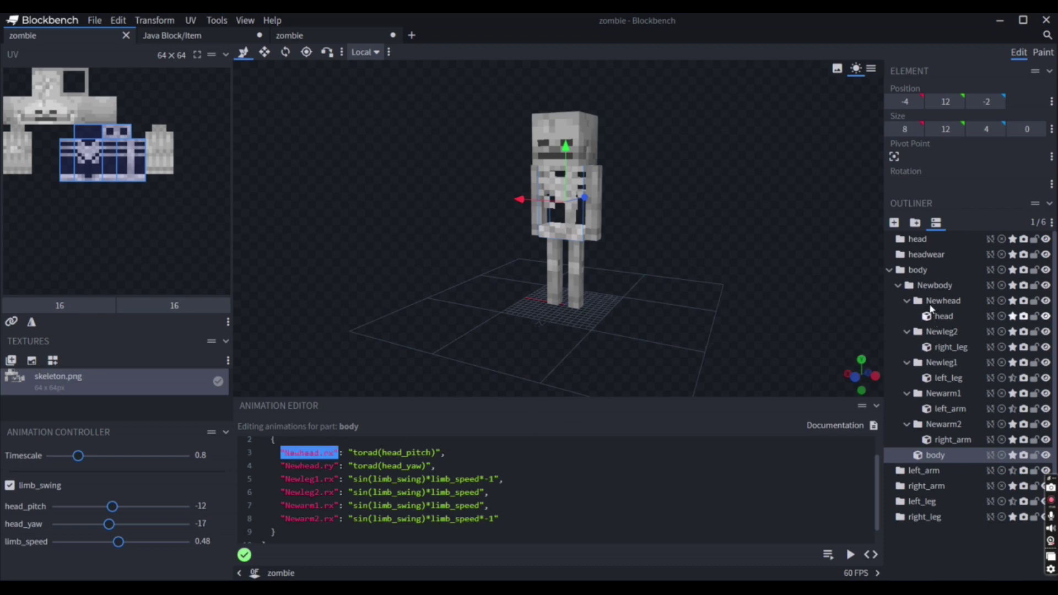
left_click(942, 301)
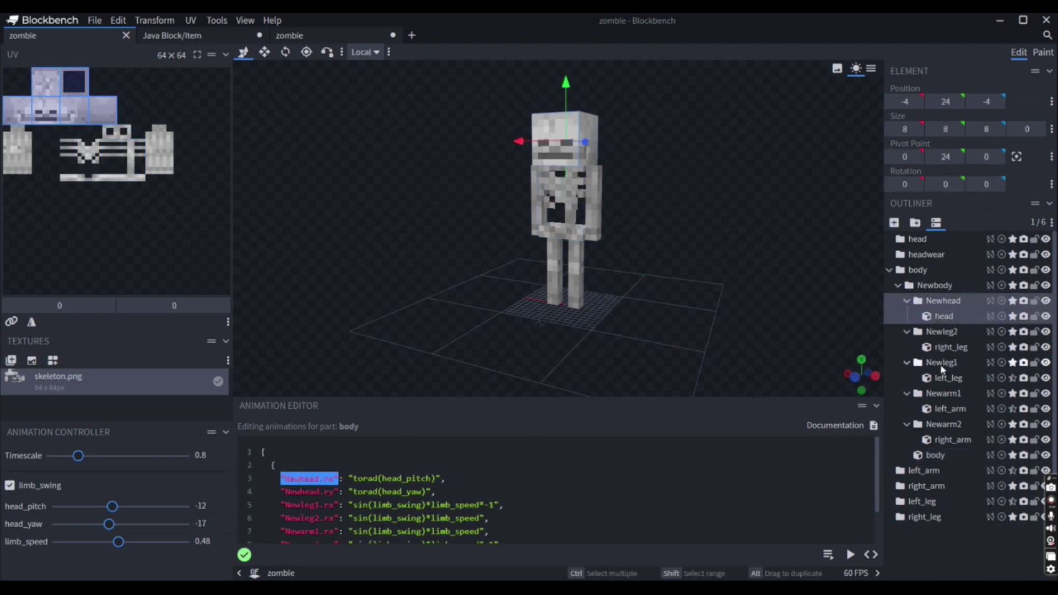
left_click(933, 283)
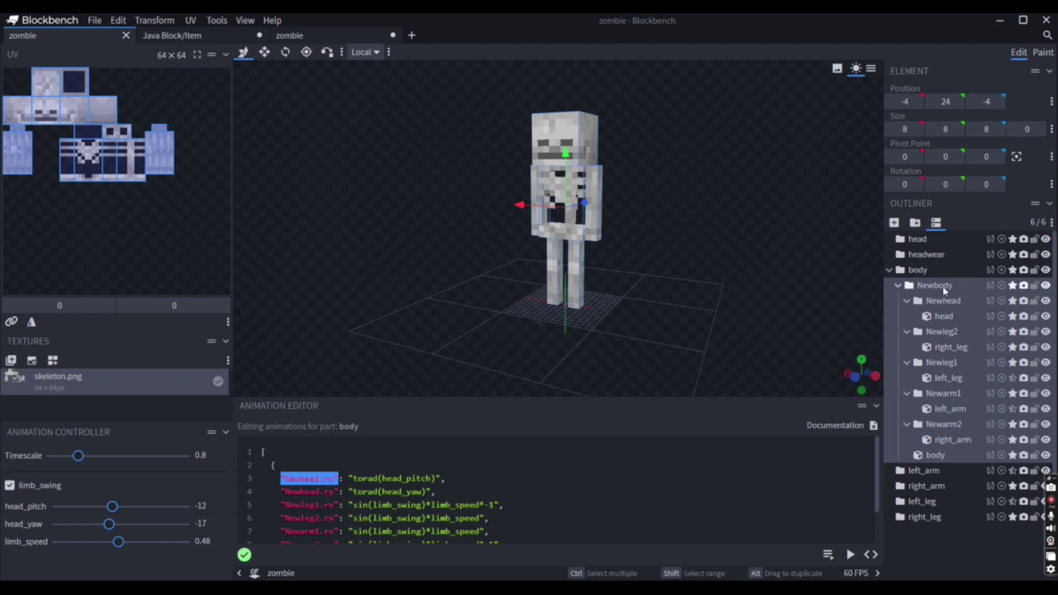
left_click(918, 240)
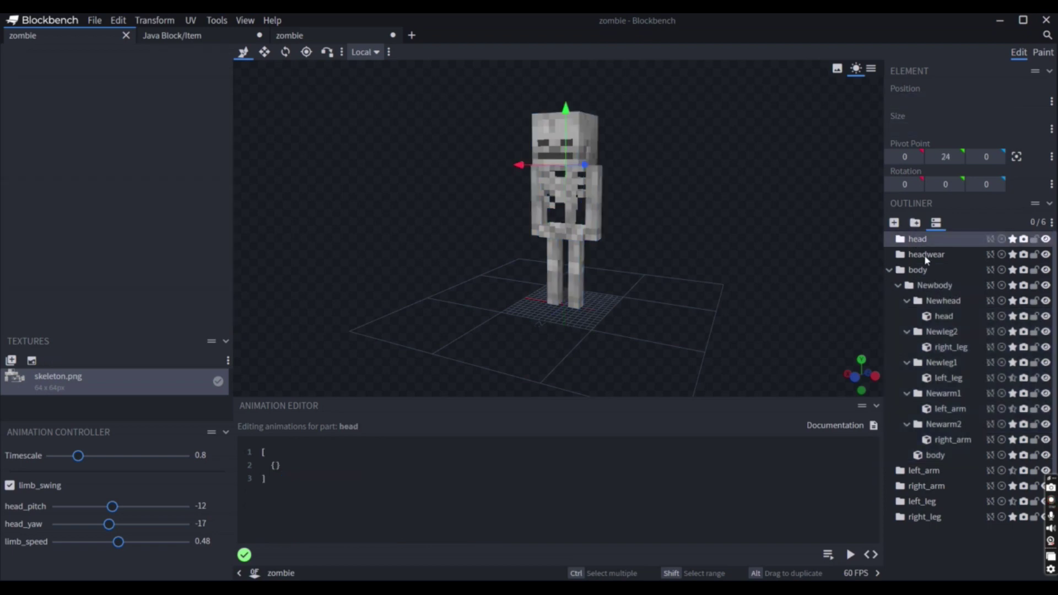
left_click(932, 255)
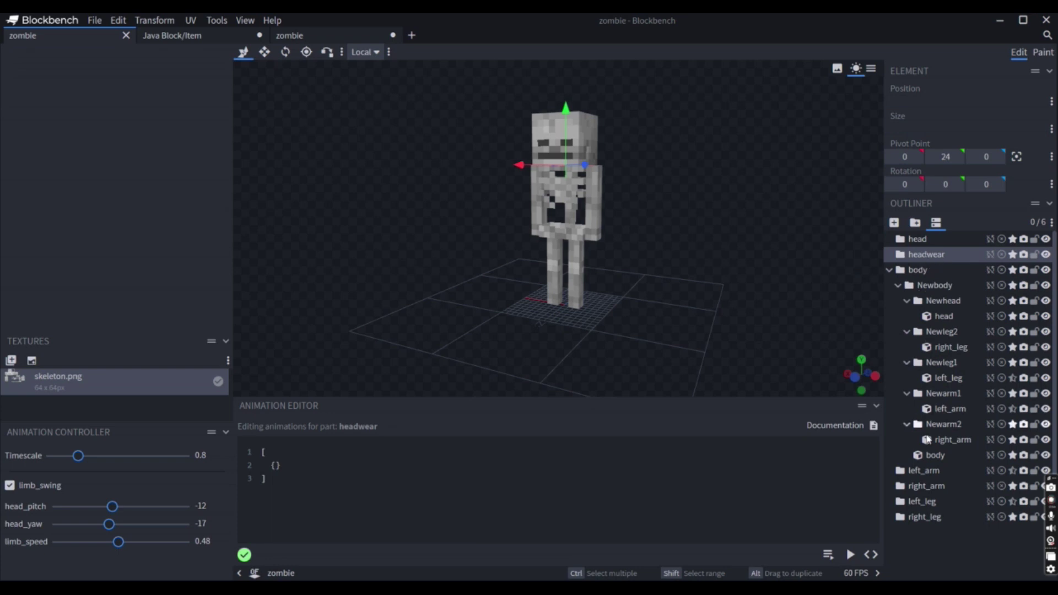
left_click(918, 472)
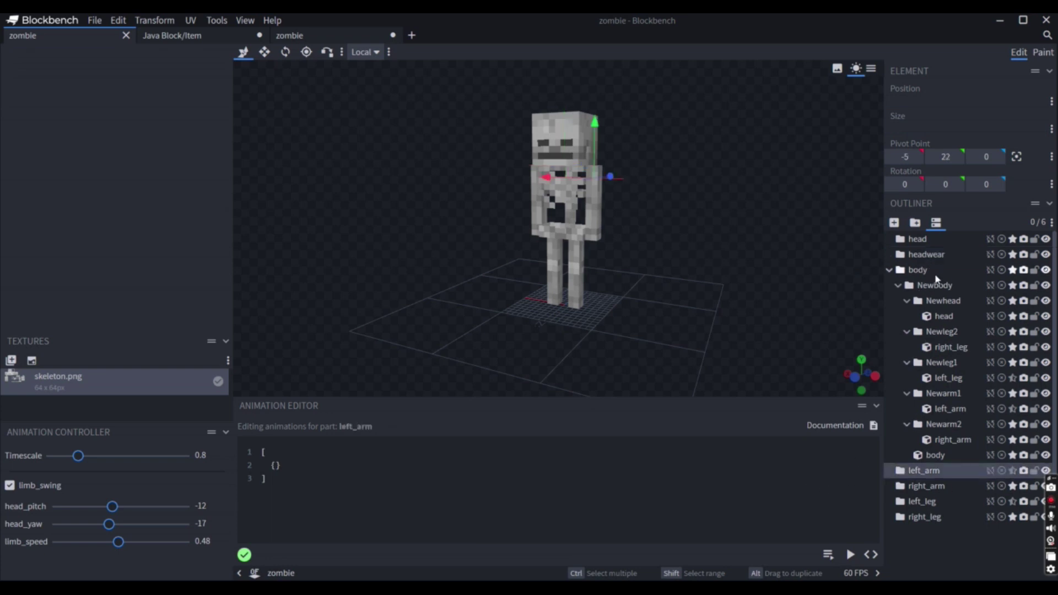
left_click(931, 270)
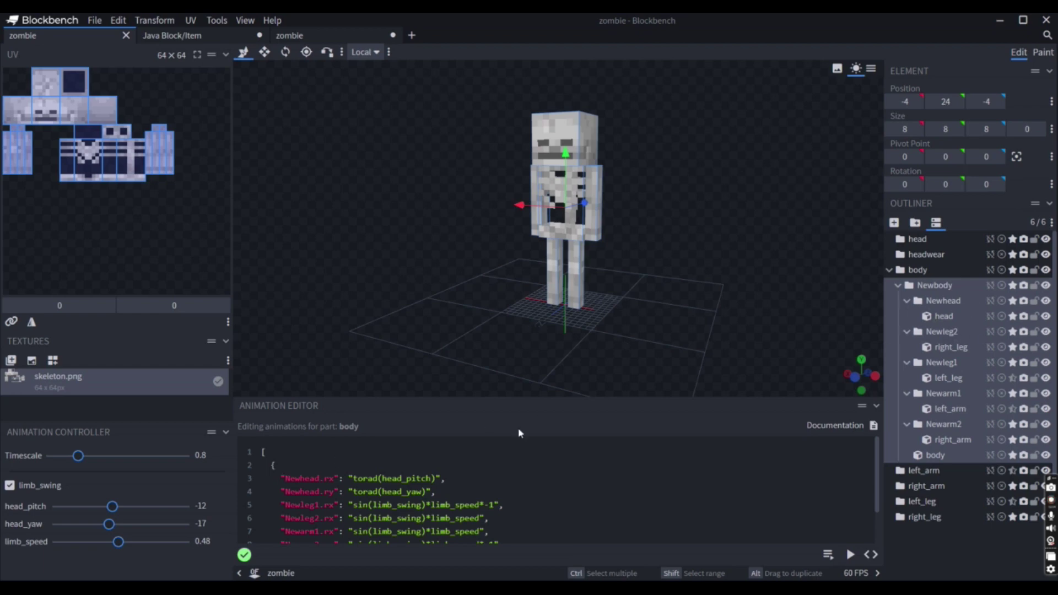
Examine the Newhead.rx animation line, including its torad function and head_pitch variable
left_click_drag(281, 478, 441, 478)
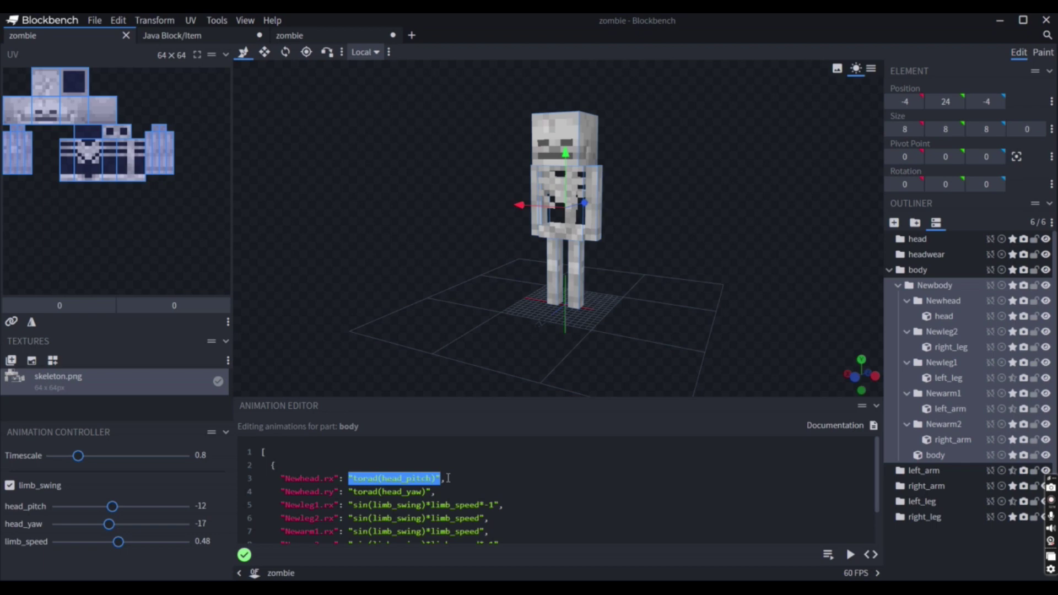
left_click_drag(353, 478, 379, 478)
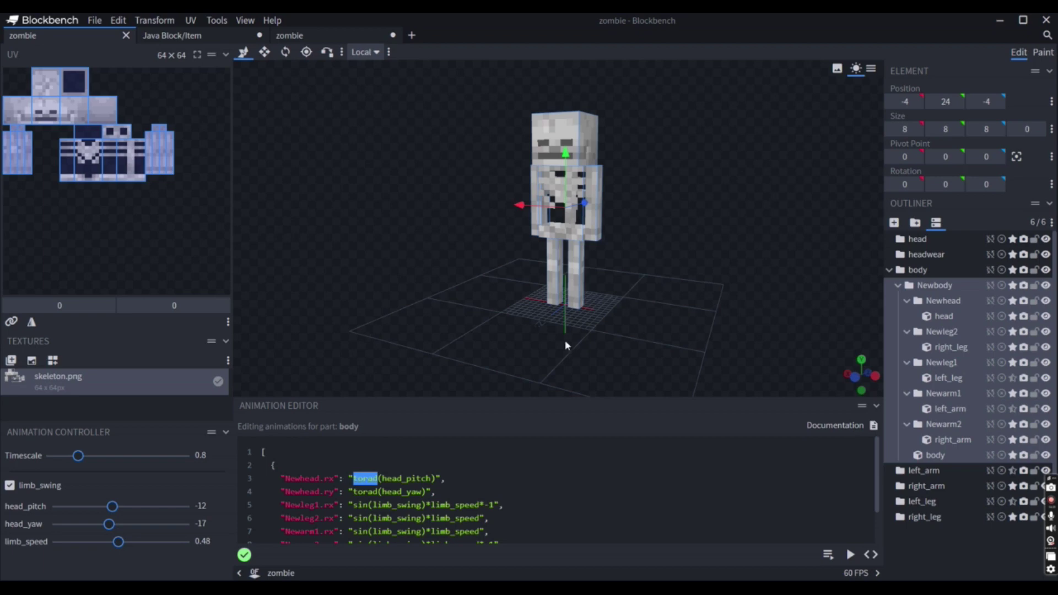
left_click_drag(382, 478, 432, 478)
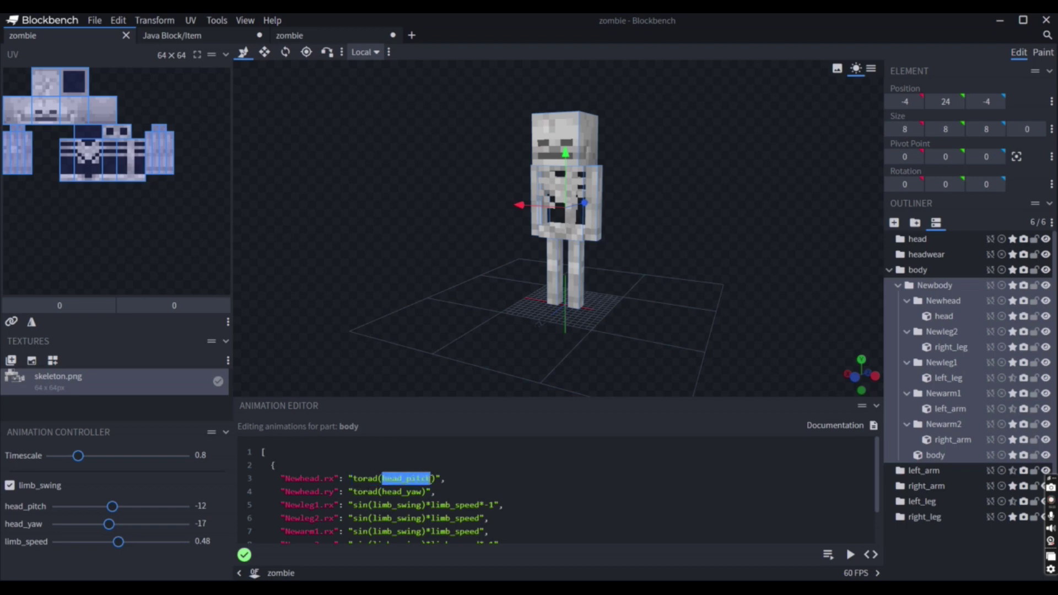
left_click(472, 481)
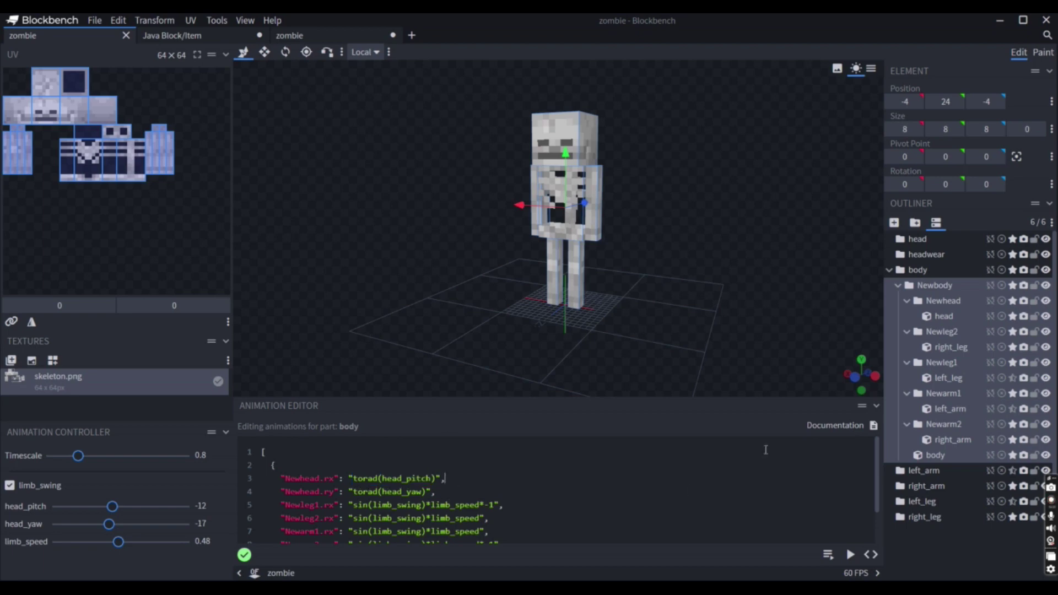
Read through the CEM animation documentation, covering formatting structure, variable names, render and entity parameters, and functions
left_click(848, 430)
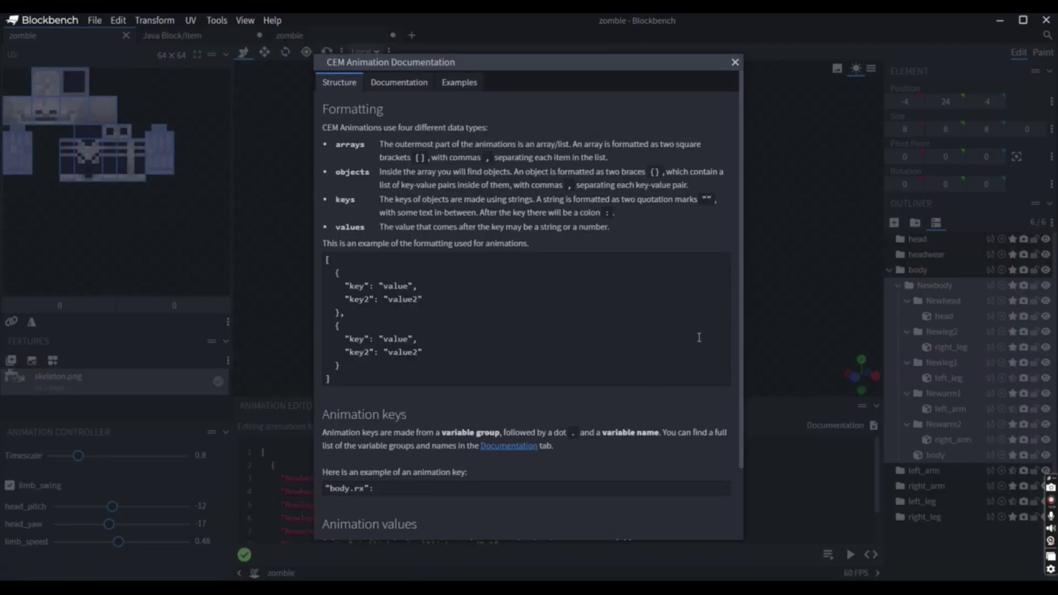
left_click(401, 83)
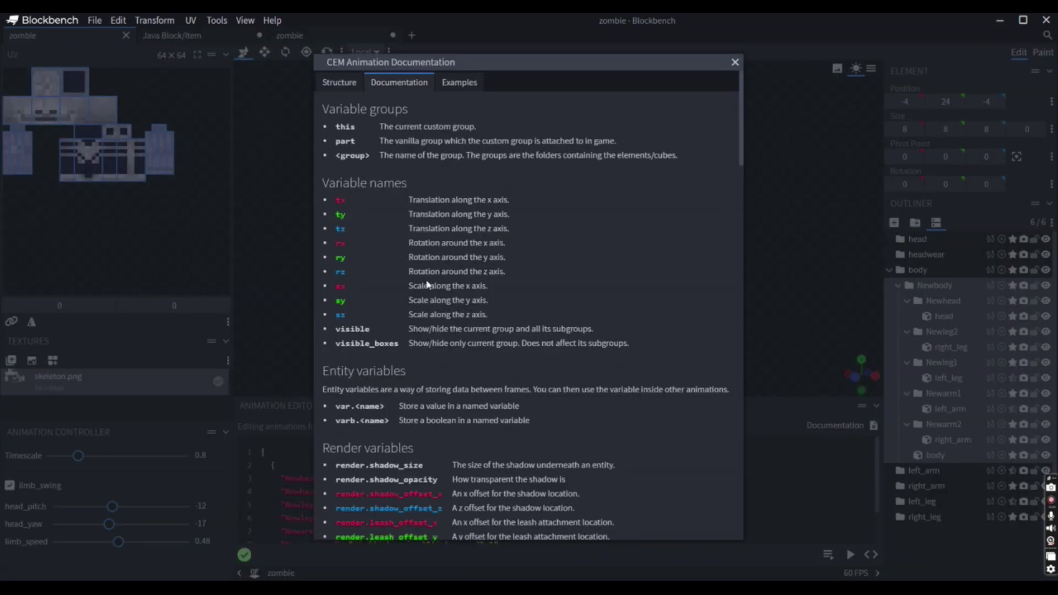
scroll(428, 284, "down", 2)
scroll(412, 281, "down", 6)
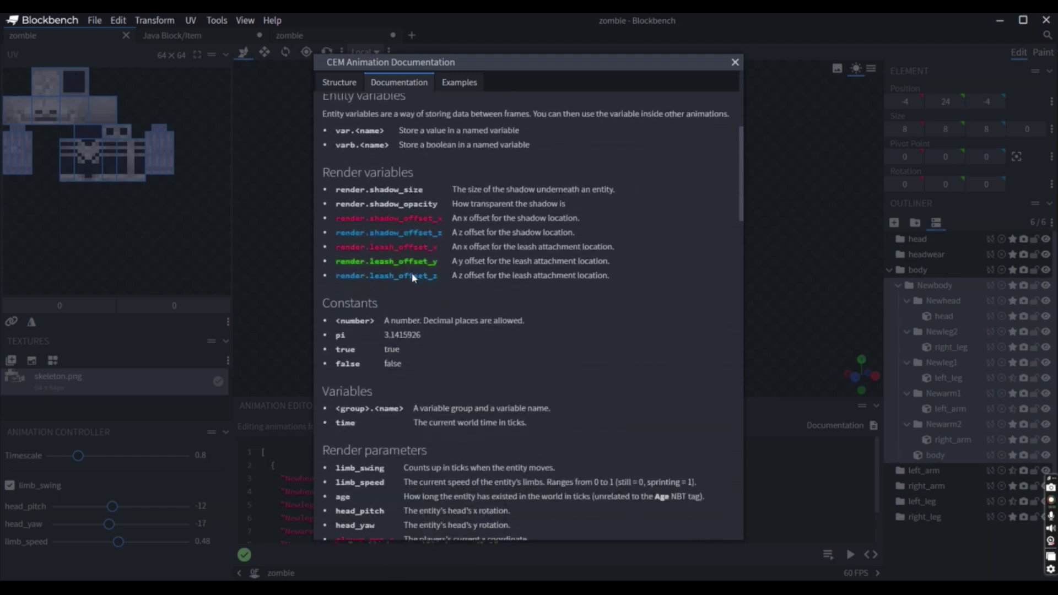
scroll(412, 273, "down", 4)
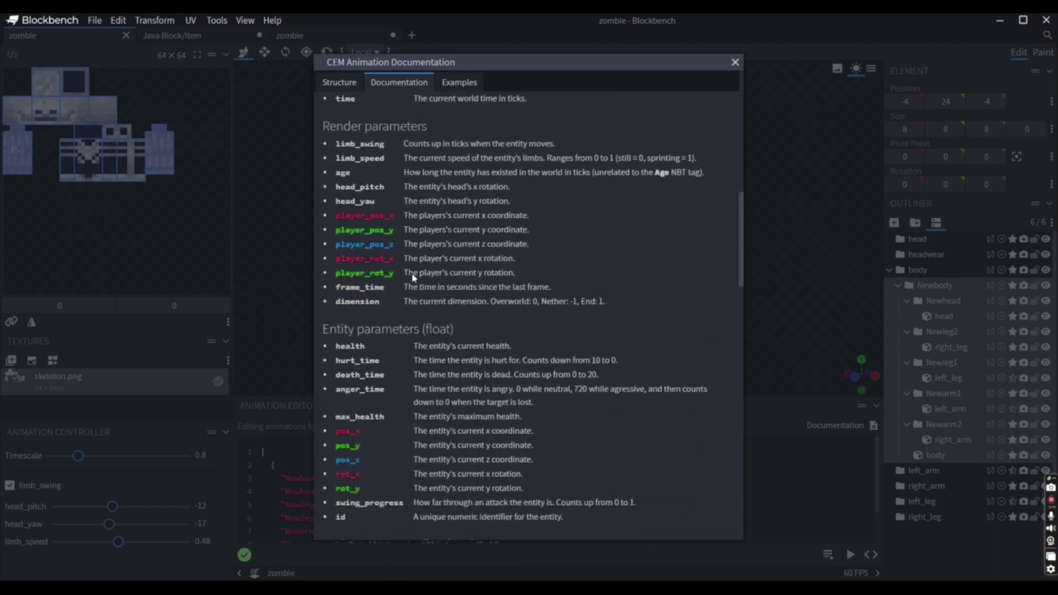
scroll(412, 273, "down", 8)
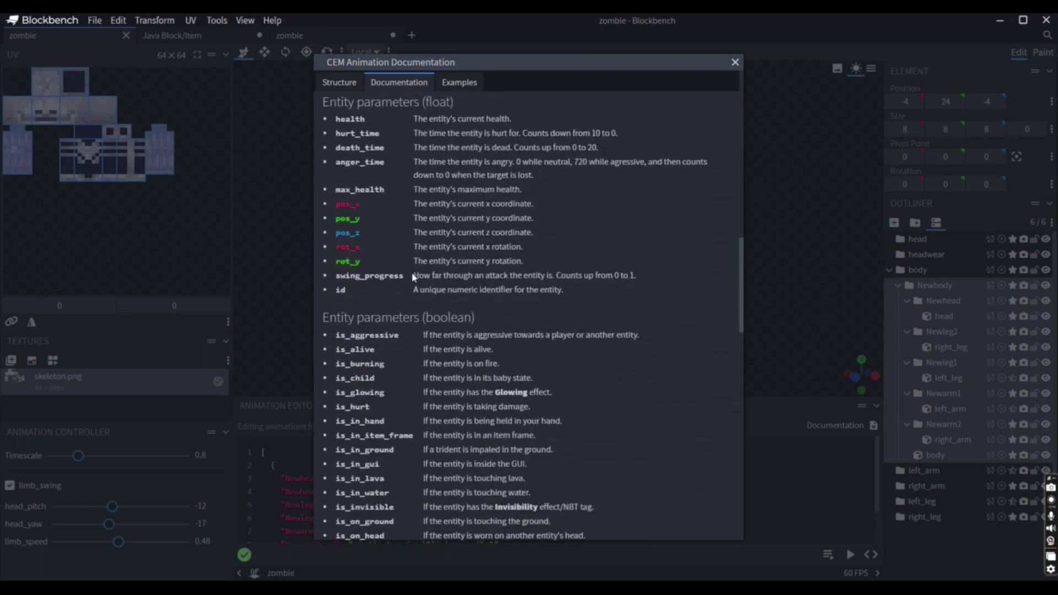
scroll(412, 273, "down", 14)
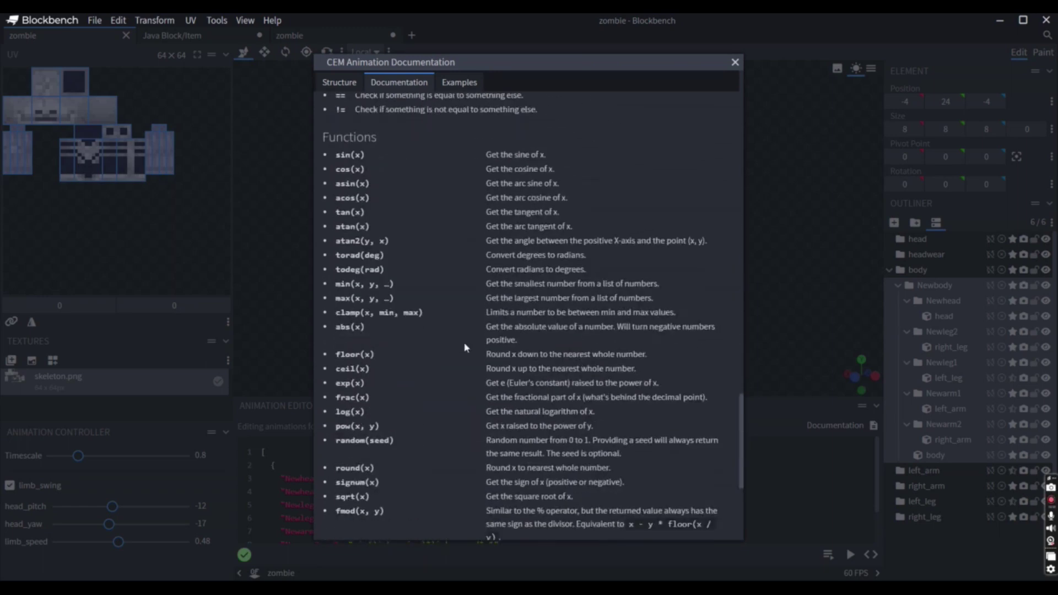
scroll(479, 329, "up", 20)
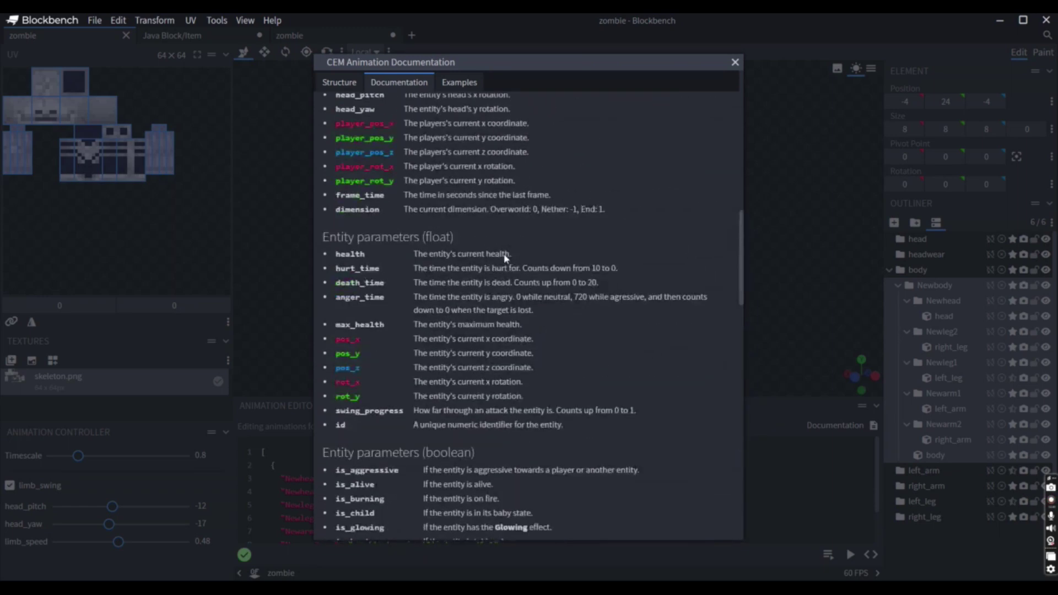
left_click(347, 87)
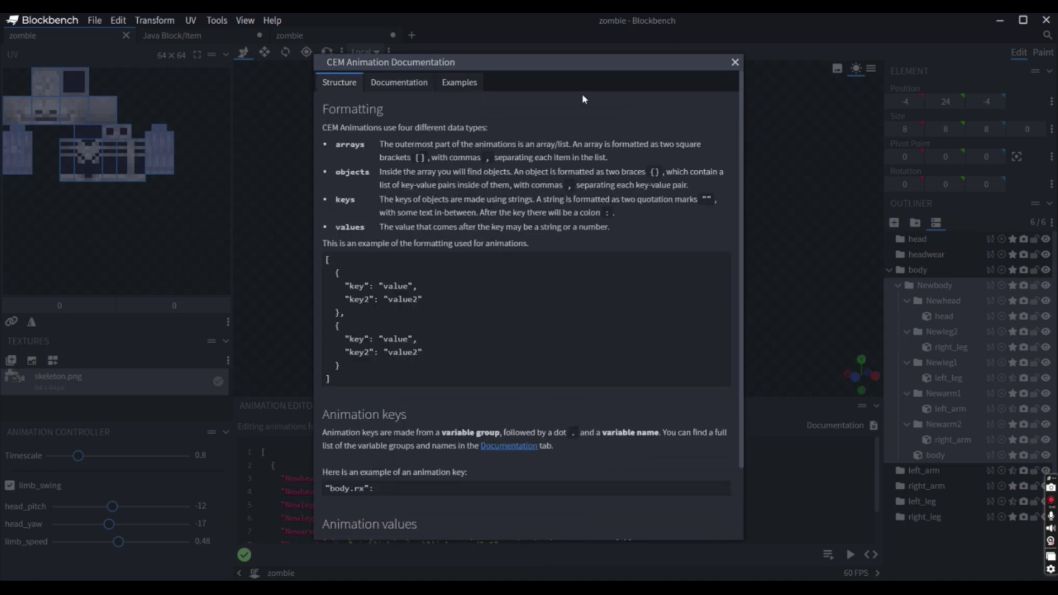
left_click(735, 63)
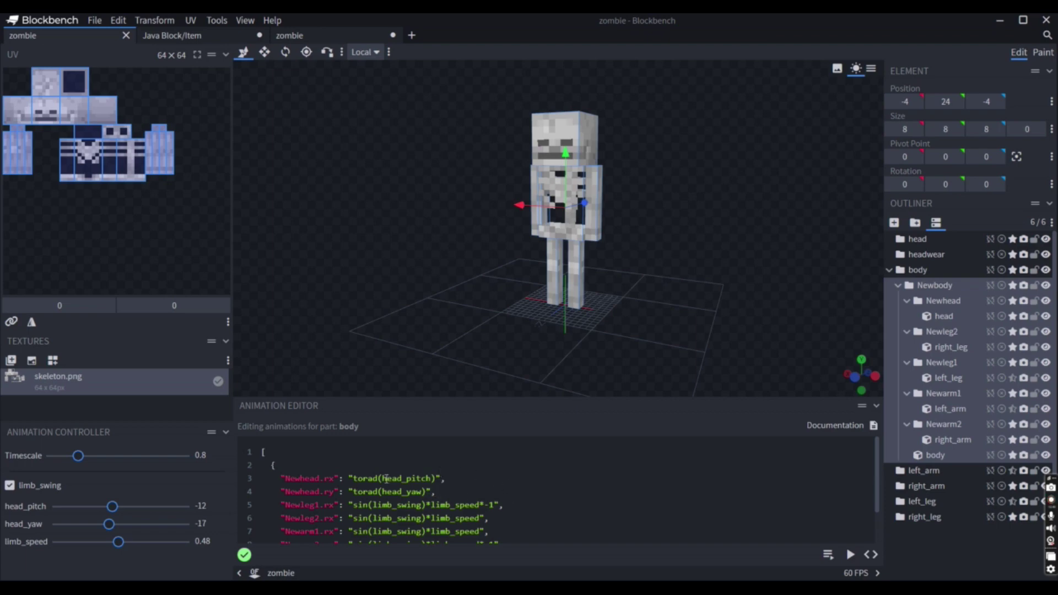
Examine the Newhead.rx animation line and its torad(head_pitch) value
scroll(501, 479, "down", 1)
scroll(501, 479, "up", 1)
scroll(467, 485, "down", 1)
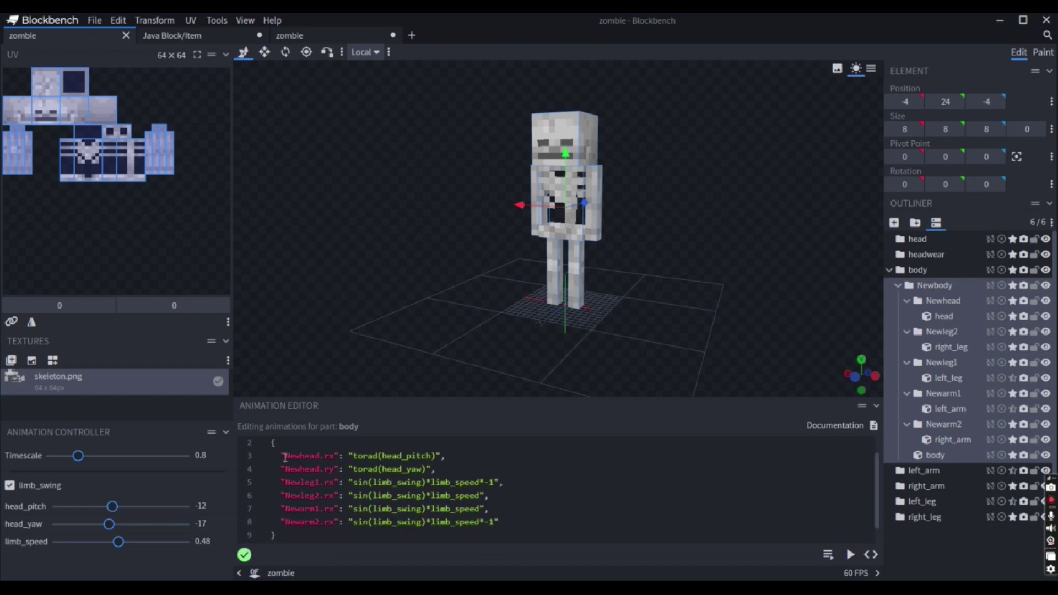
left_click_drag(282, 455, 448, 455)
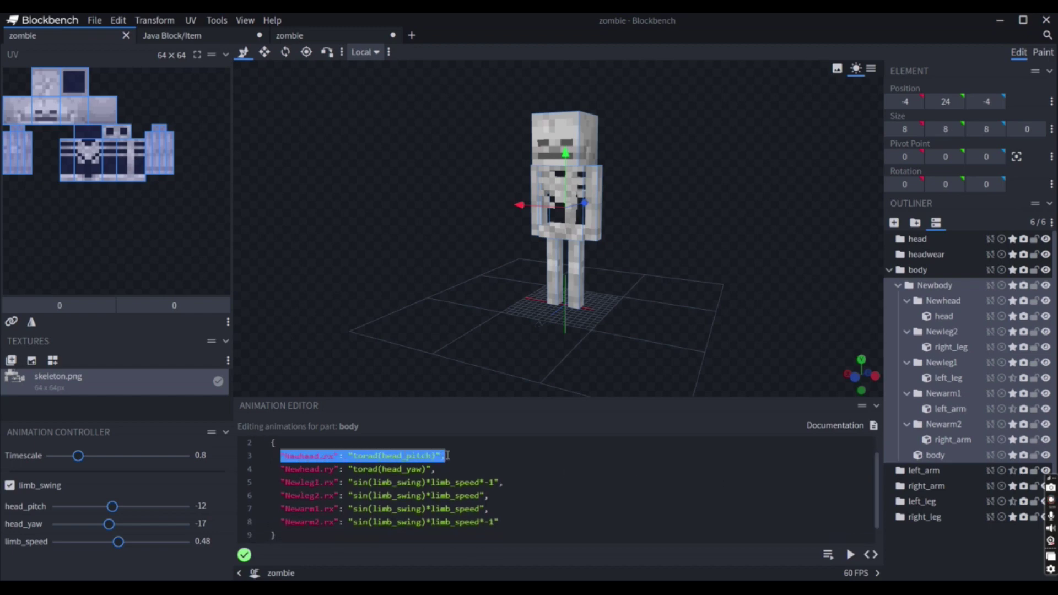
left_click(326, 457)
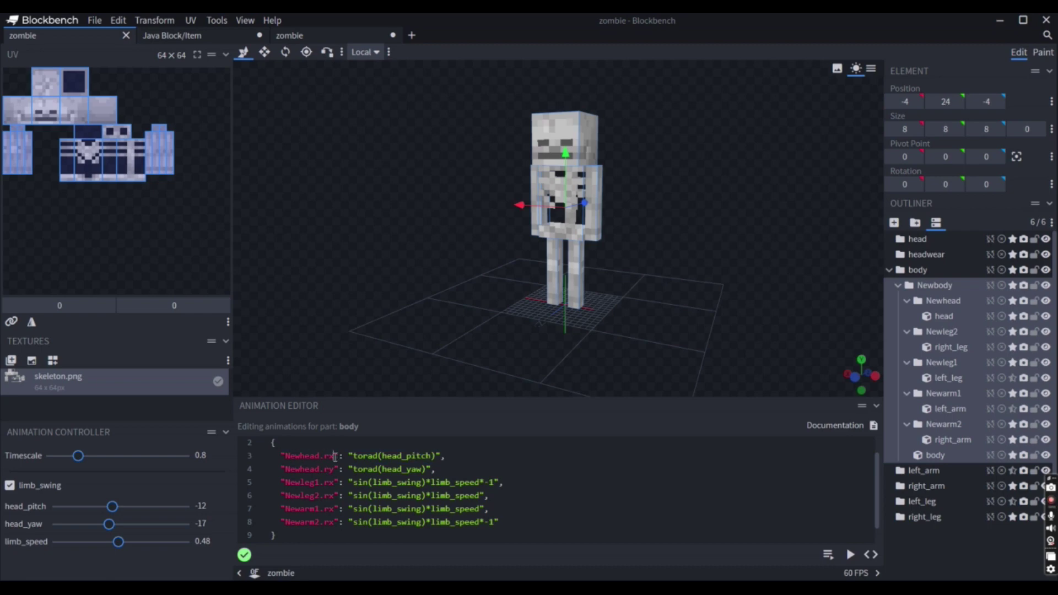
double_click(384, 456)
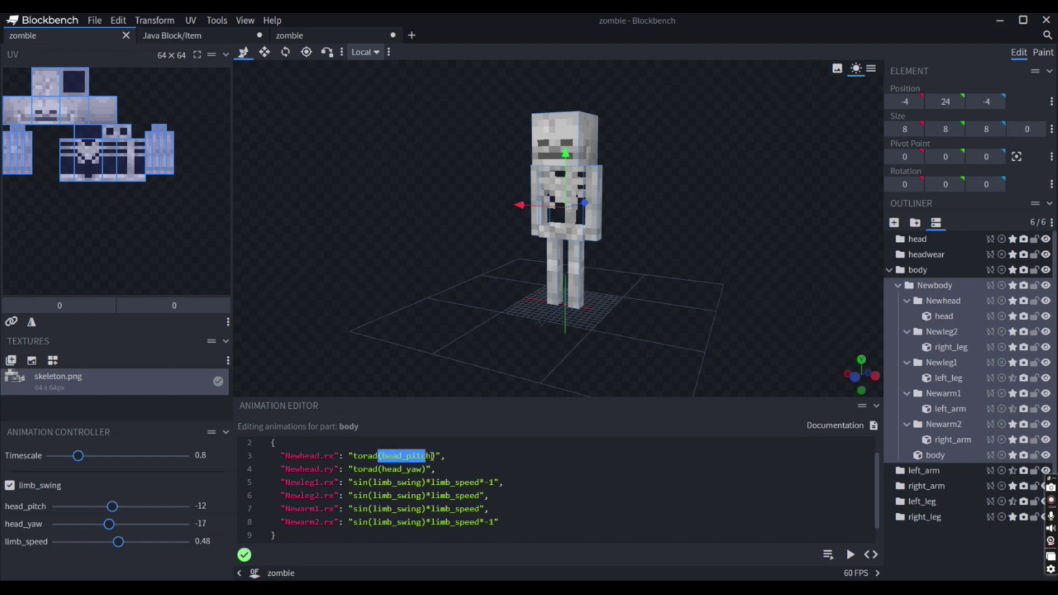
key("Down")
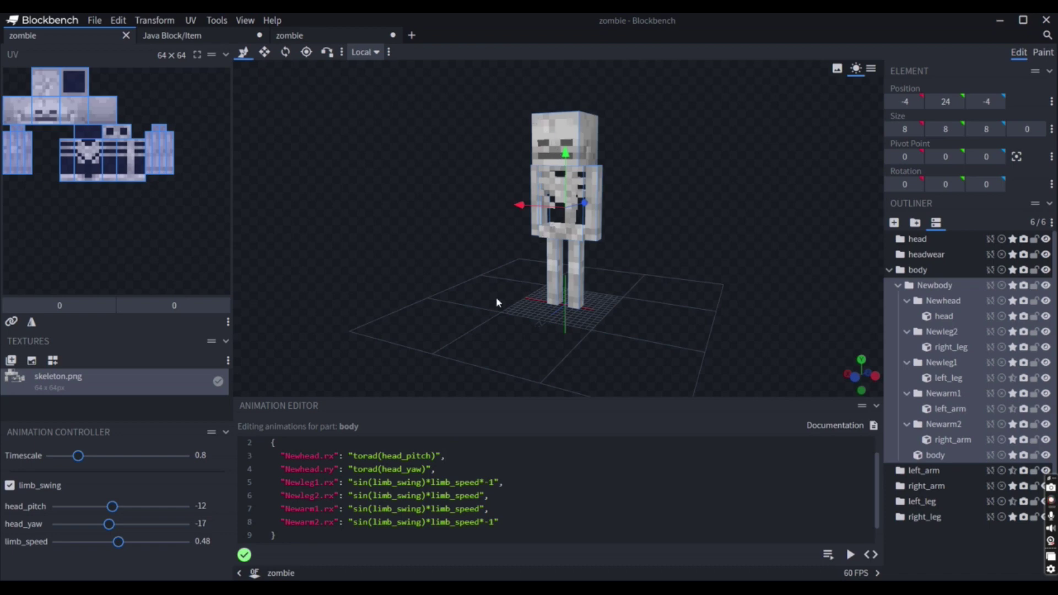
Examine the Newhead.ry animation line and its torad(head_yaw) value
left_click_drag(280, 469, 332, 469)
left_click(333, 470)
left_click(312, 469)
left_click_drag(284, 471, 424, 469)
left_click(434, 469)
left_click(548, 354)
Examine the Newleg1.rx and Newleg2.rx lines, focusing on sin(limb_swing), limb_speed and the -1 multiplier
left_click_drag(280, 482, 490, 498)
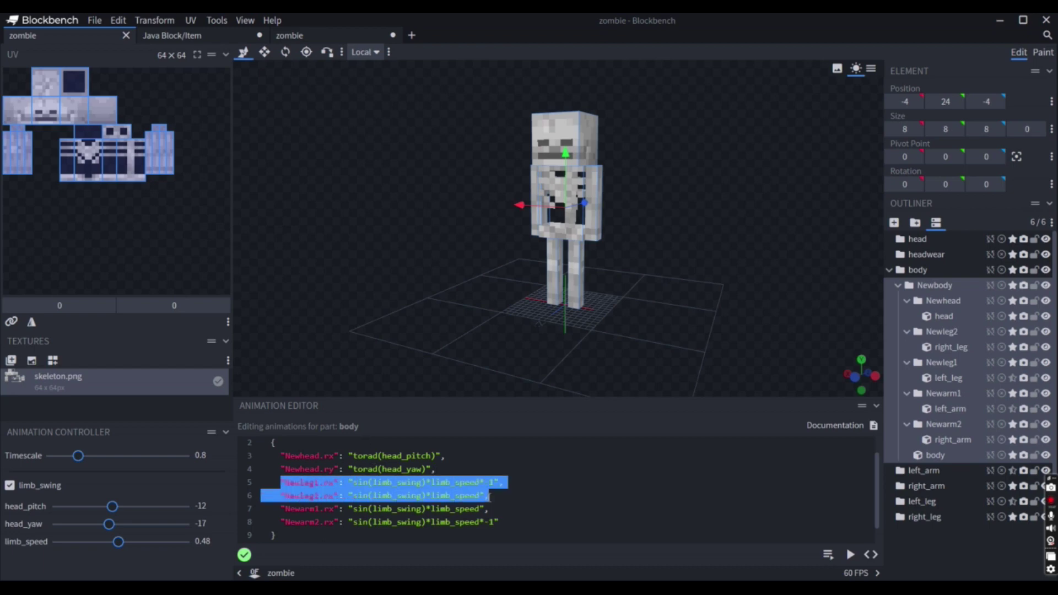
left_click(524, 475)
left_click_drag(353, 483, 428, 483)
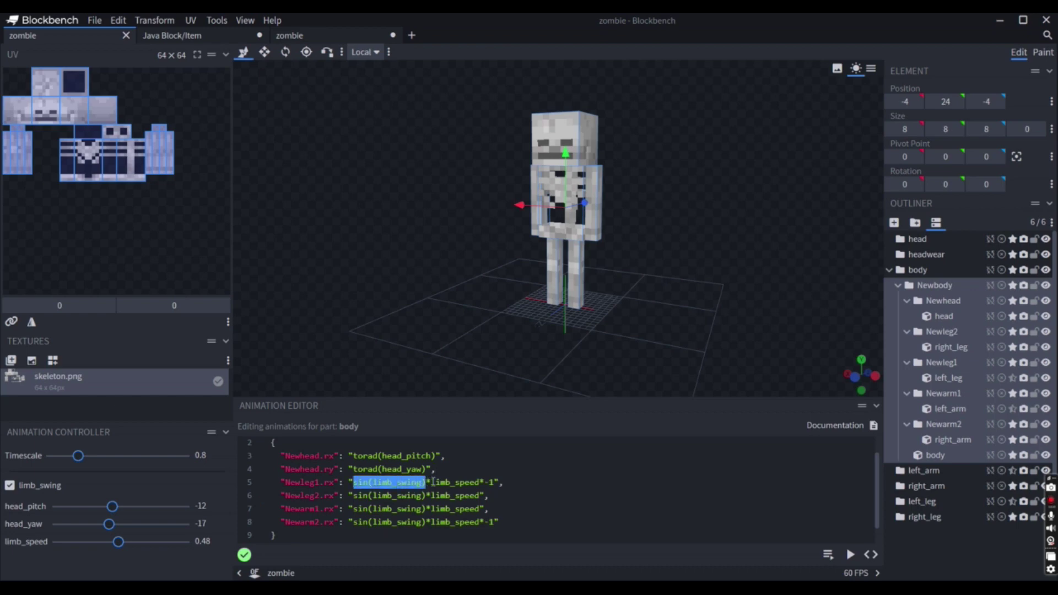
left_click(434, 482)
left_click(518, 483)
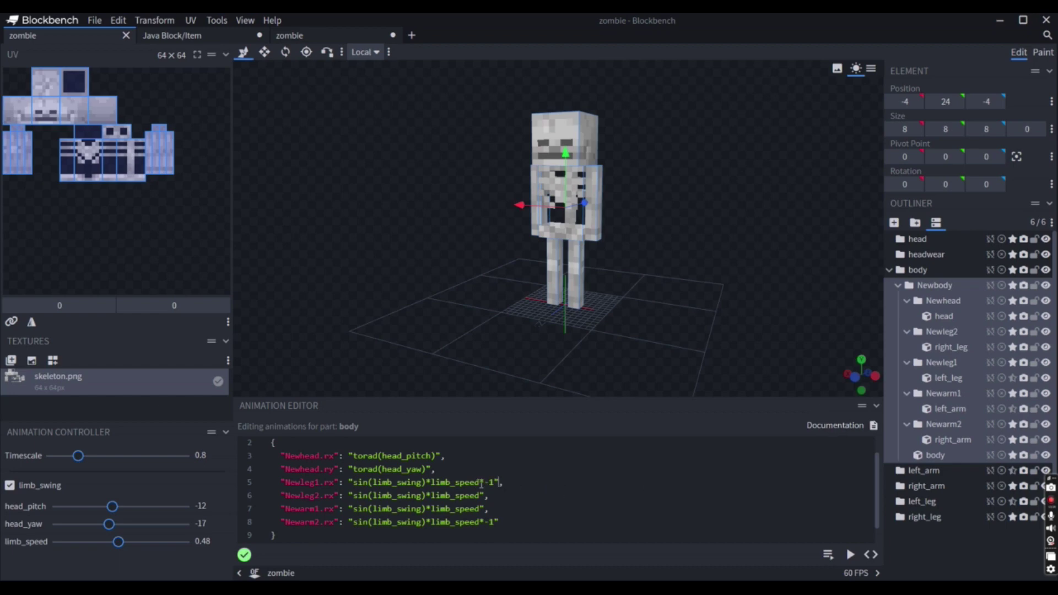
left_click_drag(353, 483, 491, 483)
left_click(502, 484)
left_click(506, 482)
Play the animation, toggle limb_swing off and on, and set head_pitch to -11, head_yaw to -20 and limb_speed to 0.49
left_click(829, 556)
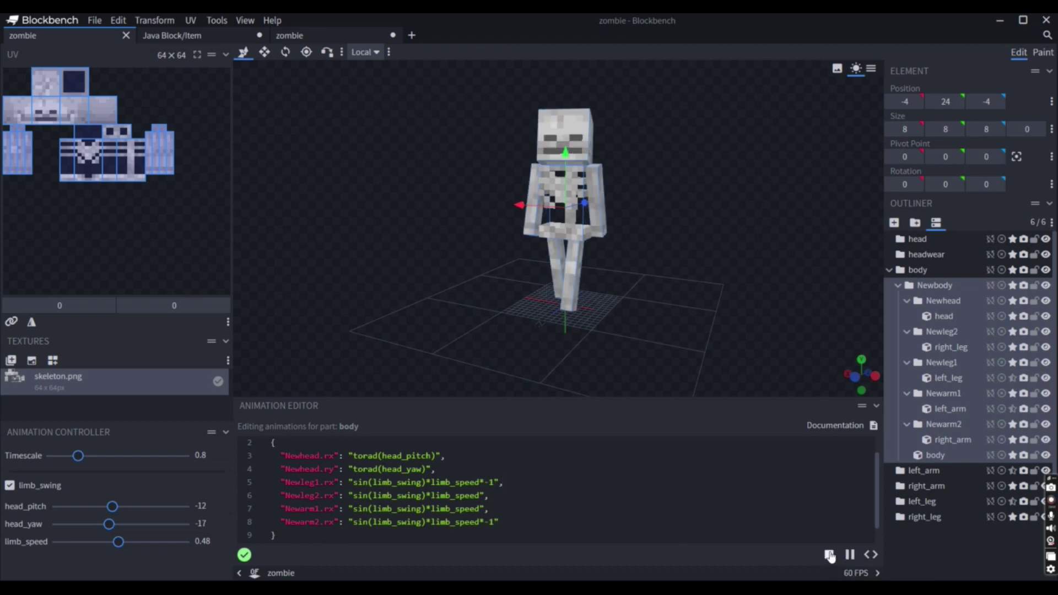
mouse_move(698, 297)
left_mouse_down()
mouse_move(727, 300)
mouse_move(680, 299)
left_mouse_up()
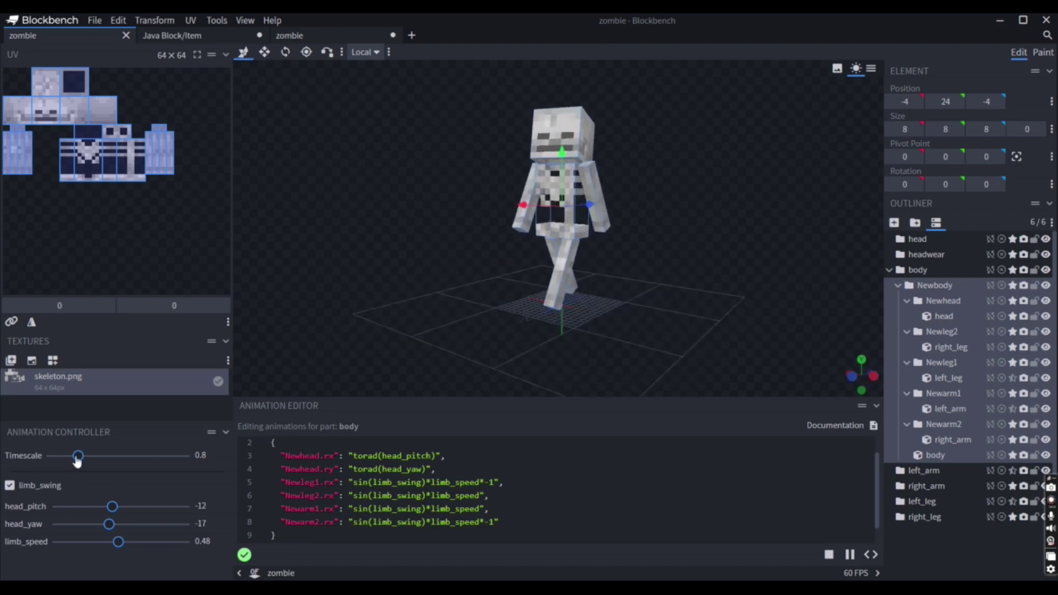
left_click(10, 487)
left_click(9, 487)
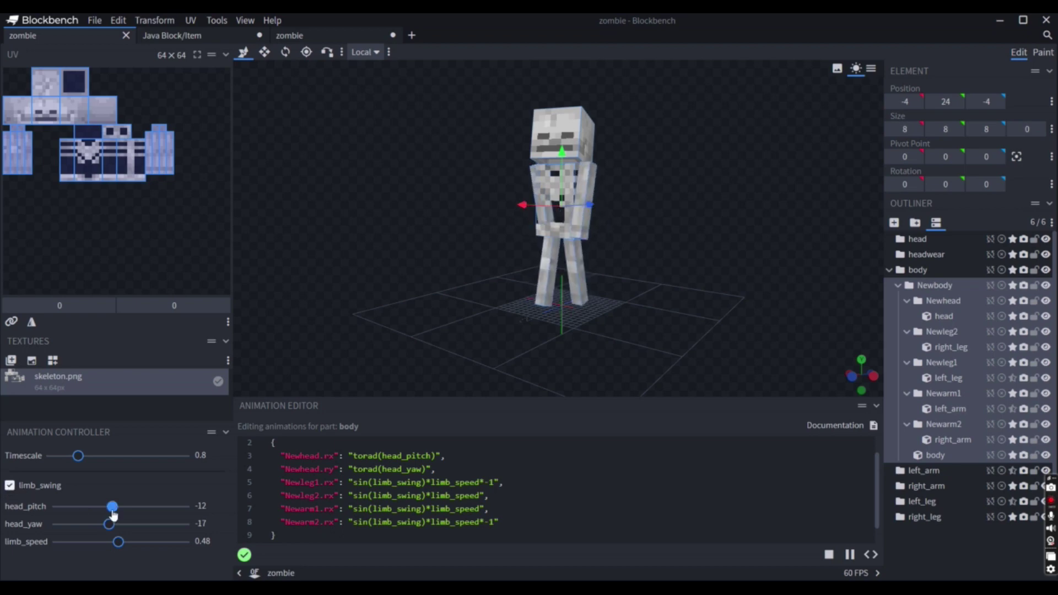
left_click_drag(111, 511, 119, 542)
left_click(118, 542)
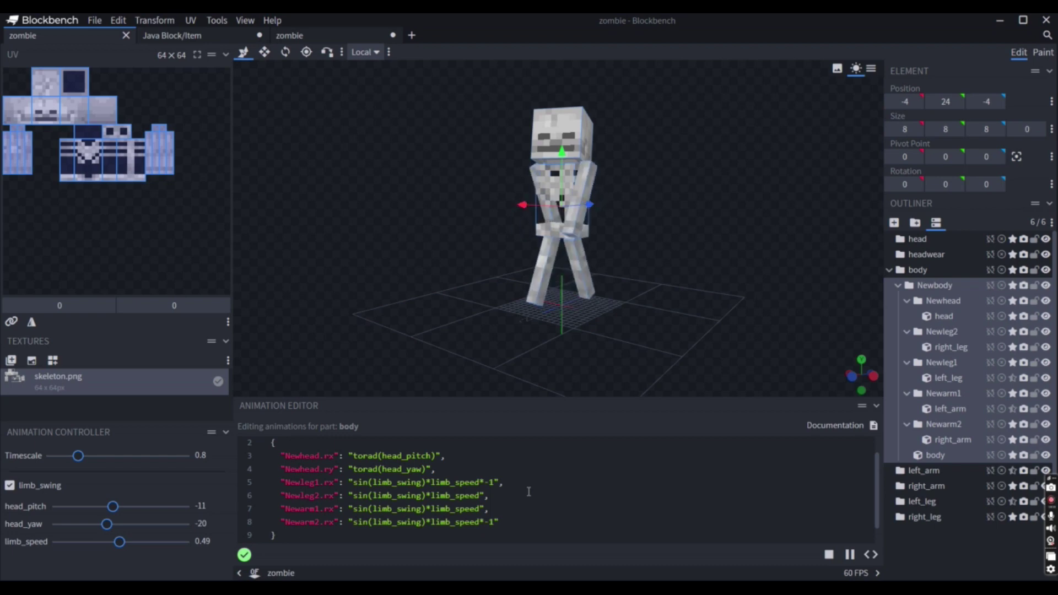
Try limb_swing*2 in the Newleg1.rx line and limb_speed*2 in the Newleg2.rx line, playing the animation after each change
type("*2")
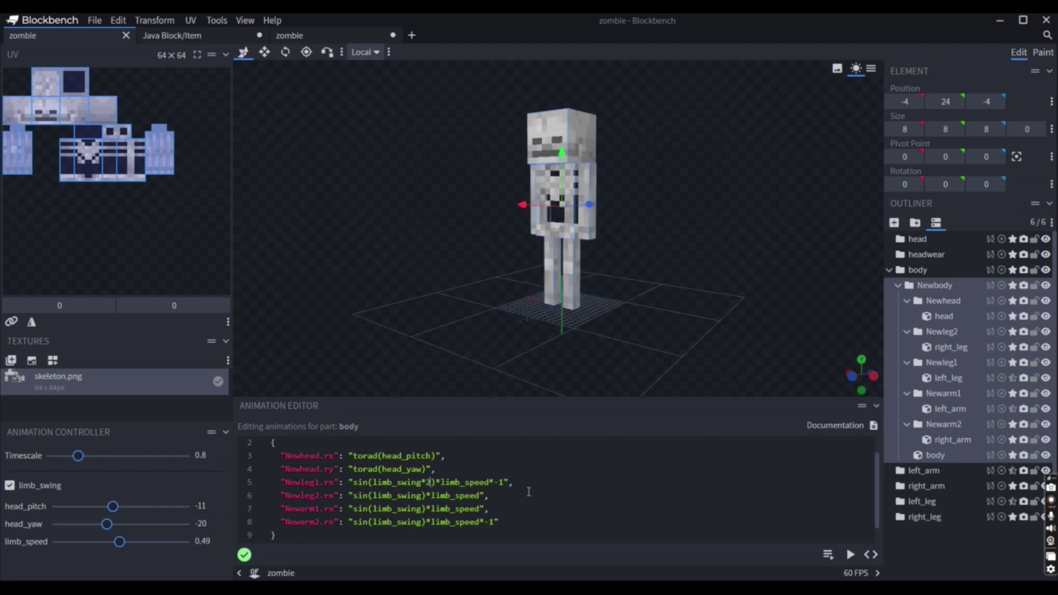
left_click(851, 555)
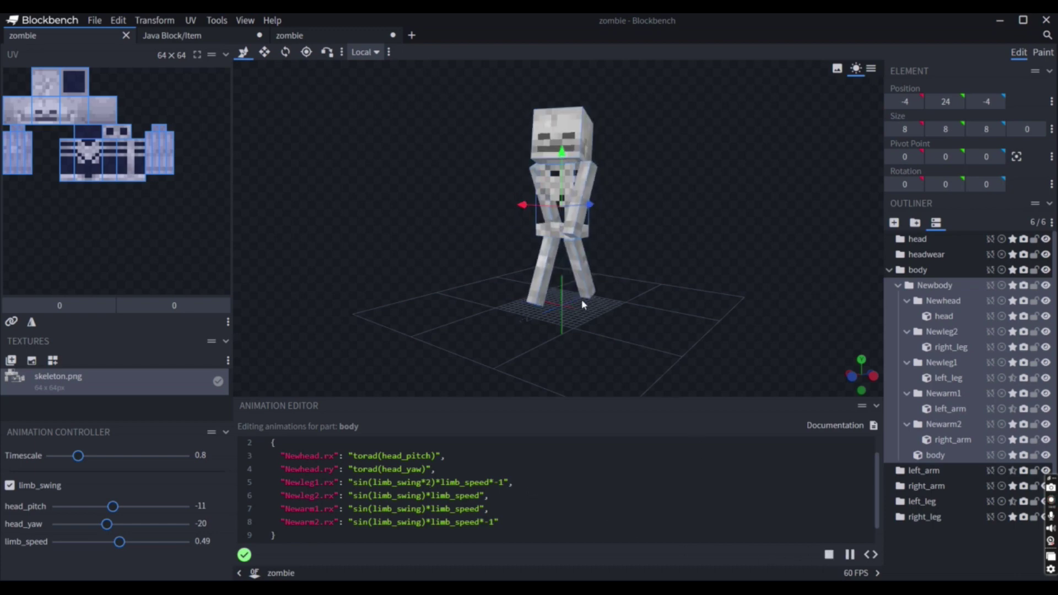
left_click(486, 496)
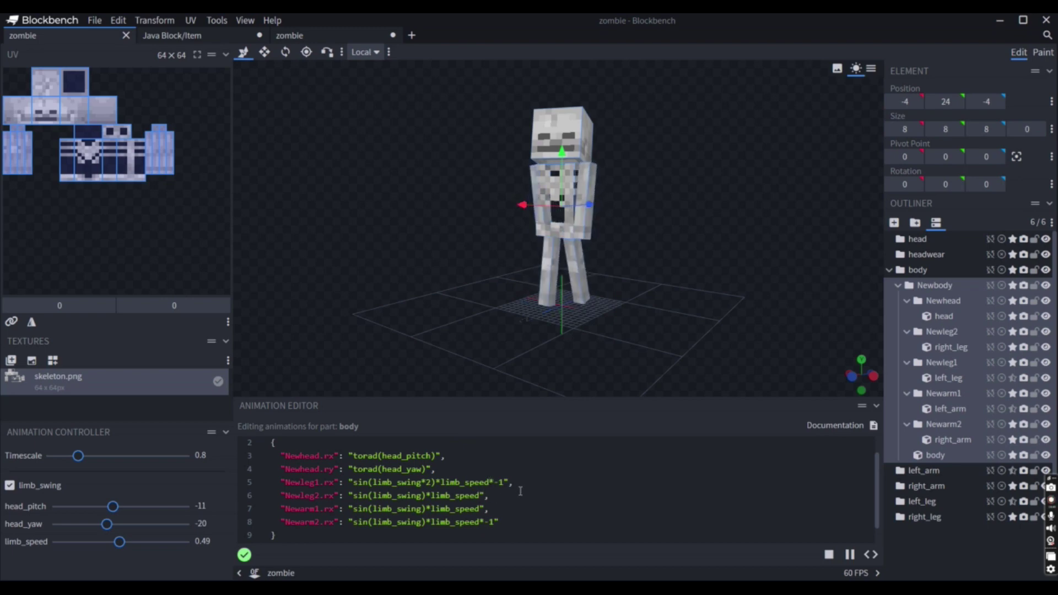
type("*")
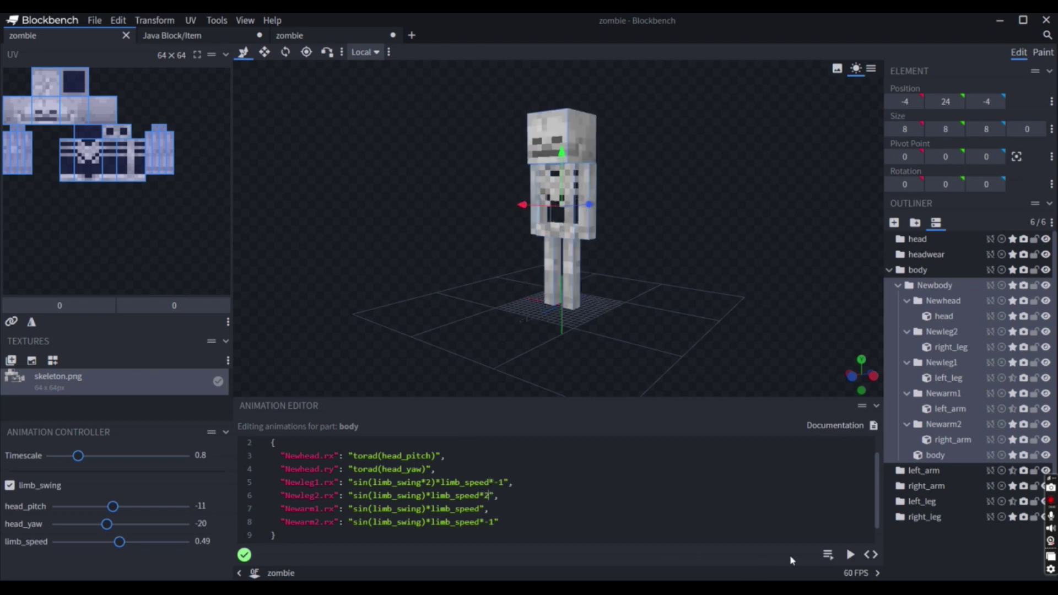
left_click(849, 555)
left_click_drag(591, 338, 309, 329)
left_click_drag(588, 355, 456, 257)
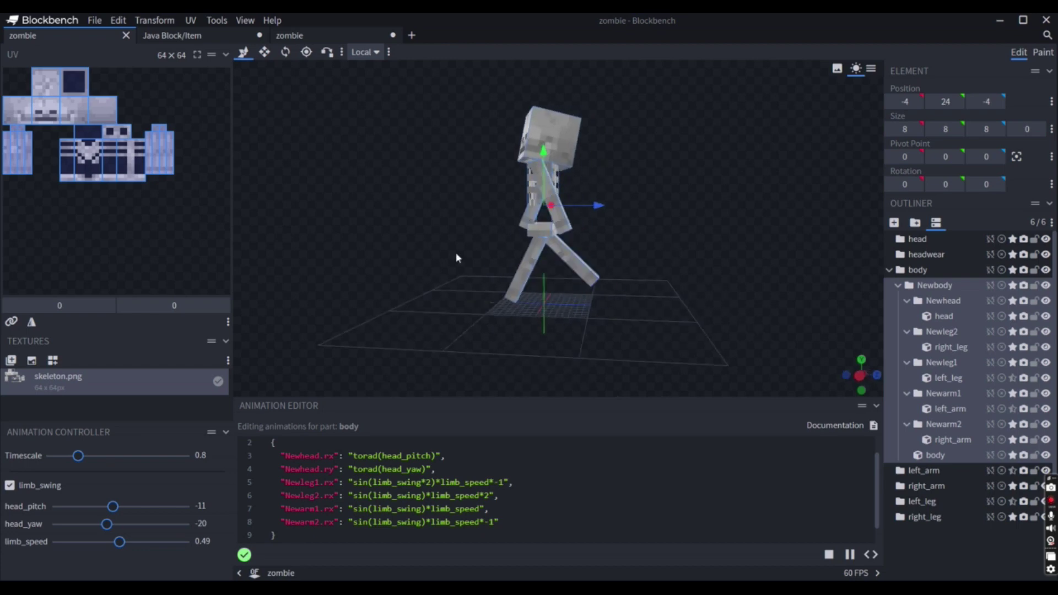
left_click_drag(618, 289, 534, 236)
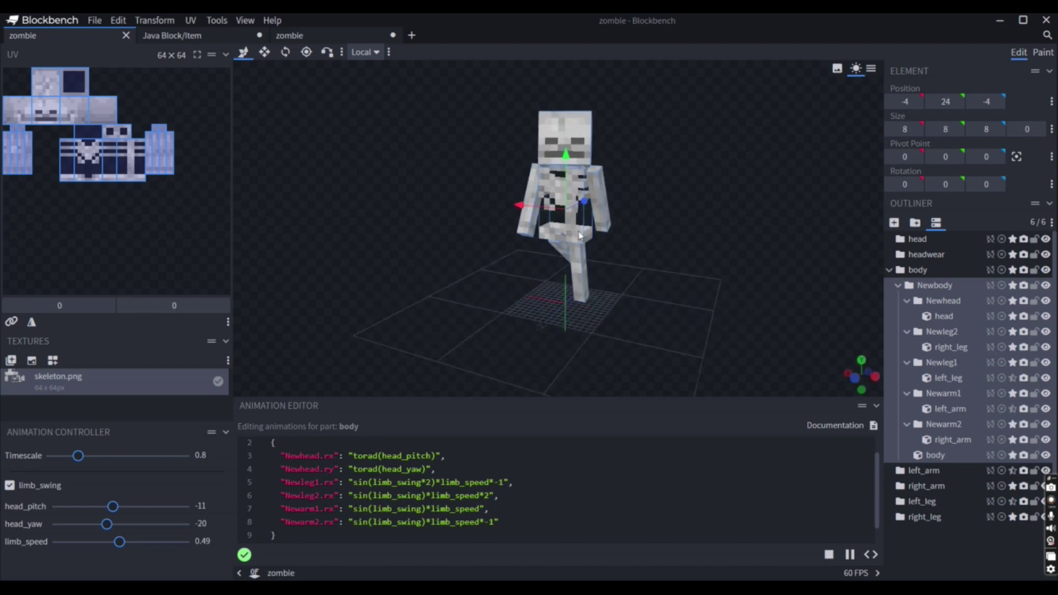
left_click_drag(631, 307, 590, 302)
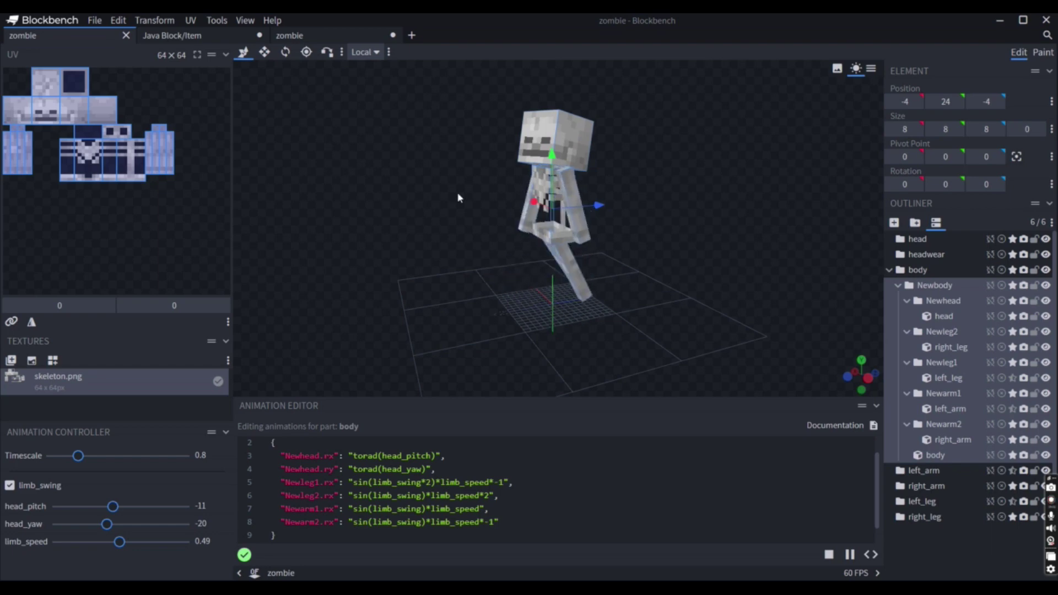
left_click_drag(596, 318, 594, 342)
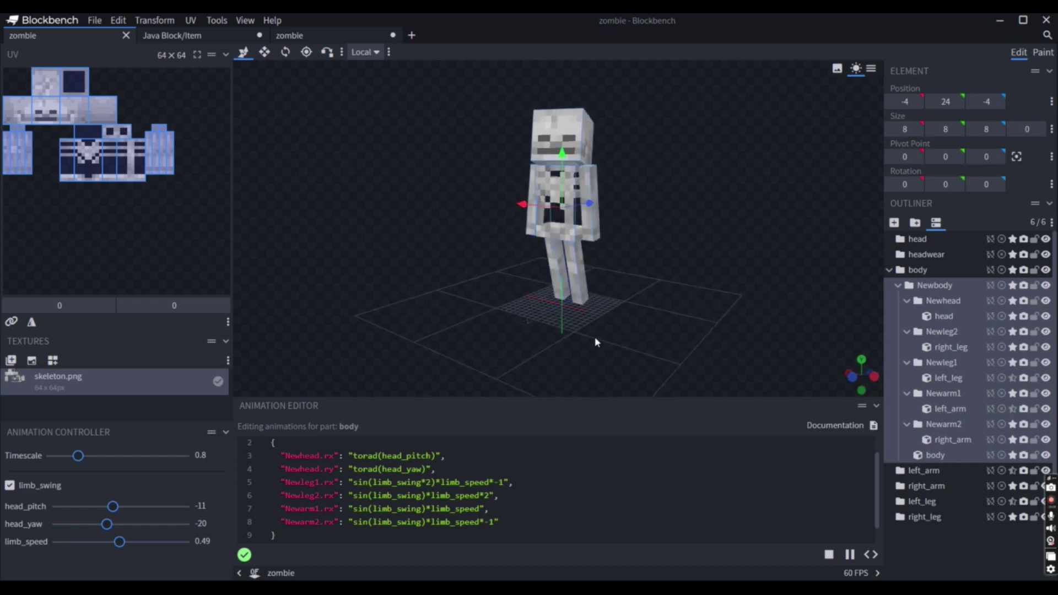
Remove the *2 multipliers from the Newleg1.rx and Newleg2.rx animation lines
key("BackSpace")
key("BackSpace")
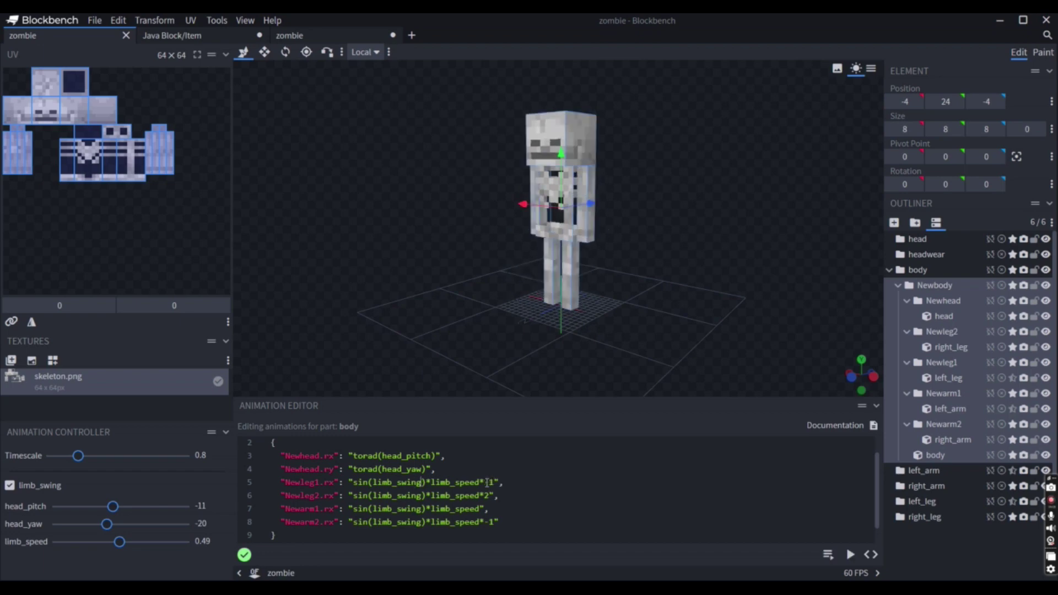
key("BackSpace")
key("BackSpace")
left_click_drag(492, 272, 548, 208)
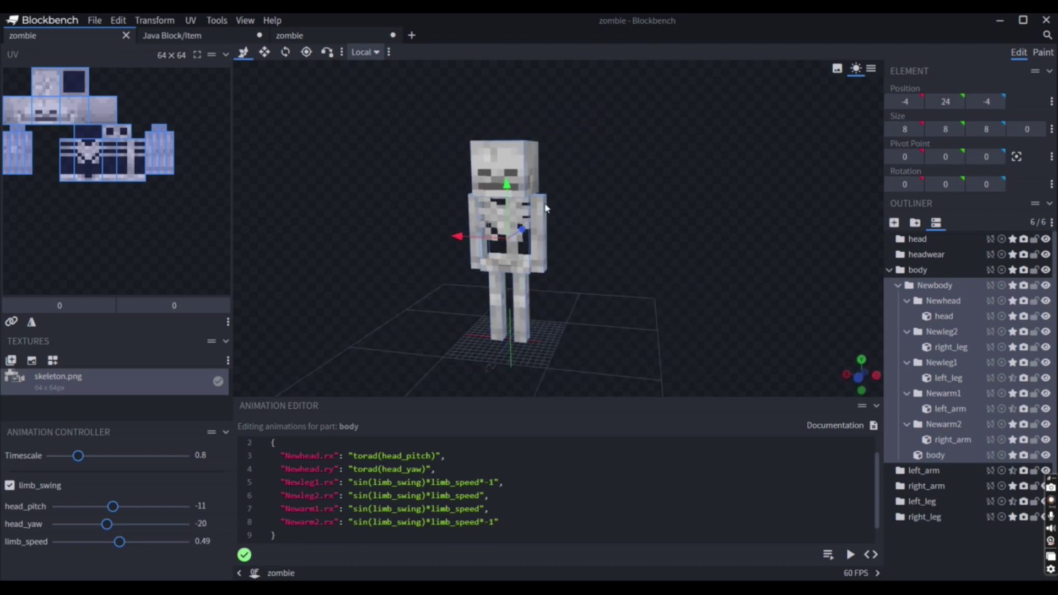
left_click(95, 21)
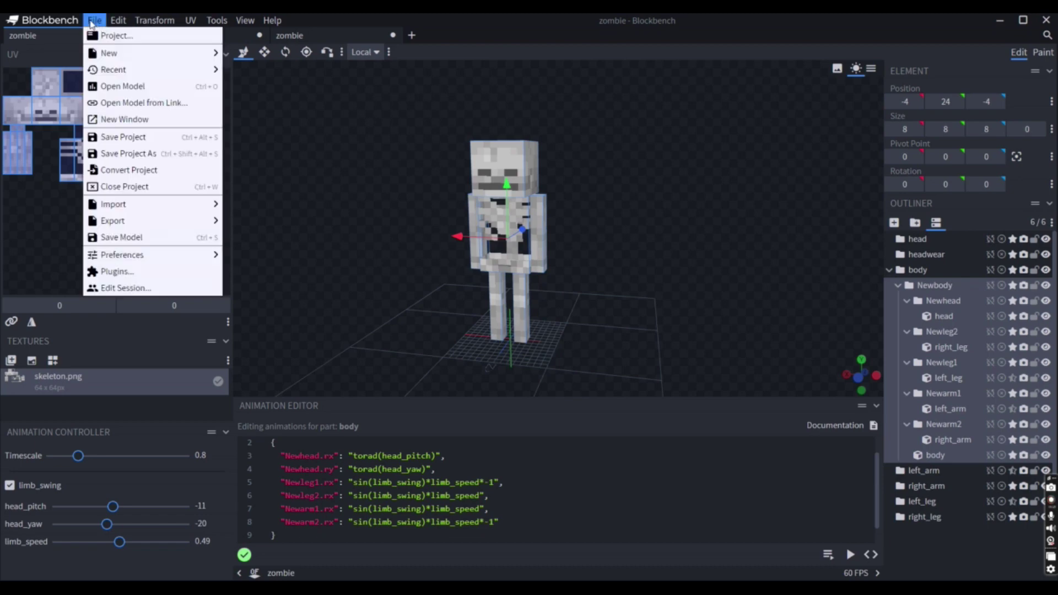
mouse_move(118, 222)
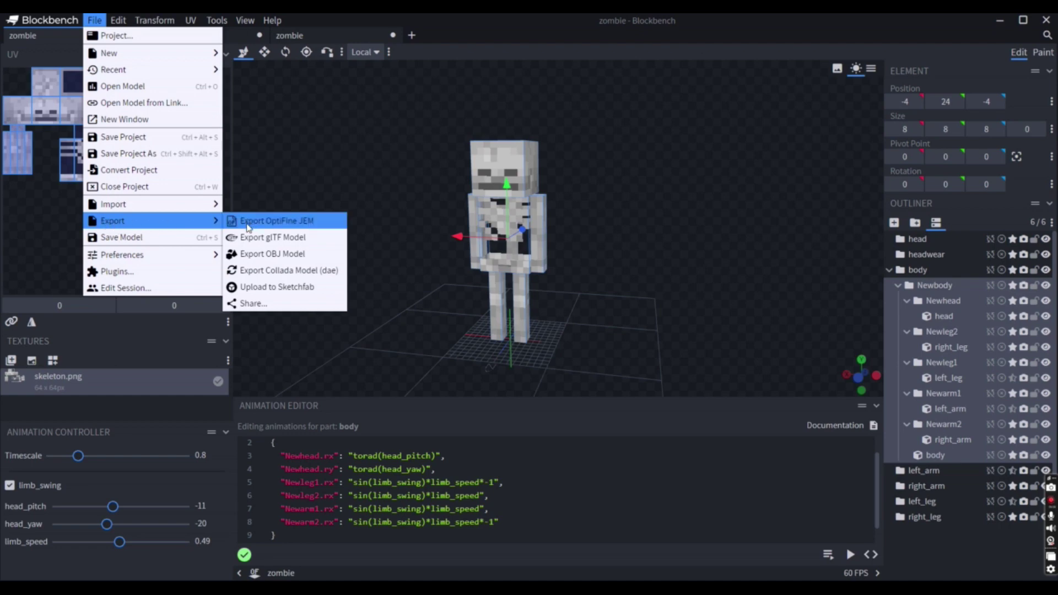
left_click(312, 226)
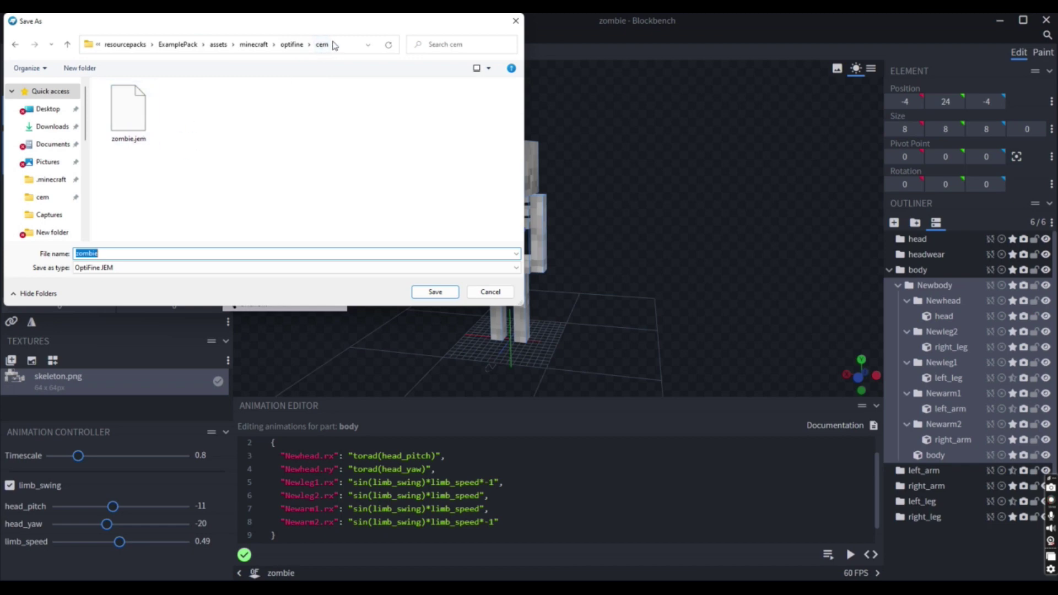
left_click(291, 46)
left_click(119, 104)
double_click(119, 104)
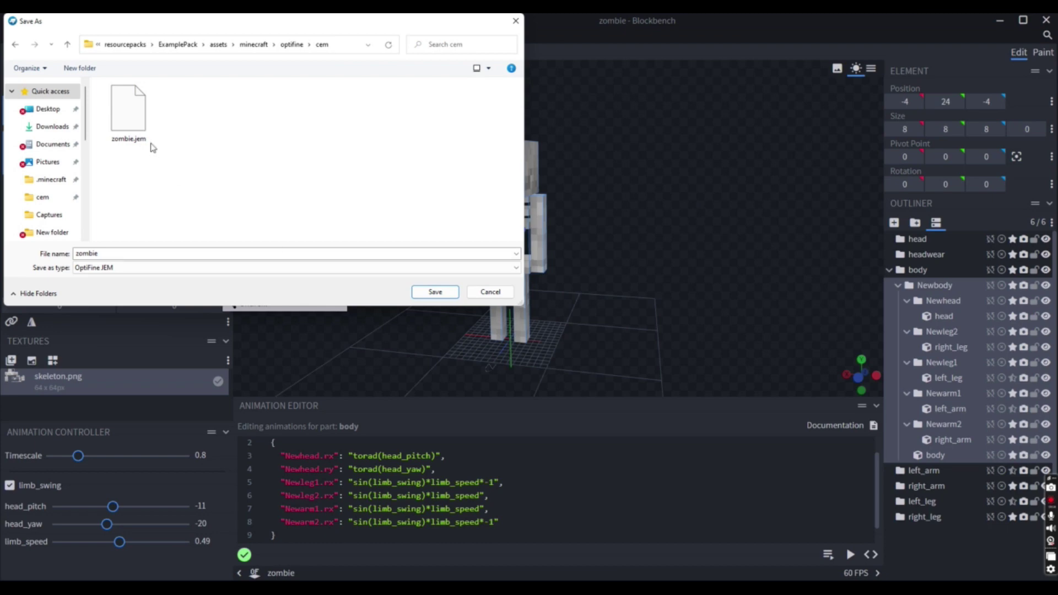
left_click(148, 118)
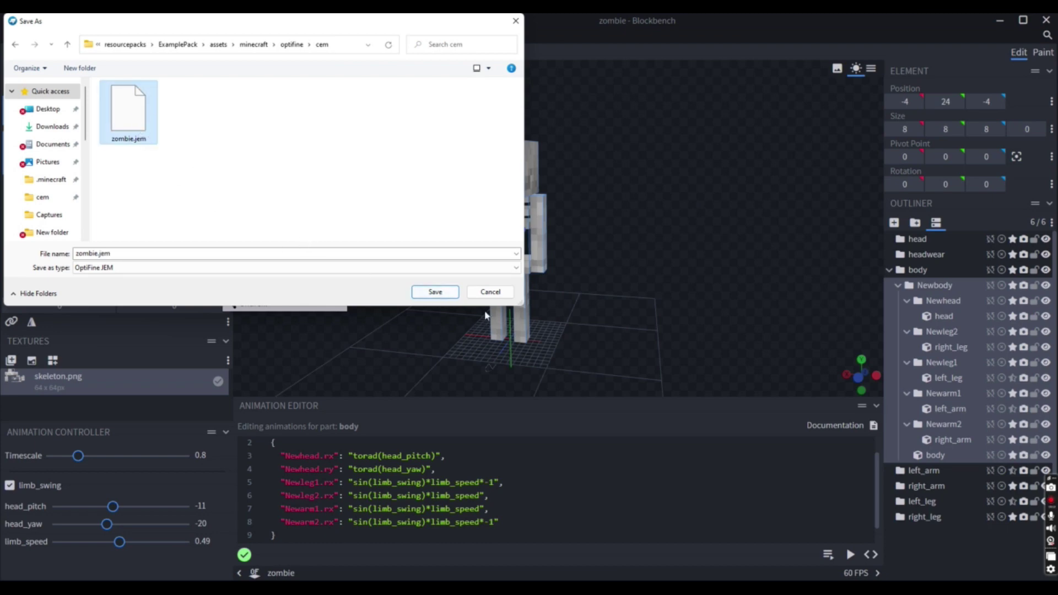
left_click(452, 295)
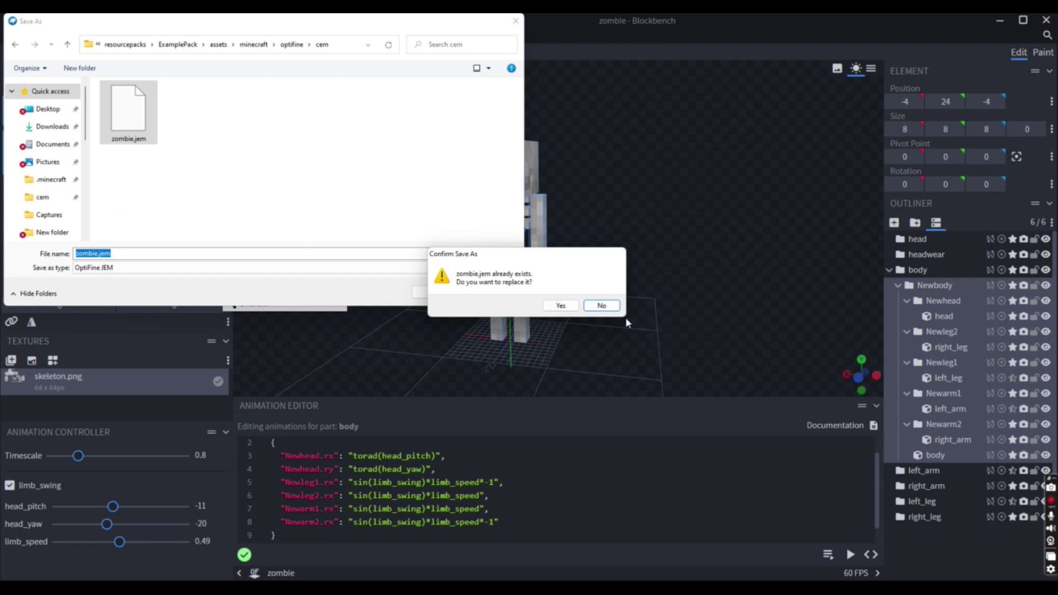
key("Escape")
left_click(490, 291)
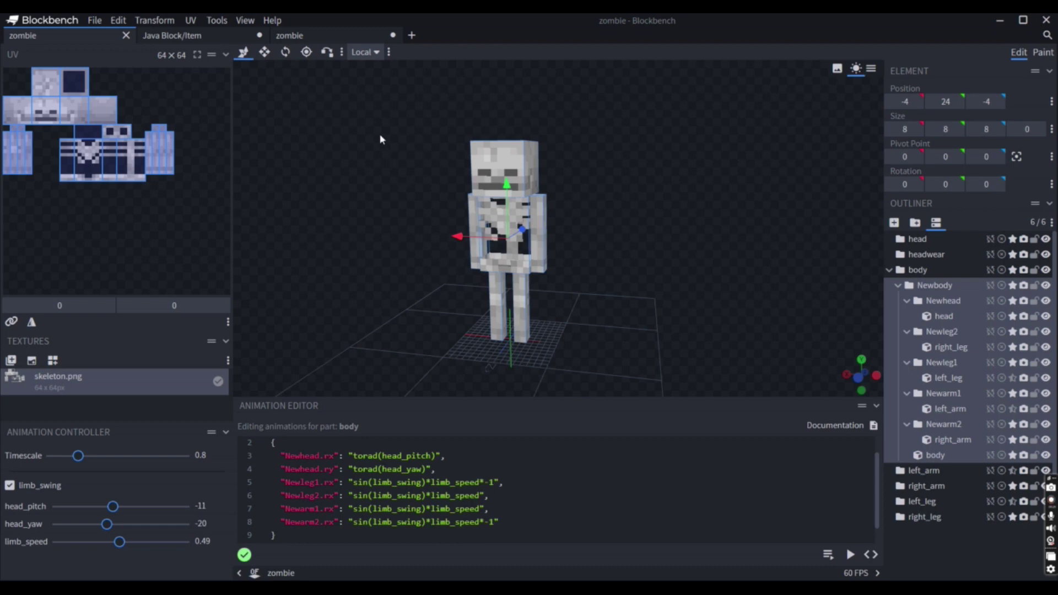
Export the zombie model as an OptiFine JEM
left_click(98, 21)
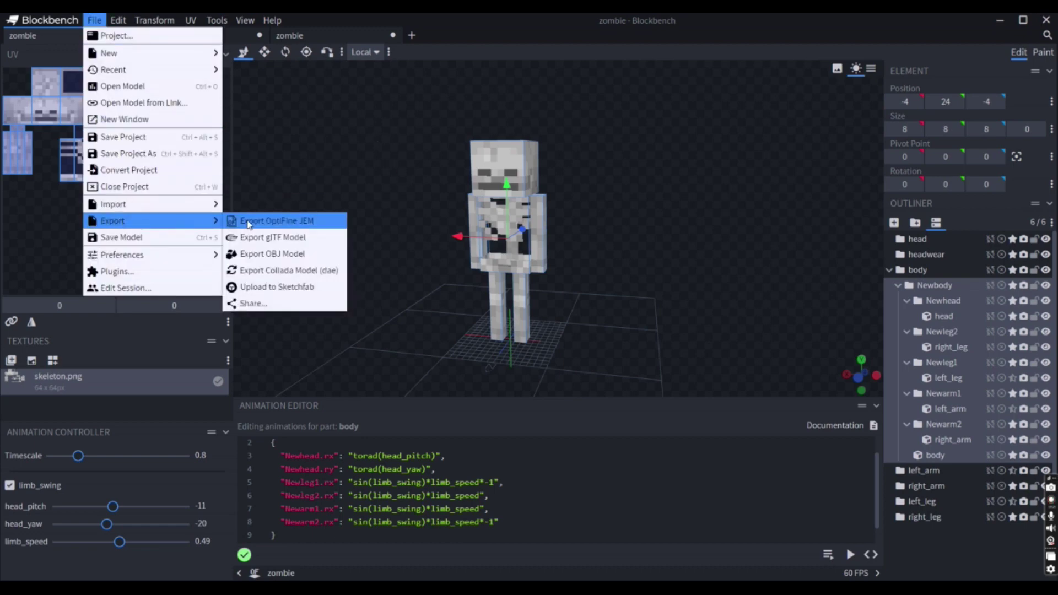
left_click(248, 220)
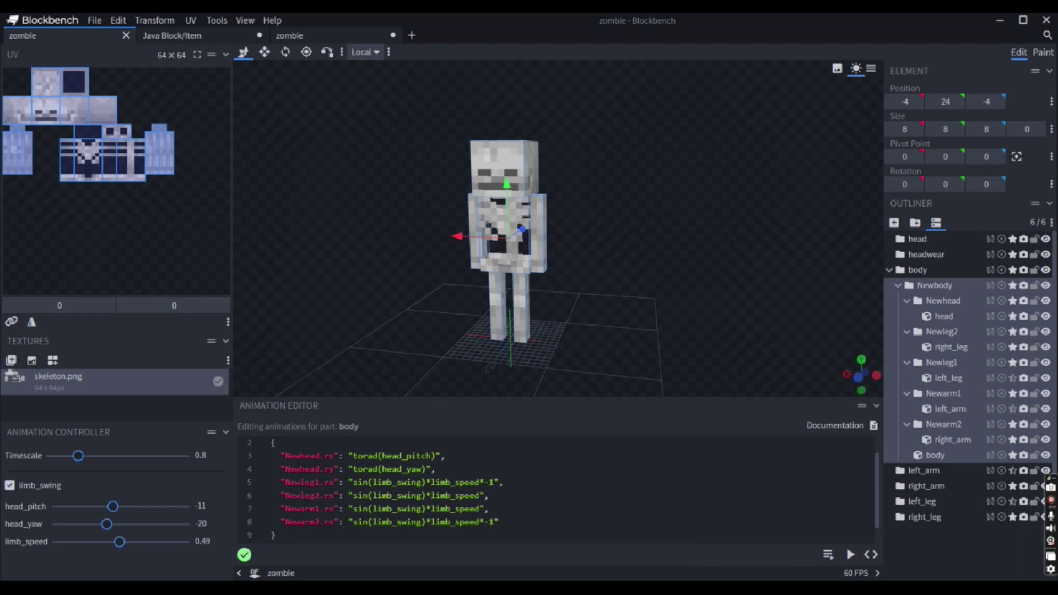
Switch to Minecraft, resume the world, and approach and hit a zombie to inspect its model before the resource pack is applied
mouse_move(577, 587)
mouse_move(650, 588)
key("alt+Tab")
left_click(491, 213)
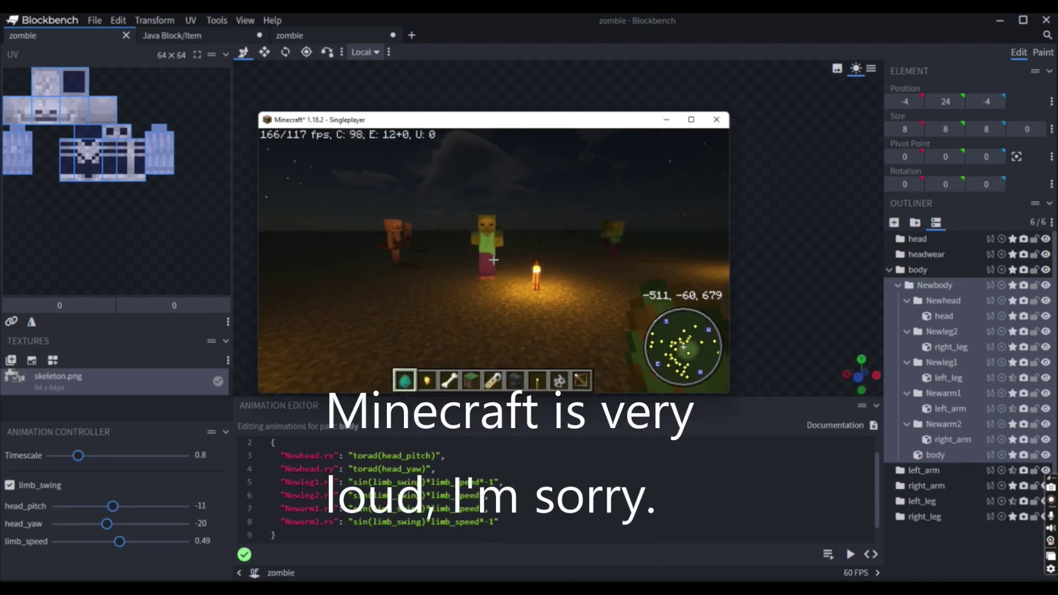
key("w")
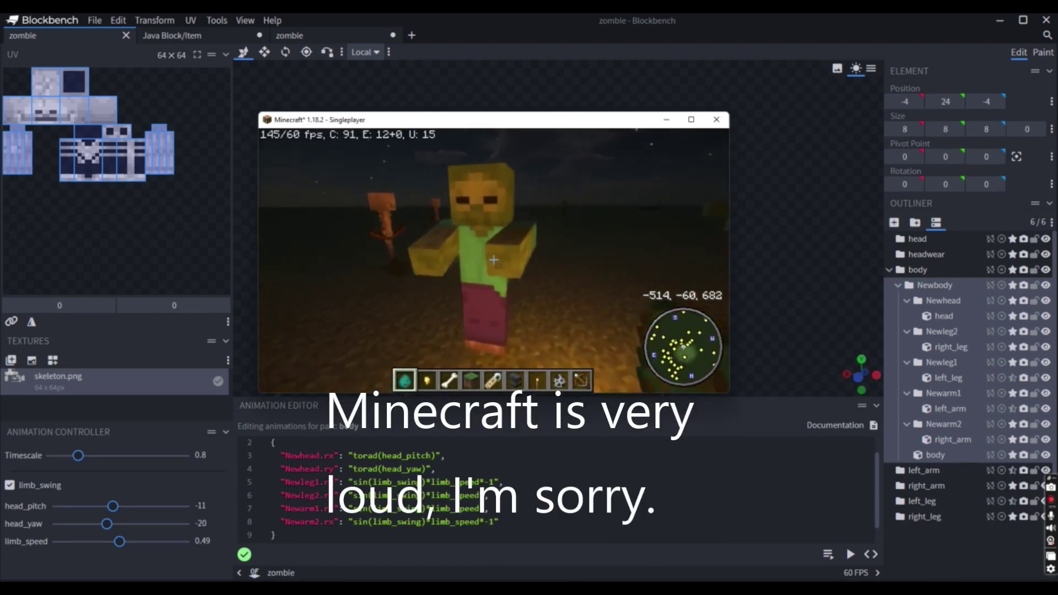
left_click(494, 260)
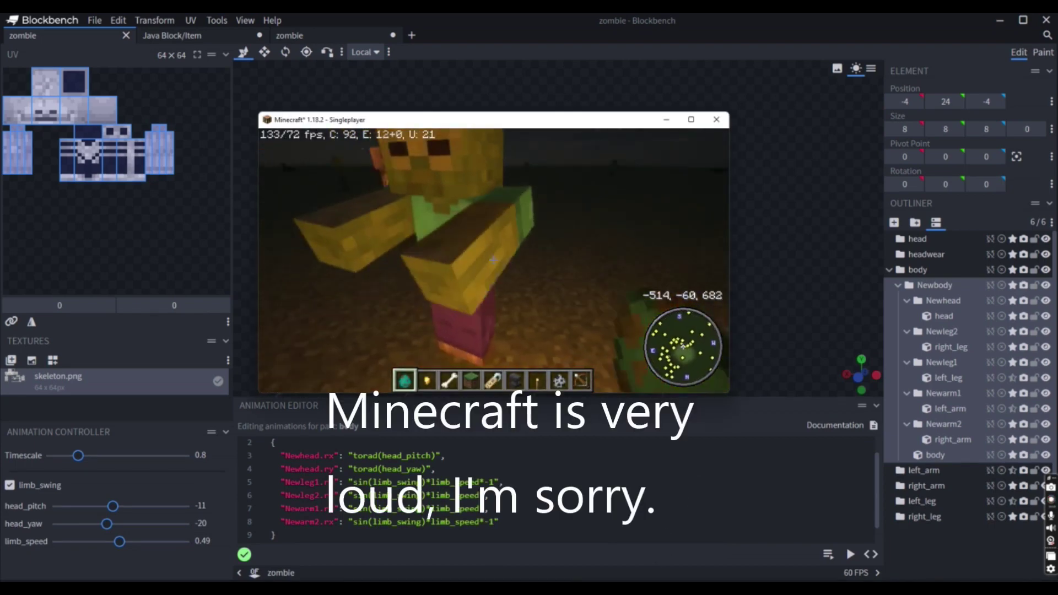
left_click(493, 260)
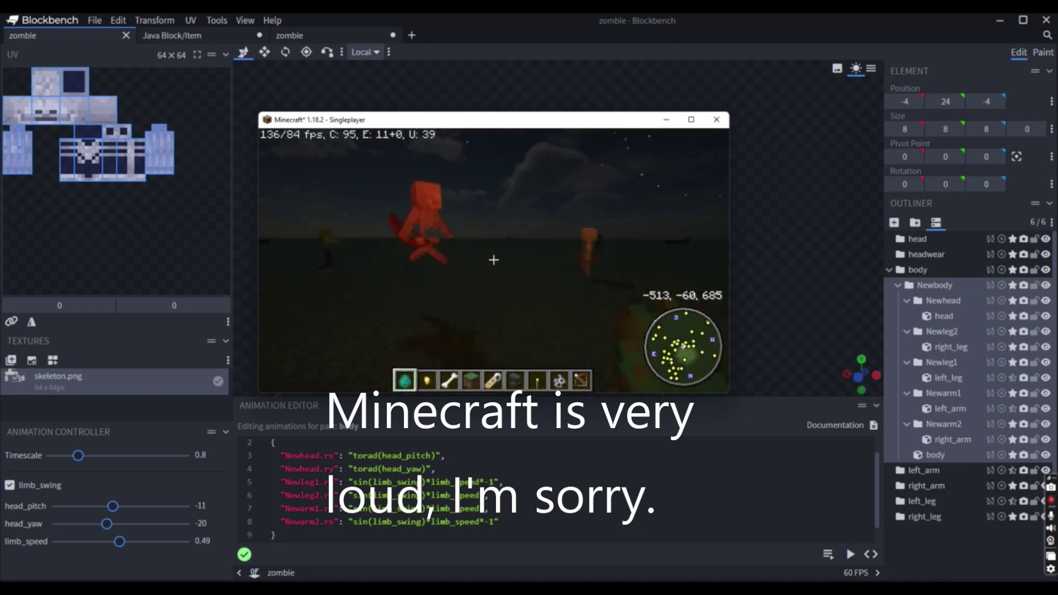
Activate the ExamplePack resource pack in Minecraft, apply the change and return to the game
key("Escape")
left_click(424, 293)
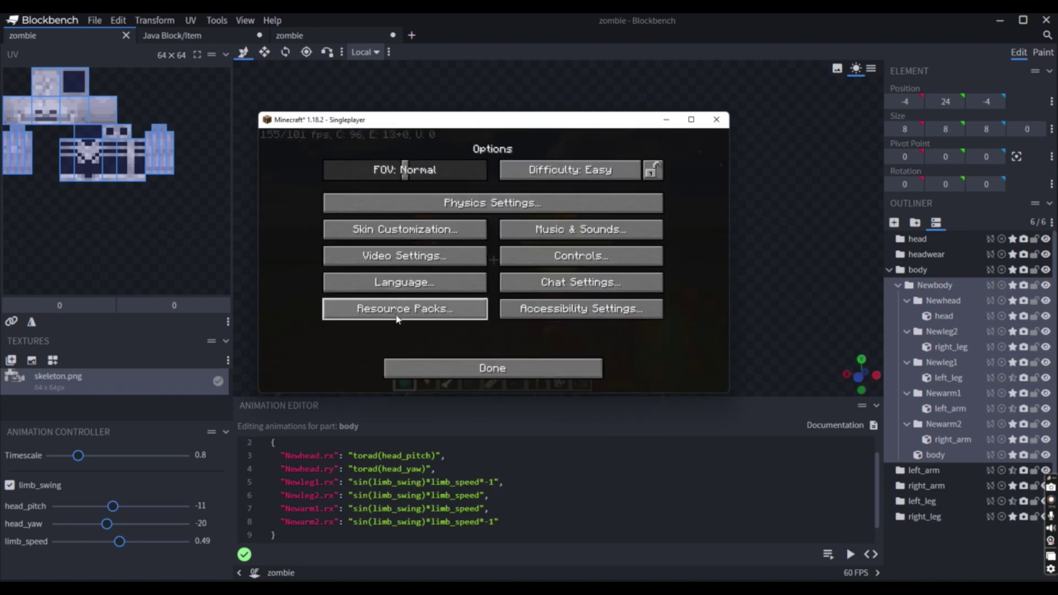
left_click(404, 310)
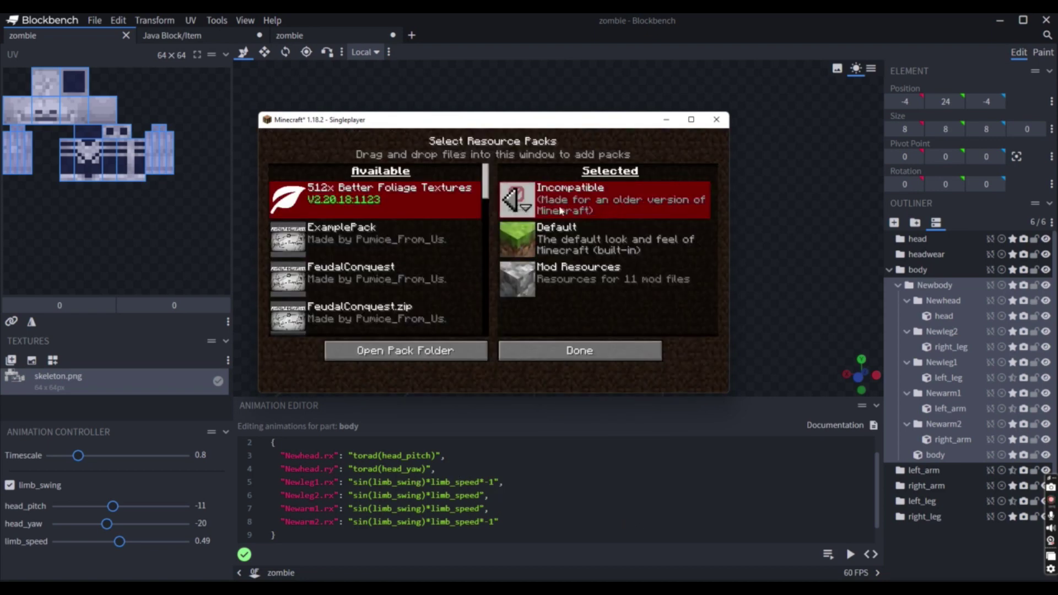
left_click(288, 239)
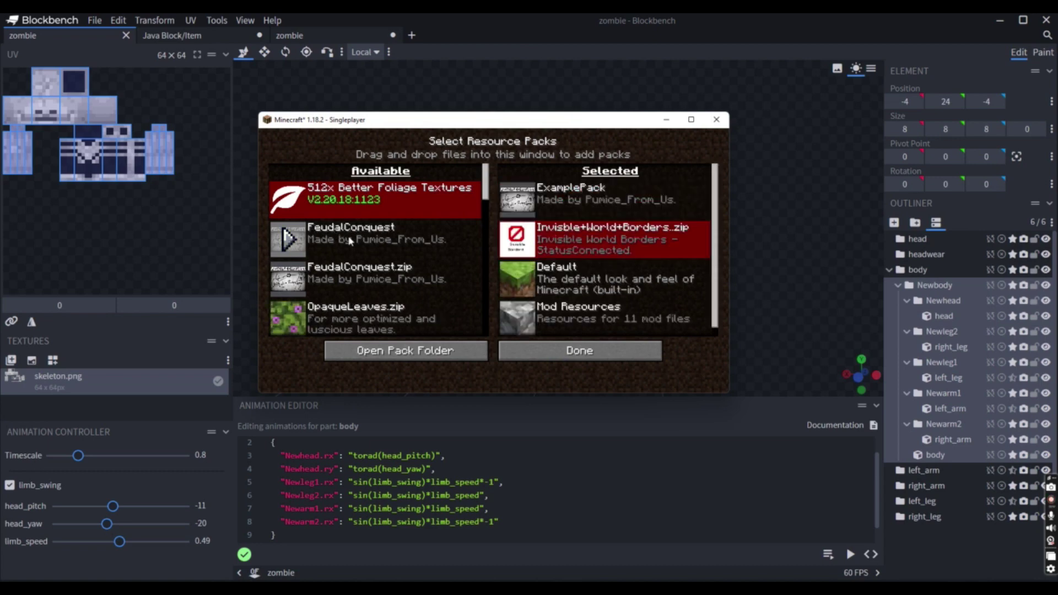
left_click(556, 364)
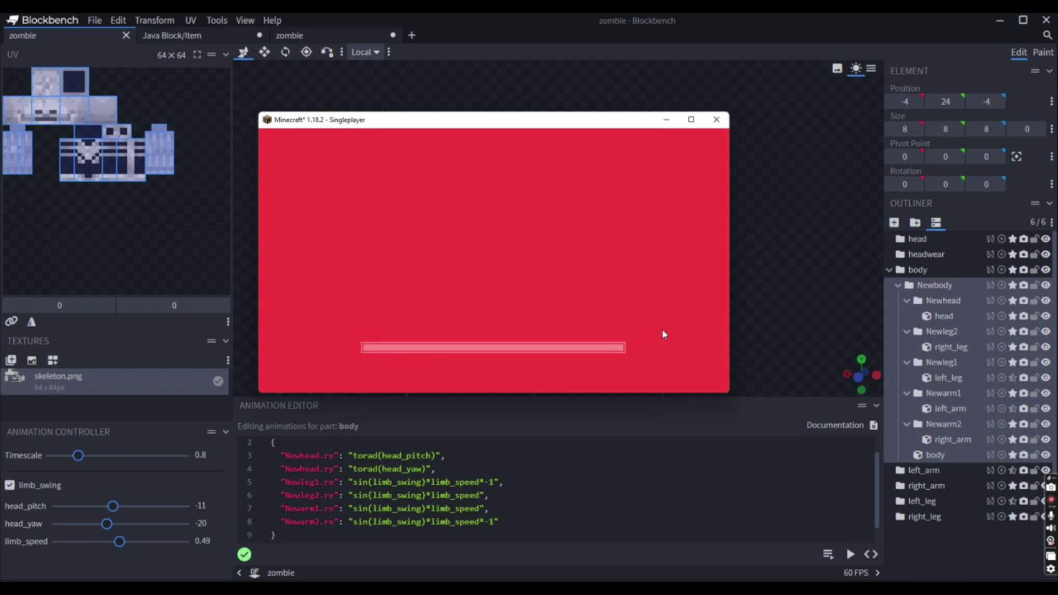
left_click(585, 376)
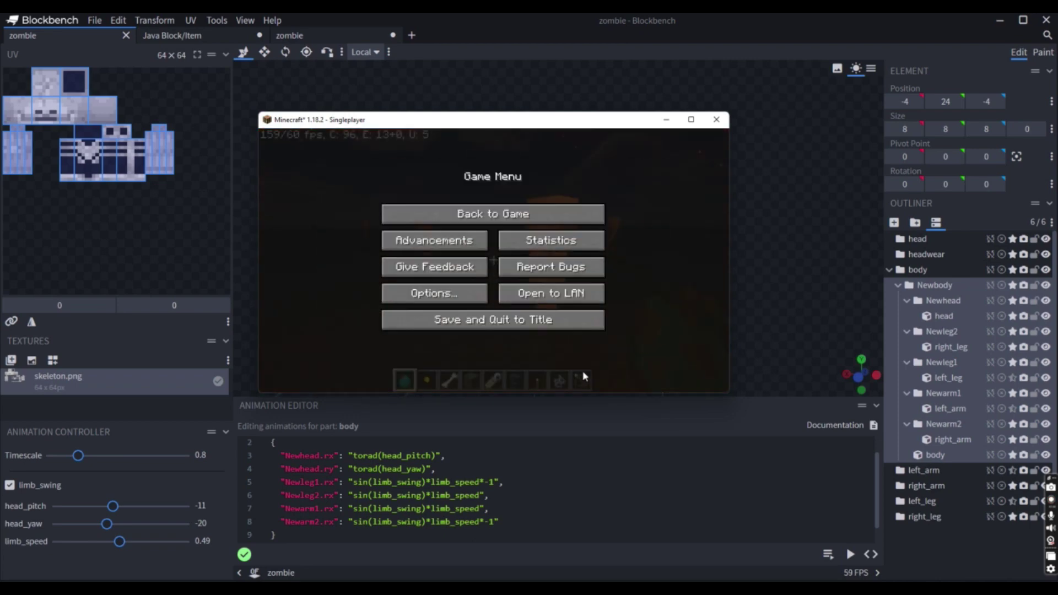
left_click(531, 219)
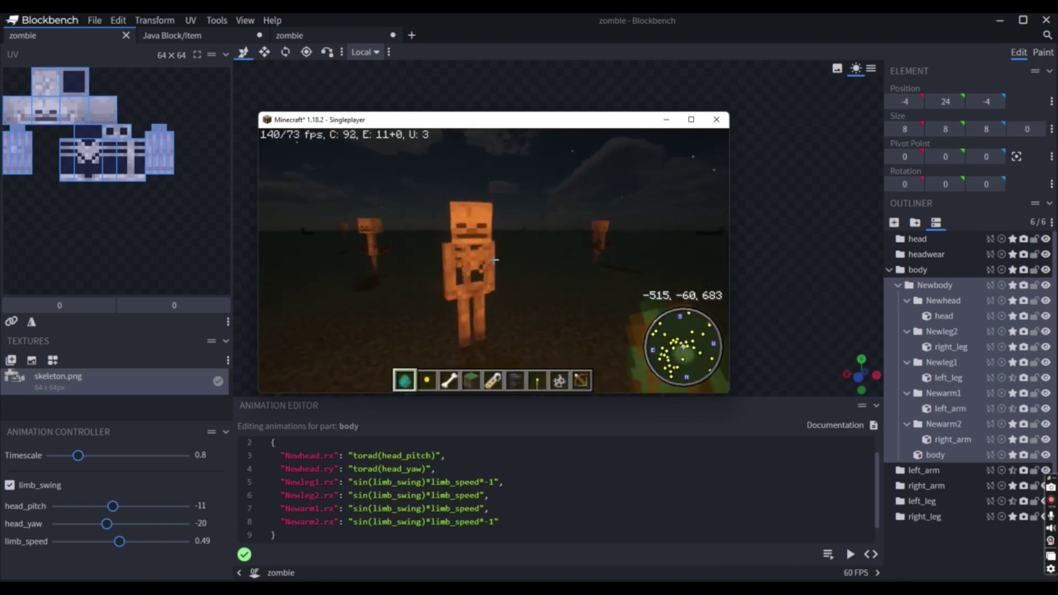
Hit the custom zombies with the Bone to examine their model and limb animation in-game, and equip the Zombie Spawn Egg
left_click(494, 259)
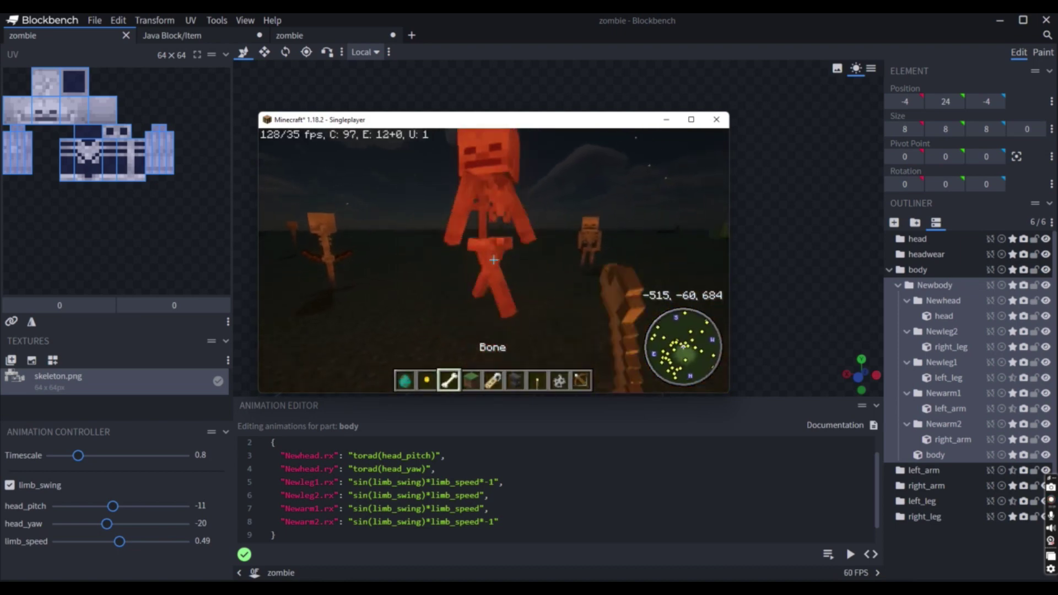
left_click(494, 260)
left_click(493, 259)
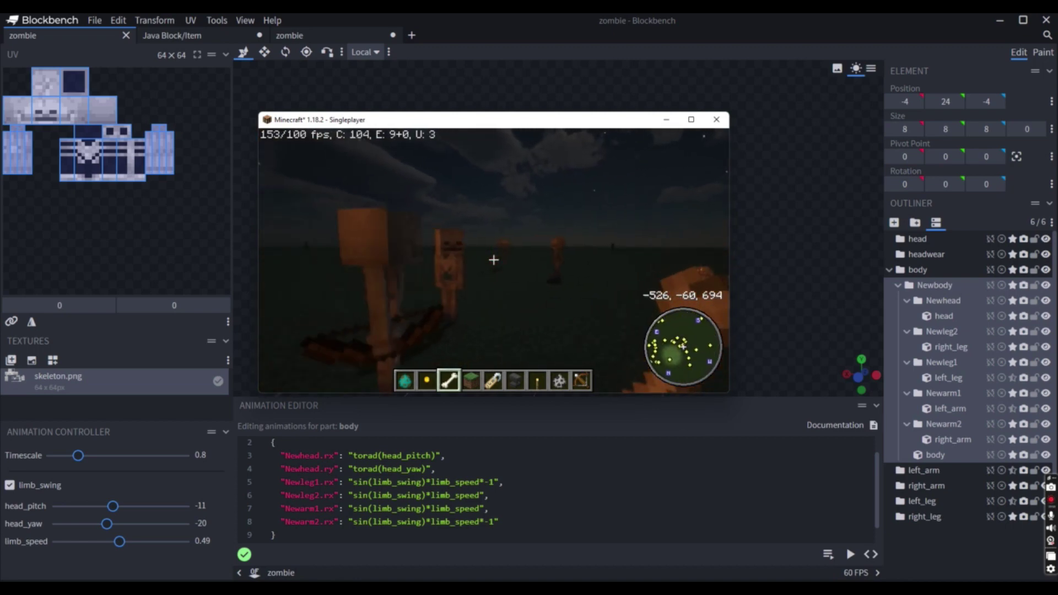
key("1")
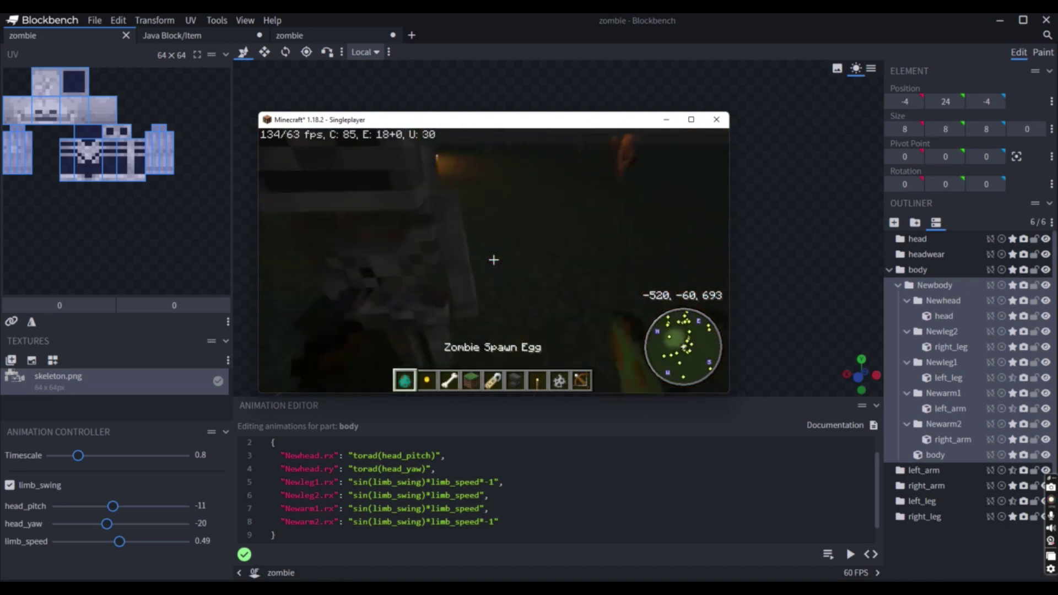